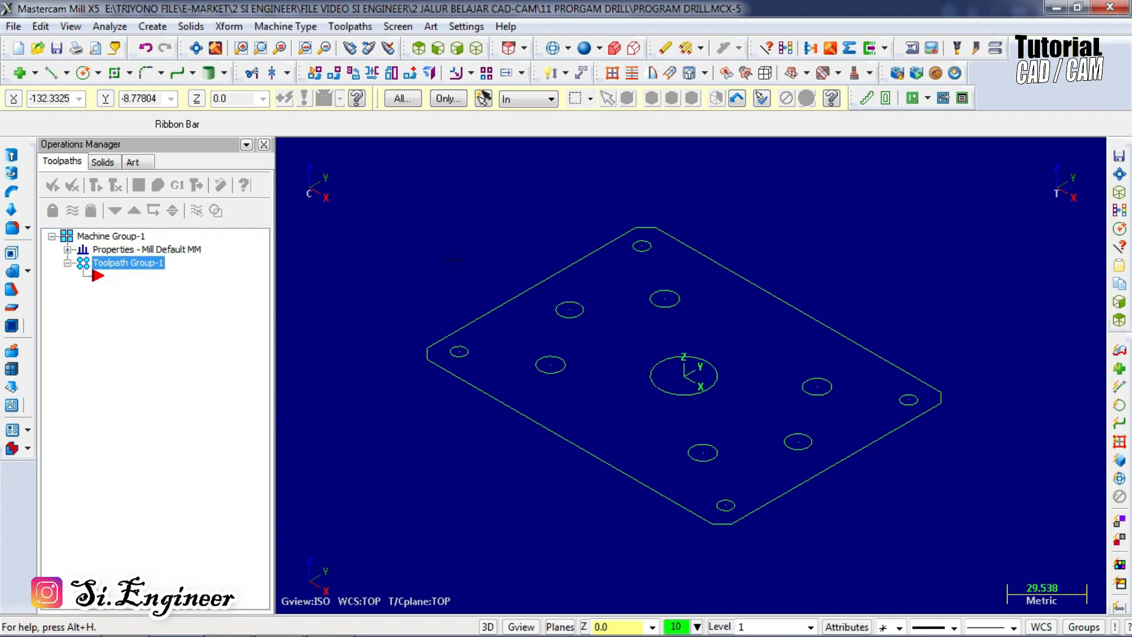
Analyze the arc properties of the plate's leftmost corner hole and of the medium hole up-right of it.
scroll(696, 383, down, 2)
scroll(708, 398, up, 2)
scroll(709, 399, up, 2)
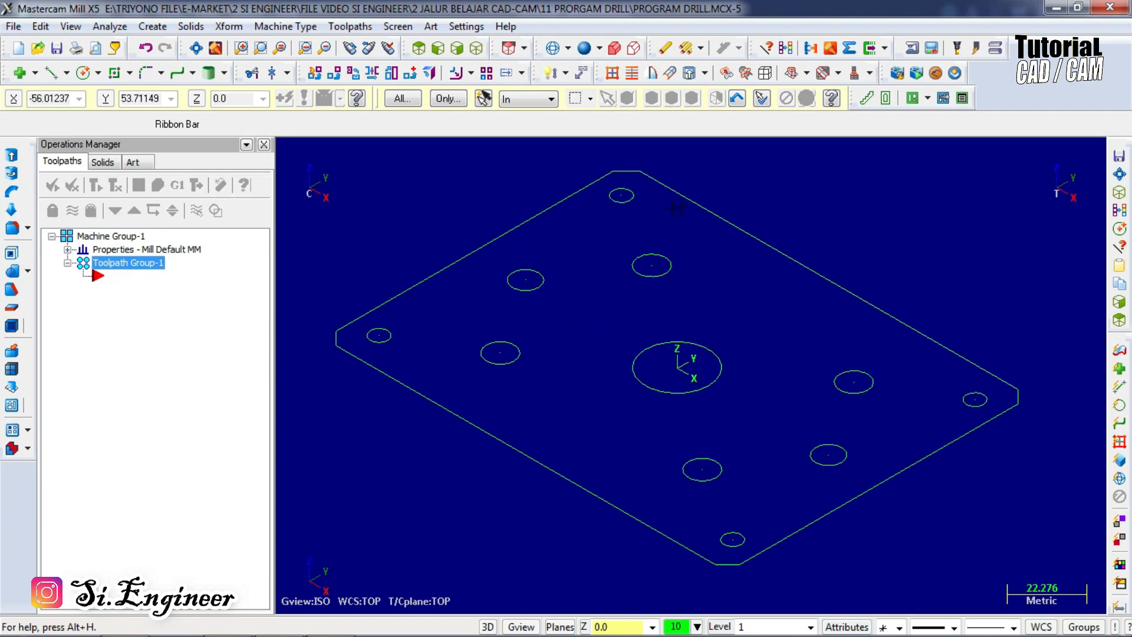
click(383, 334)
click(766, 48)
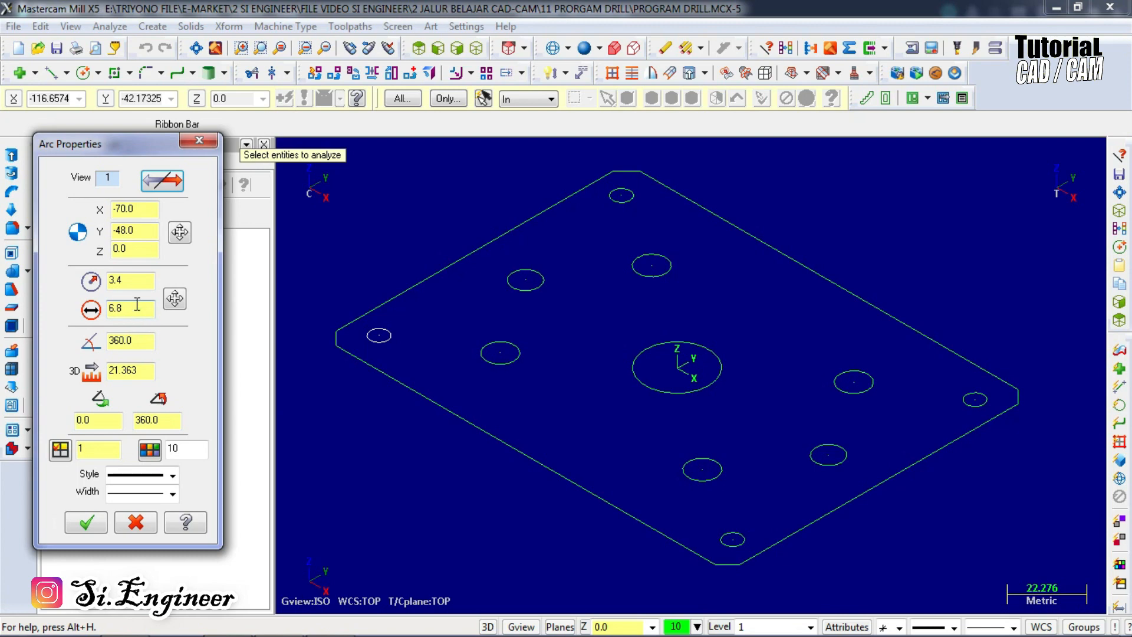
click(199, 142)
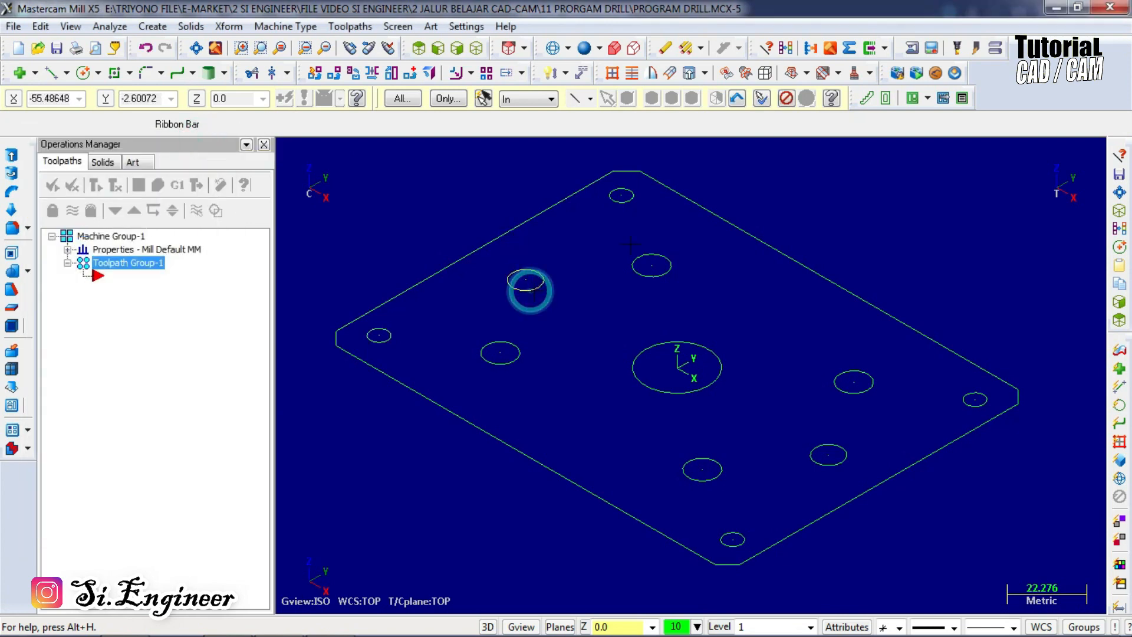
click(785, 48)
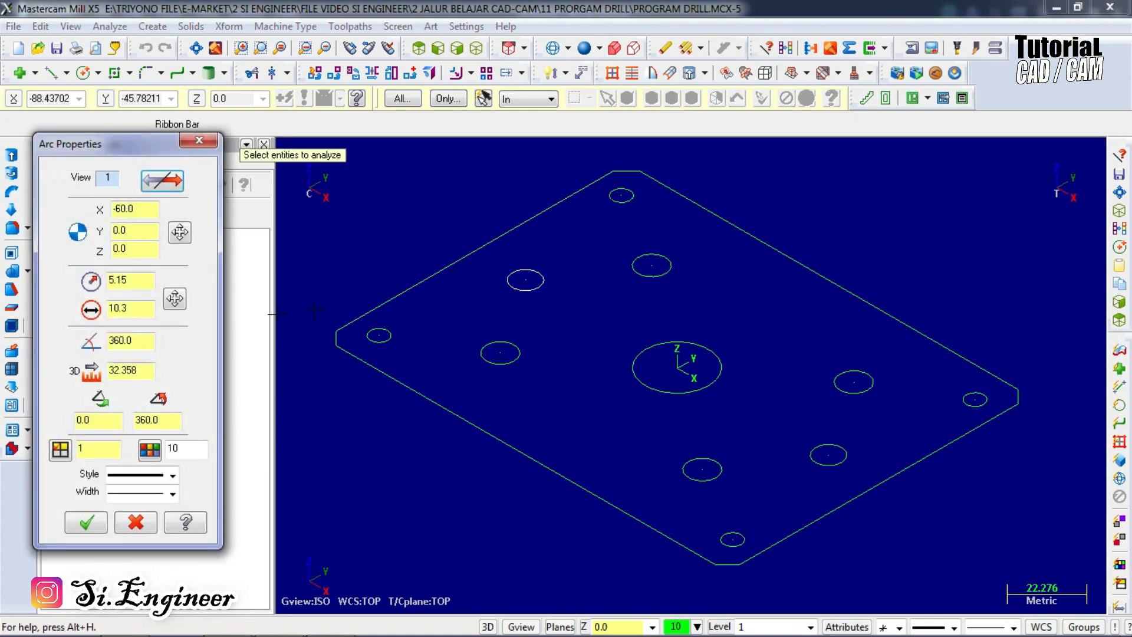
click(199, 141)
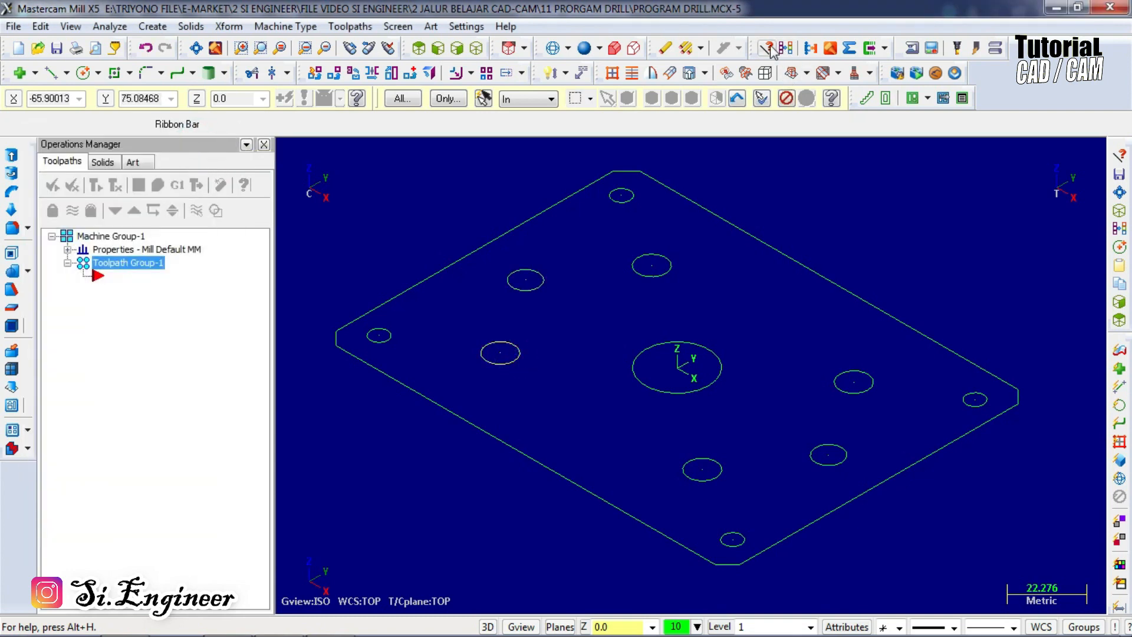
Analyze the arc properties of the medium hole nearest the leftmost corner and of the large centre hole.
click(772, 52)
click(492, 343)
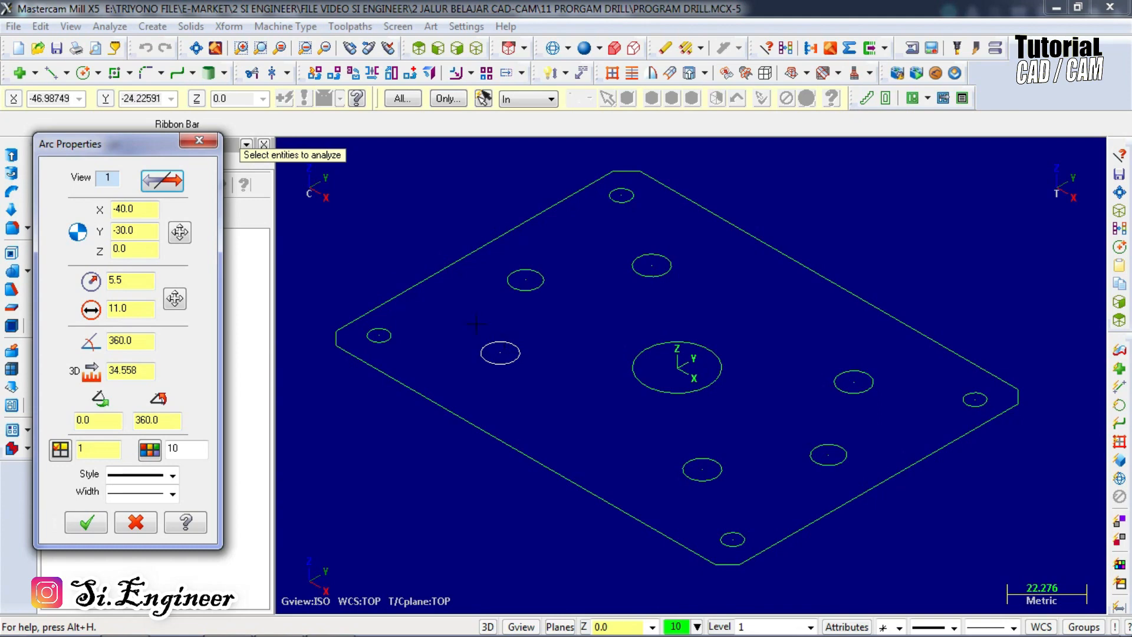
click(201, 142)
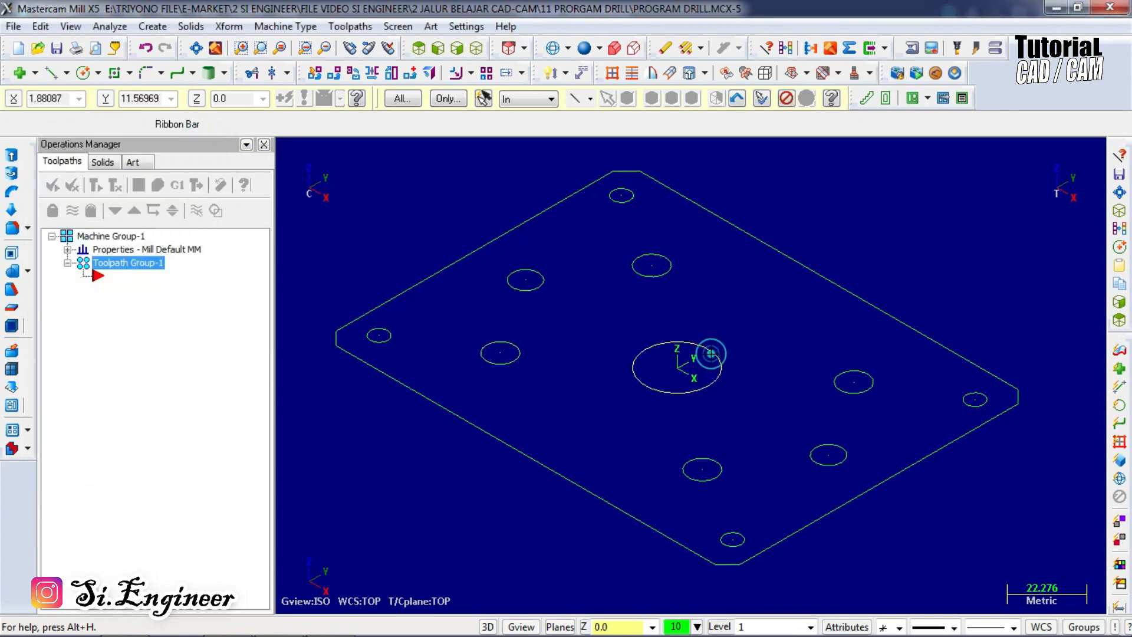
click(768, 48)
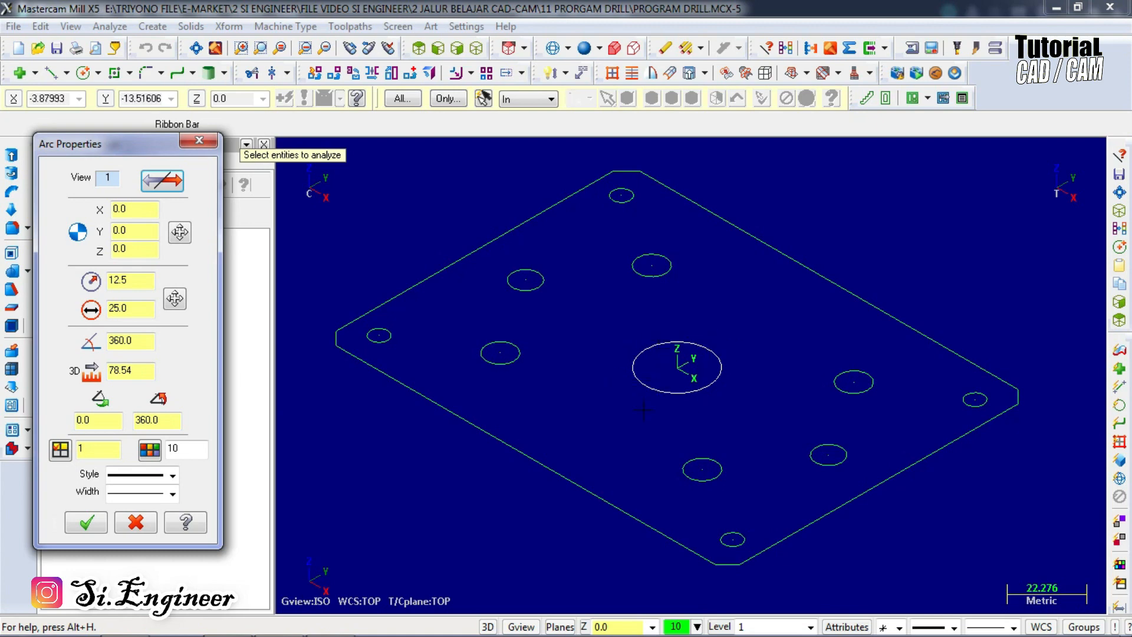
click(199, 140)
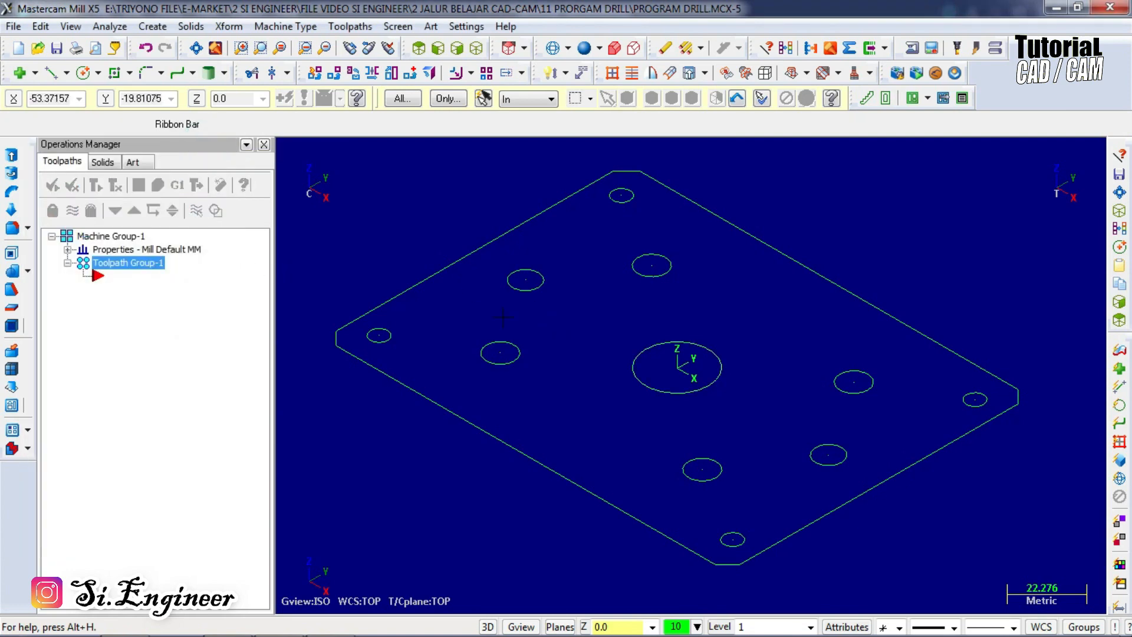
right_click(146, 264)
click(220, 187)
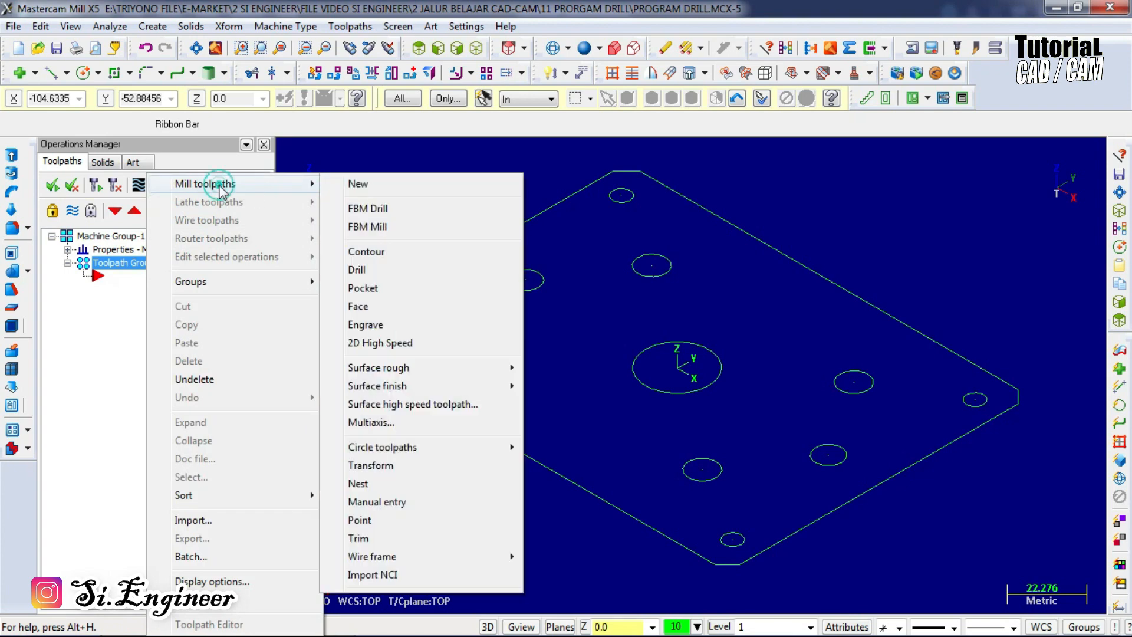
click(391, 272)
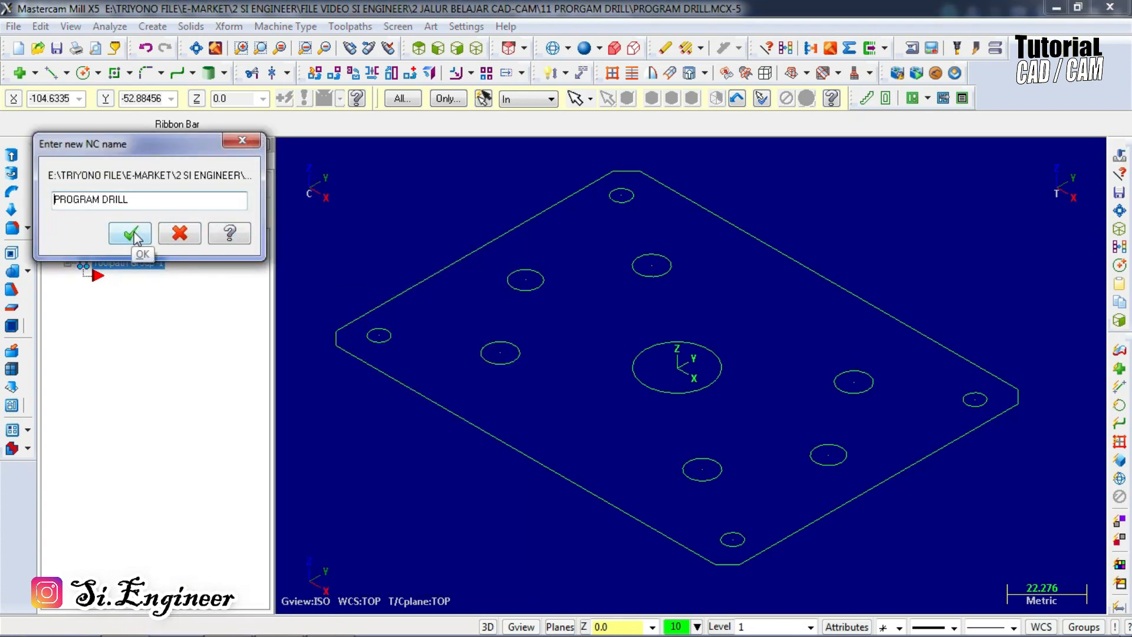
key(Escape)
key(Escape)
key(Escape)
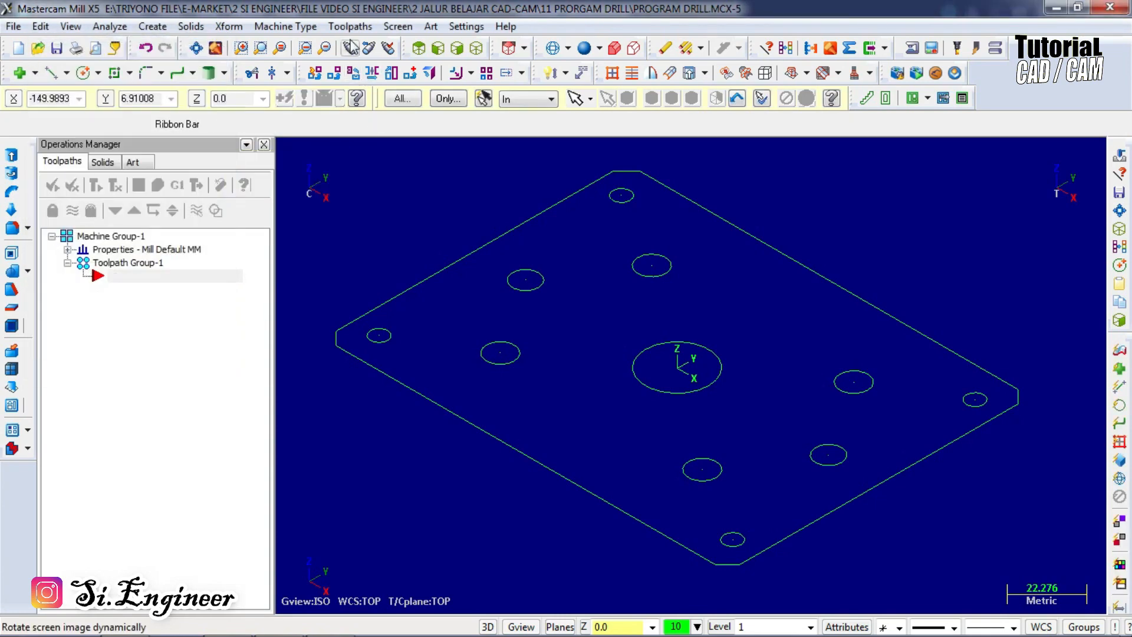
Create a drill toolpath with NC name PROGRAM DRILL, picking points at the leftmost corner hole and the two medium holes beside it.
click(352, 27)
click(347, 116)
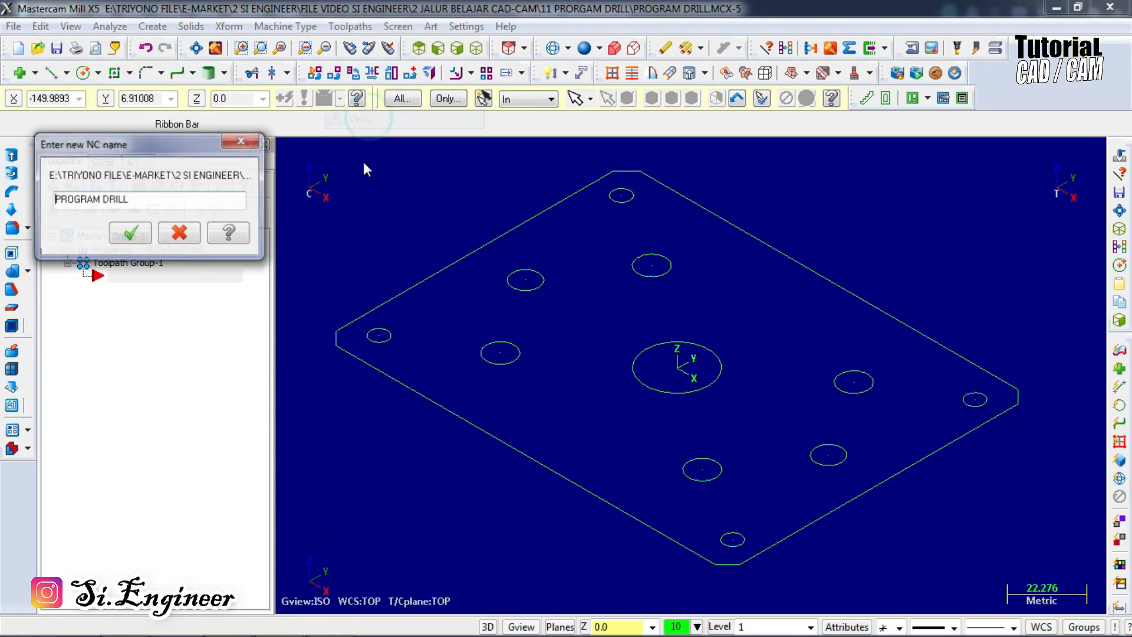
click(128, 232)
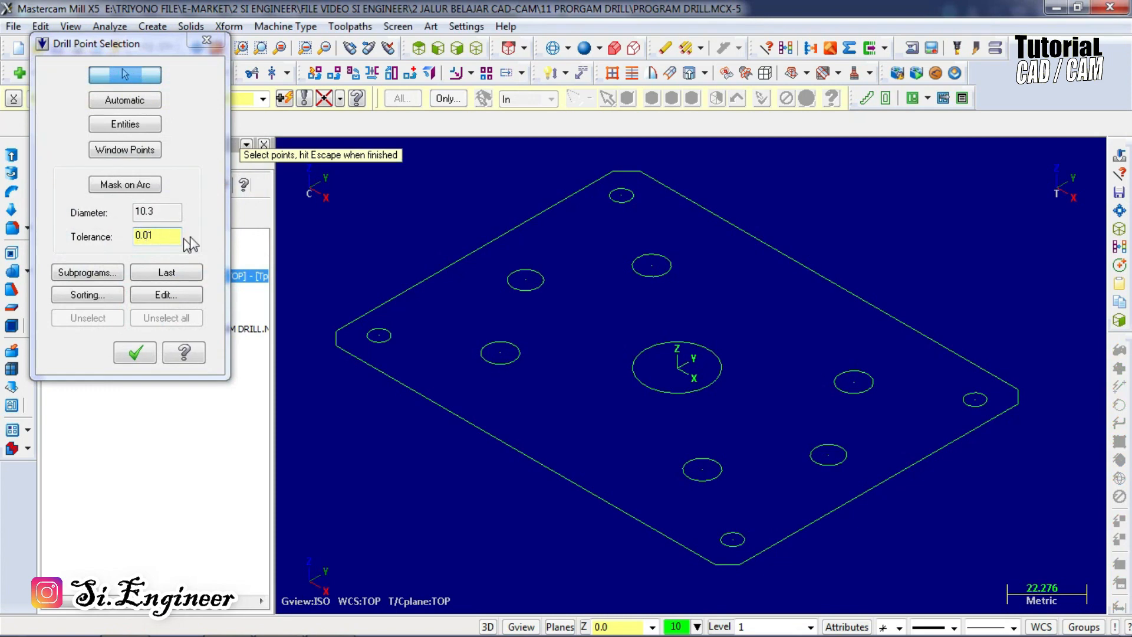
drag(158, 233, 118, 234)
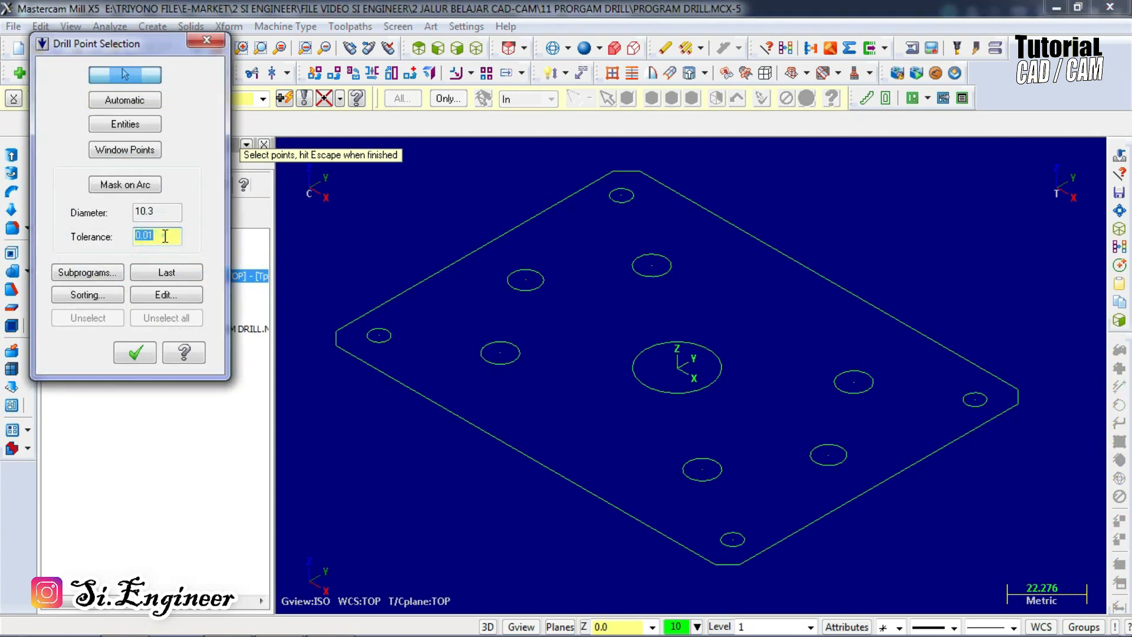
click(154, 234)
click(381, 339)
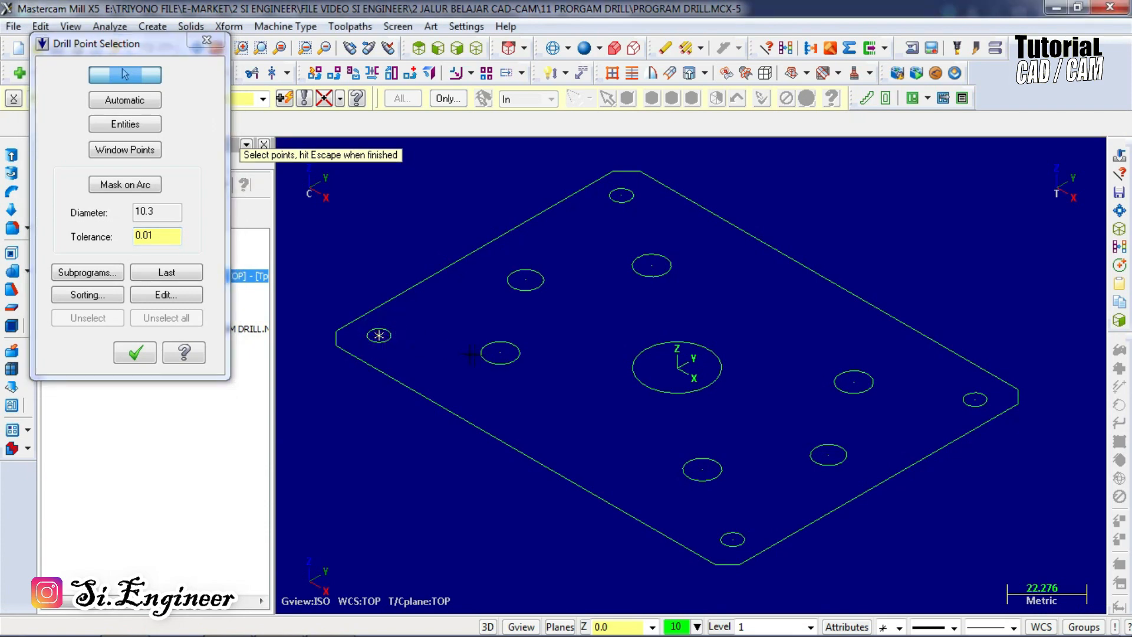
click(507, 355)
click(538, 288)
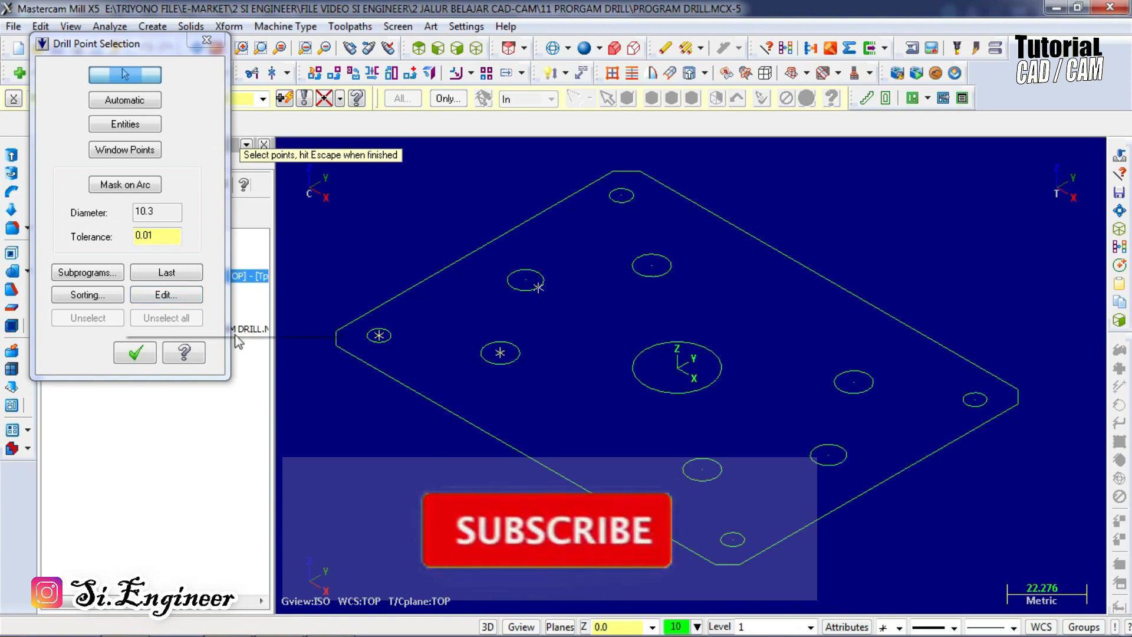
click(137, 355)
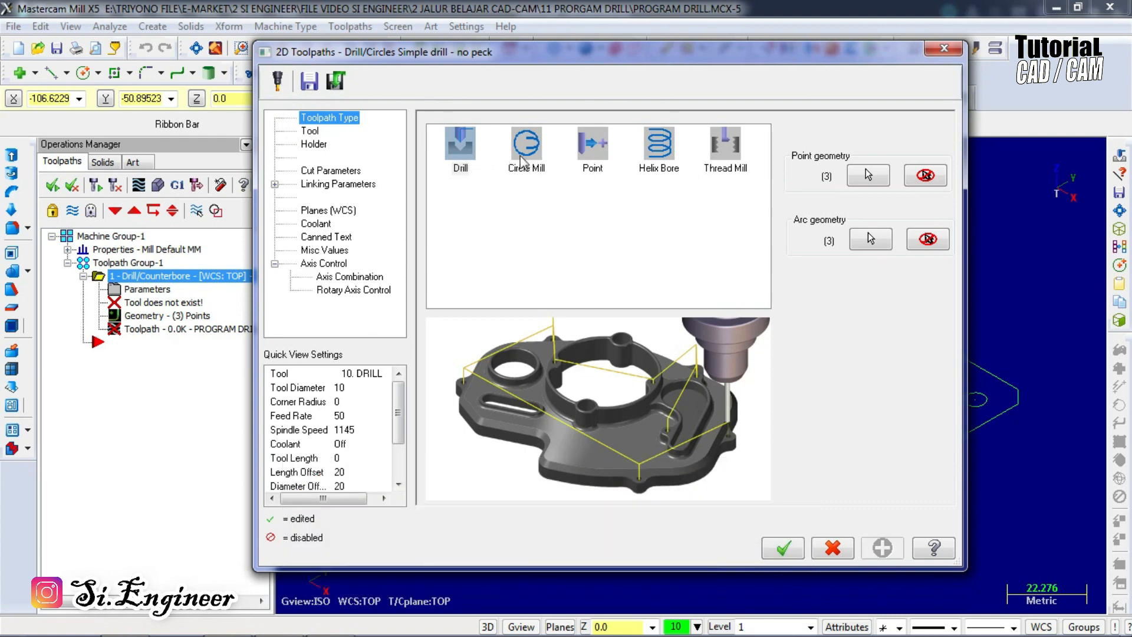
Use the 10. CENTER DRILL tool for the toolpath and re-initialize its feeds and speeds.
click(310, 132)
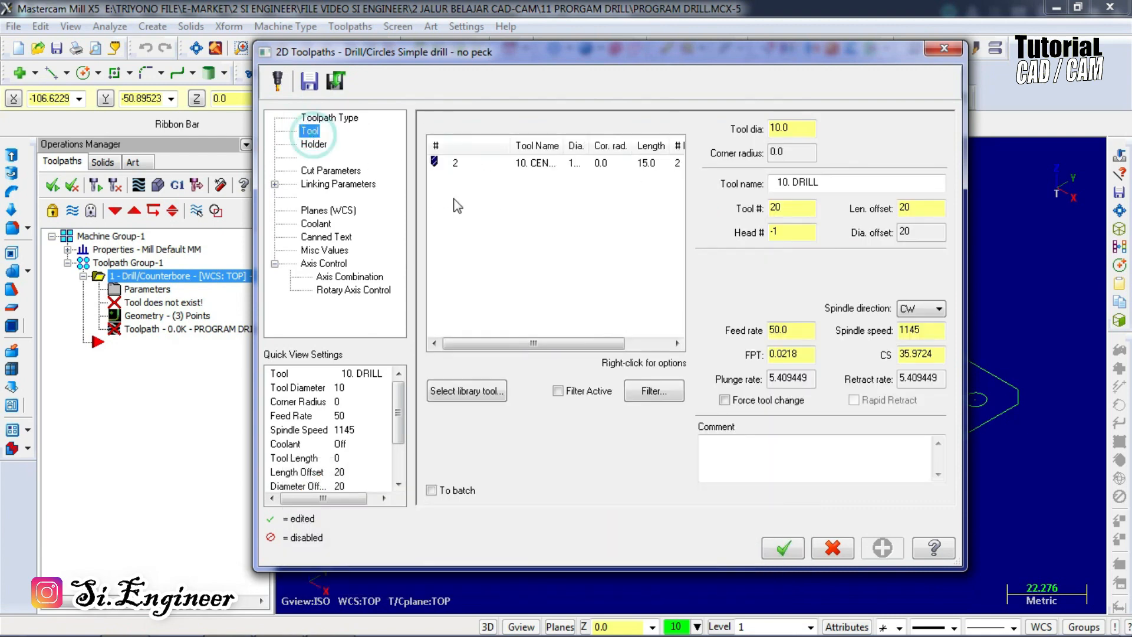
click(554, 164)
right_click(550, 164)
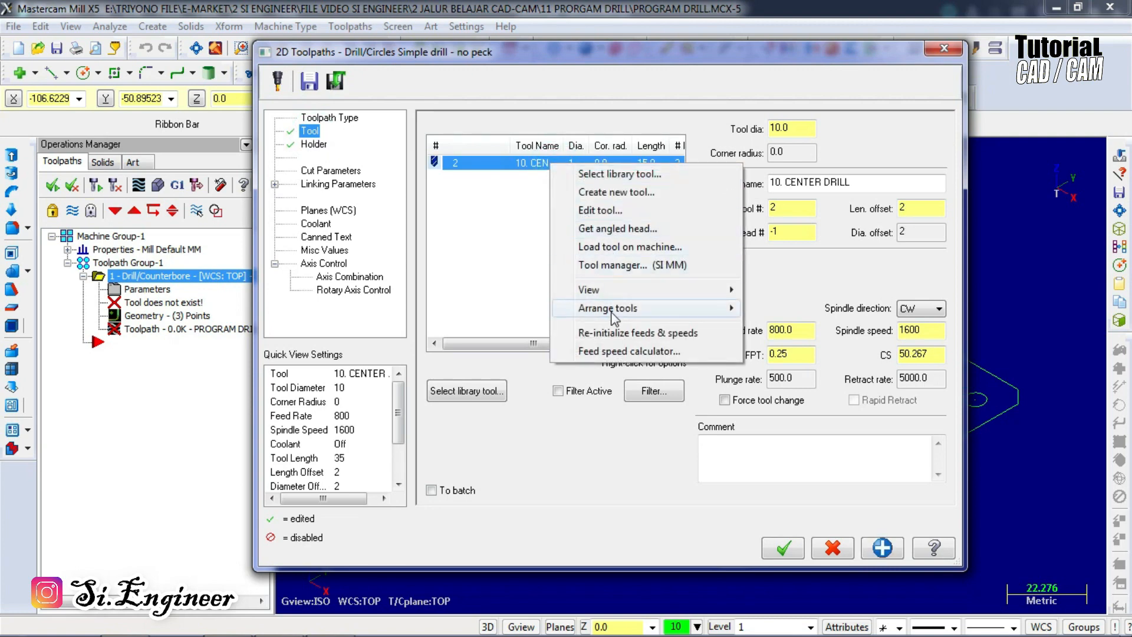
click(616, 332)
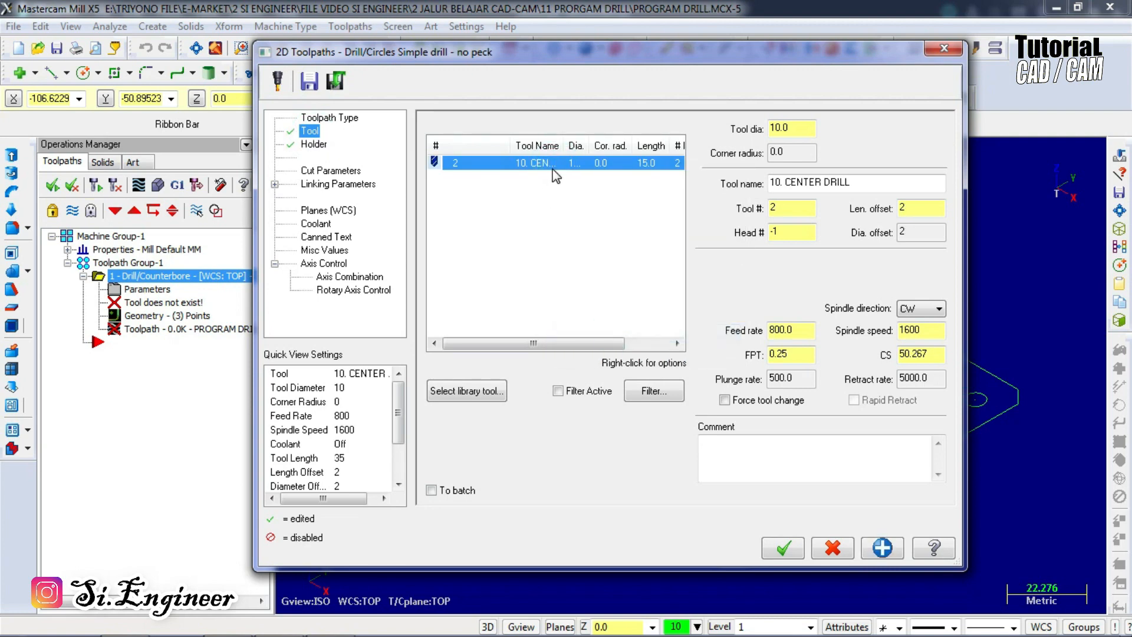
Check the center drill's holder and choose the Drill/Counterbore cycle in the cut parameters.
click(315, 146)
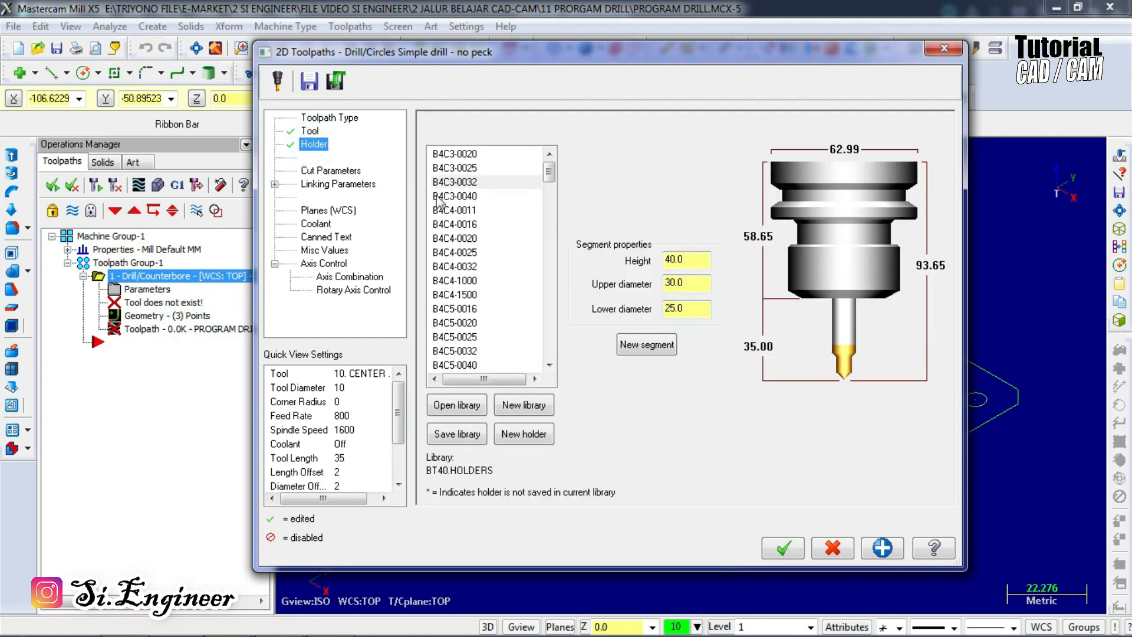
click(325, 172)
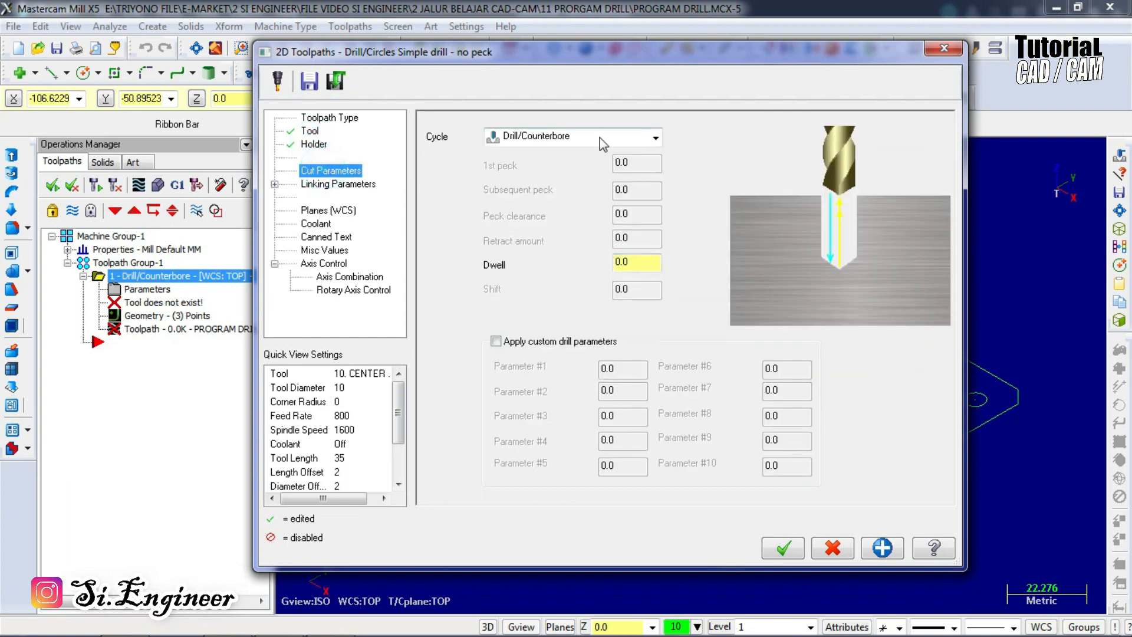
click(554, 142)
click(554, 153)
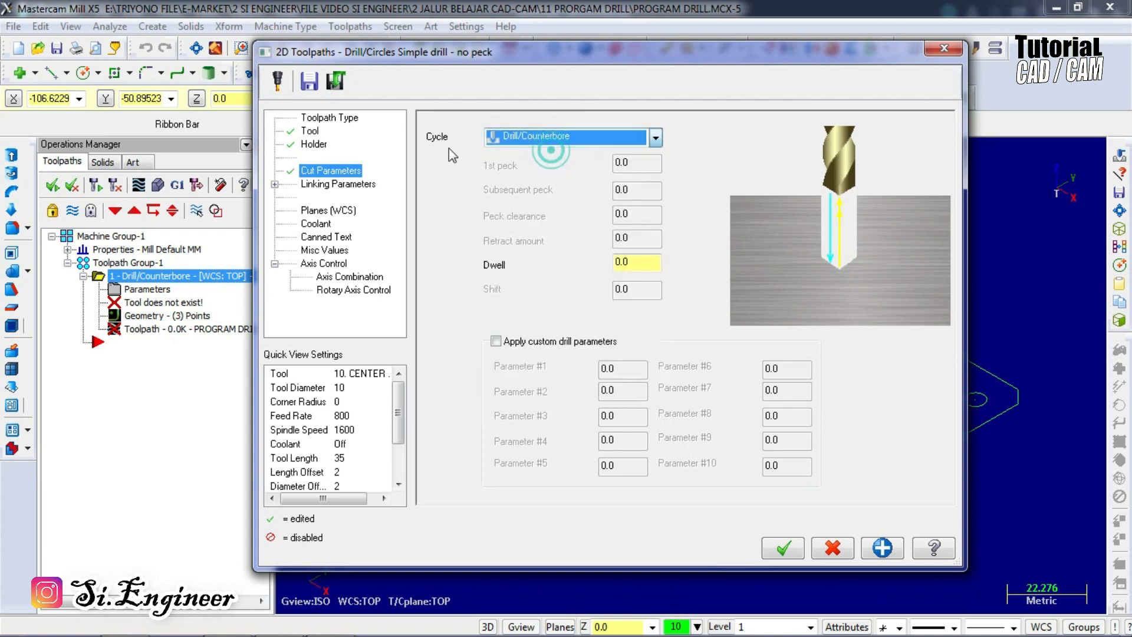
Set the linking depth to -2 and retract to 2, enable the 50 mm clearance, and generate the toolpath.
click(334, 184)
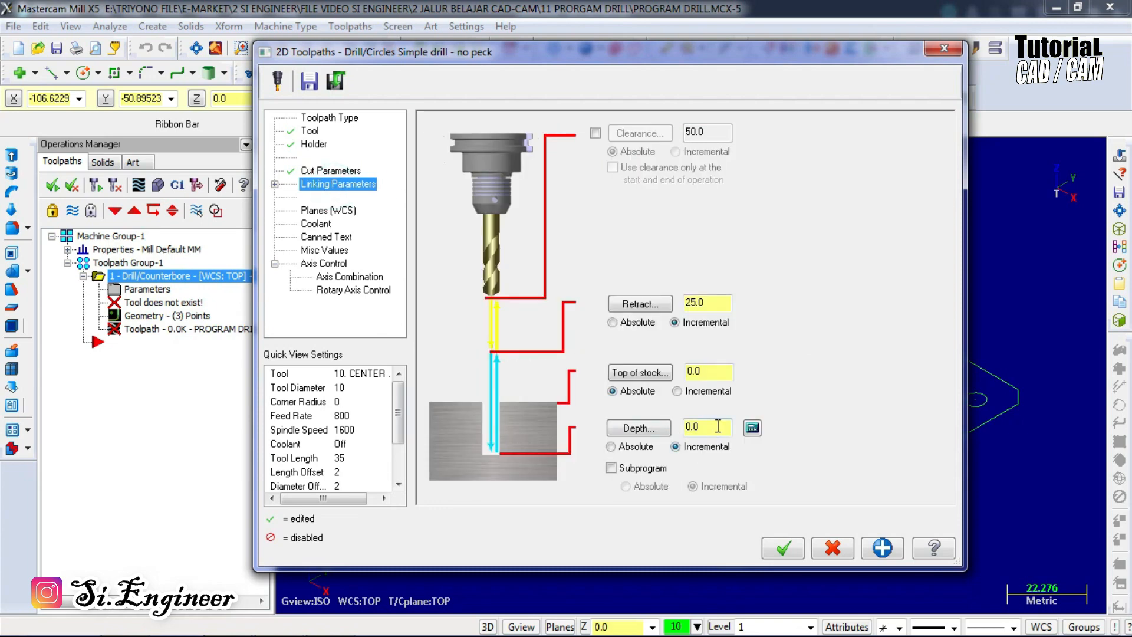
double_click(689, 426)
text(-2)
click(706, 370)
double_click(724, 302)
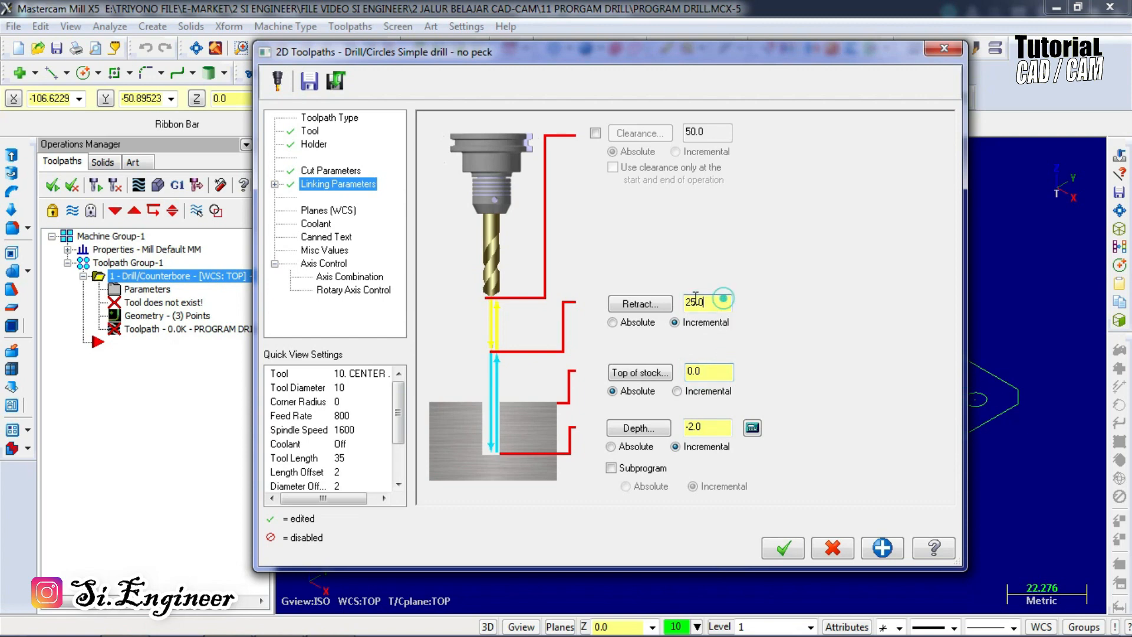
text(2)
click(595, 134)
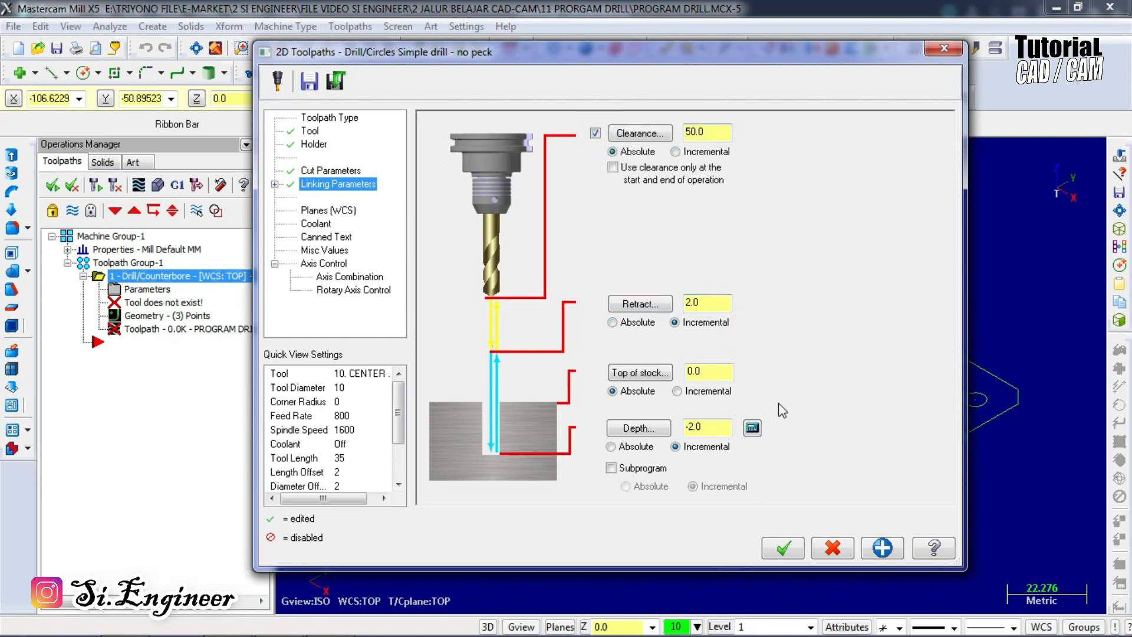
click(877, 557)
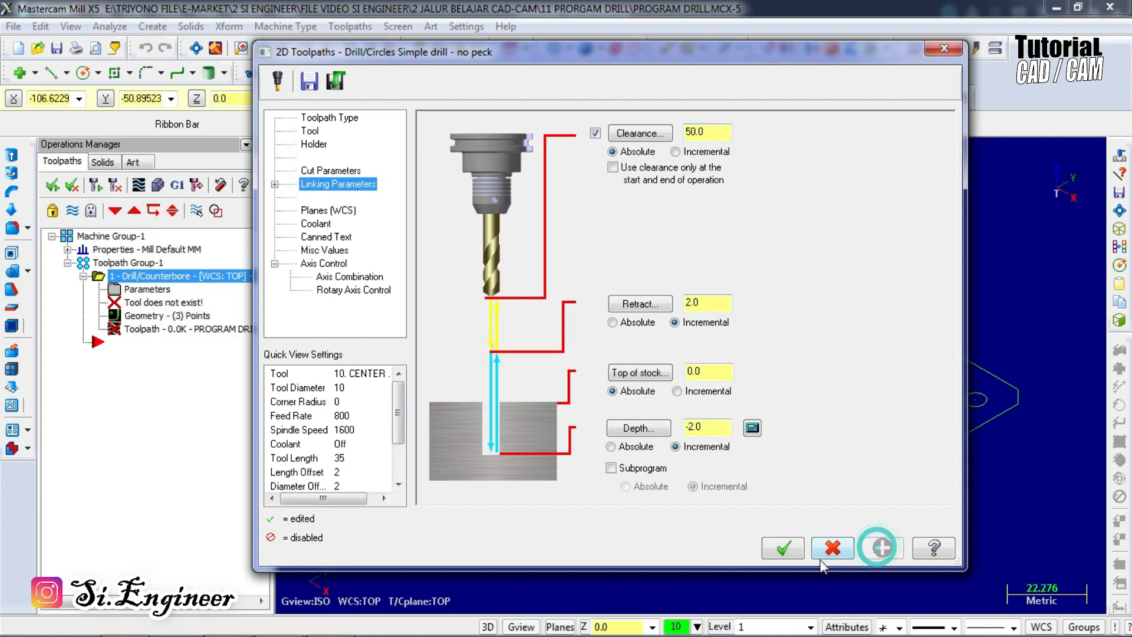
click(784, 551)
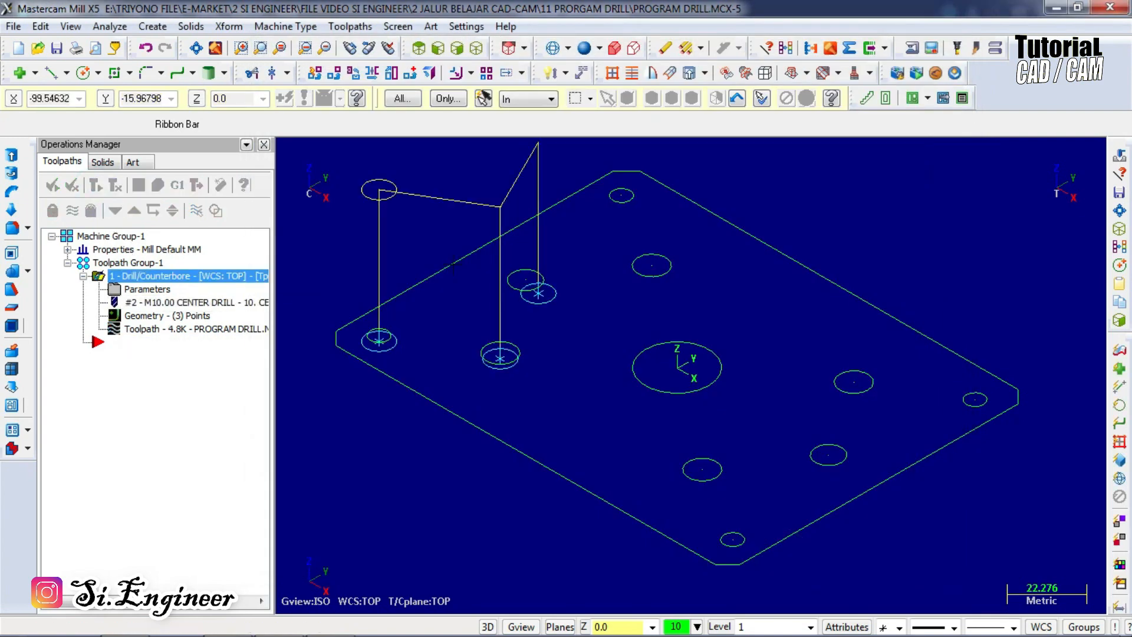
Inspect the center-drill toolpath and paste a copy of its Drill/Counterbore operation into the toolpath group.
middle_drag(466, 263, 499, 219)
scroll(567, 227, up, 1)
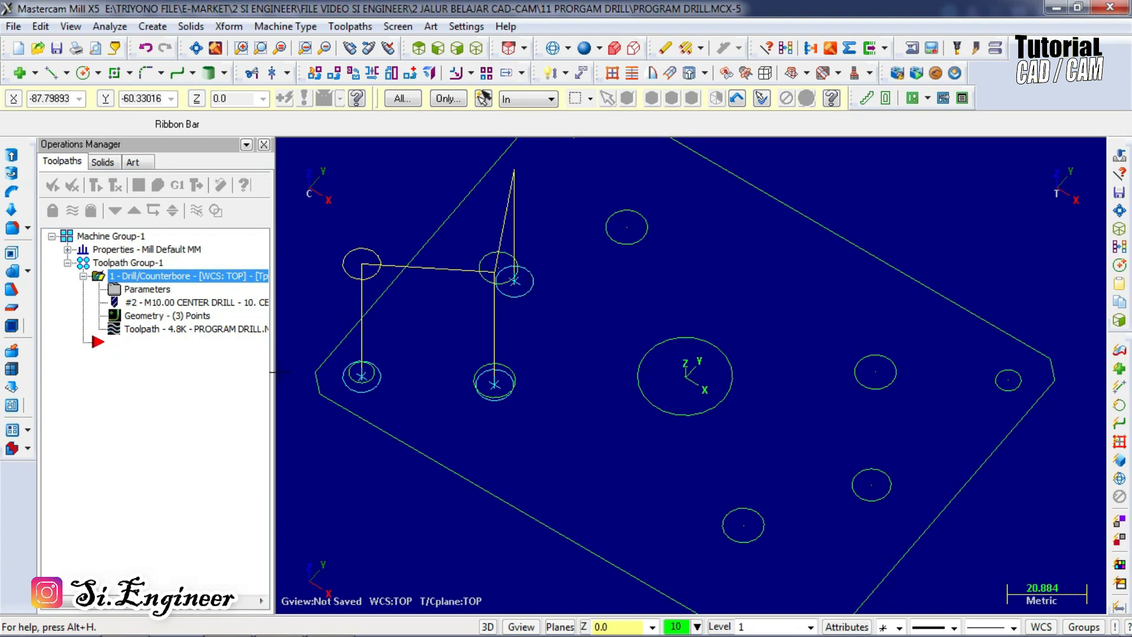
scroll(536, 353, down, 3)
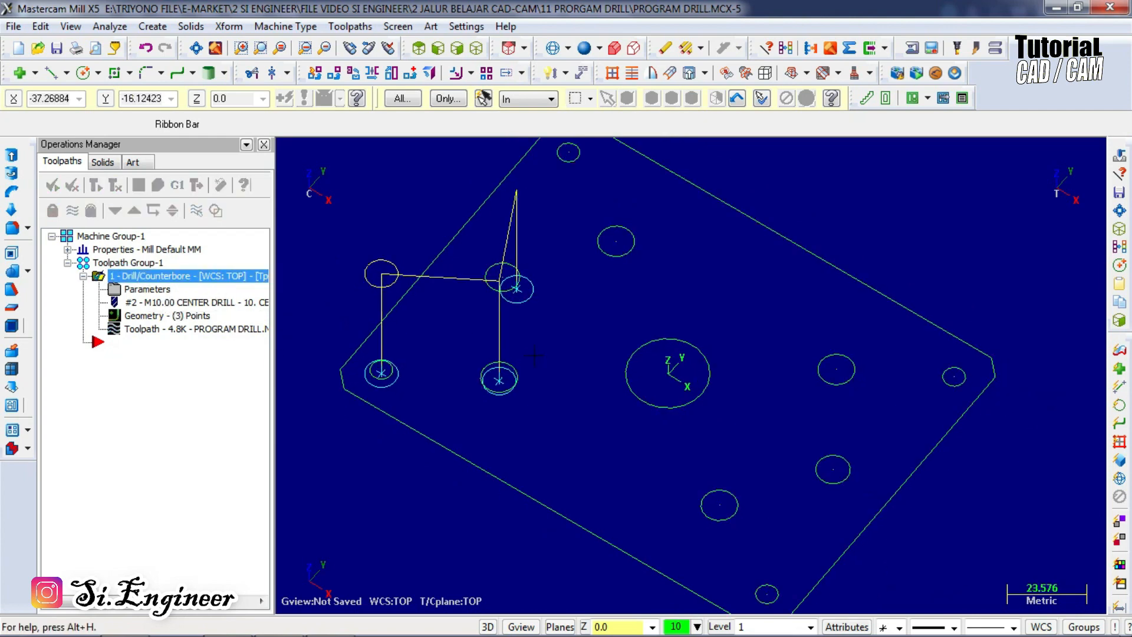
mouse_move(600, 321)
middle_down()
mouse_move(586, 347)
mouse_move(580, 312)
middle_up()
scroll(585, 350, down, 1)
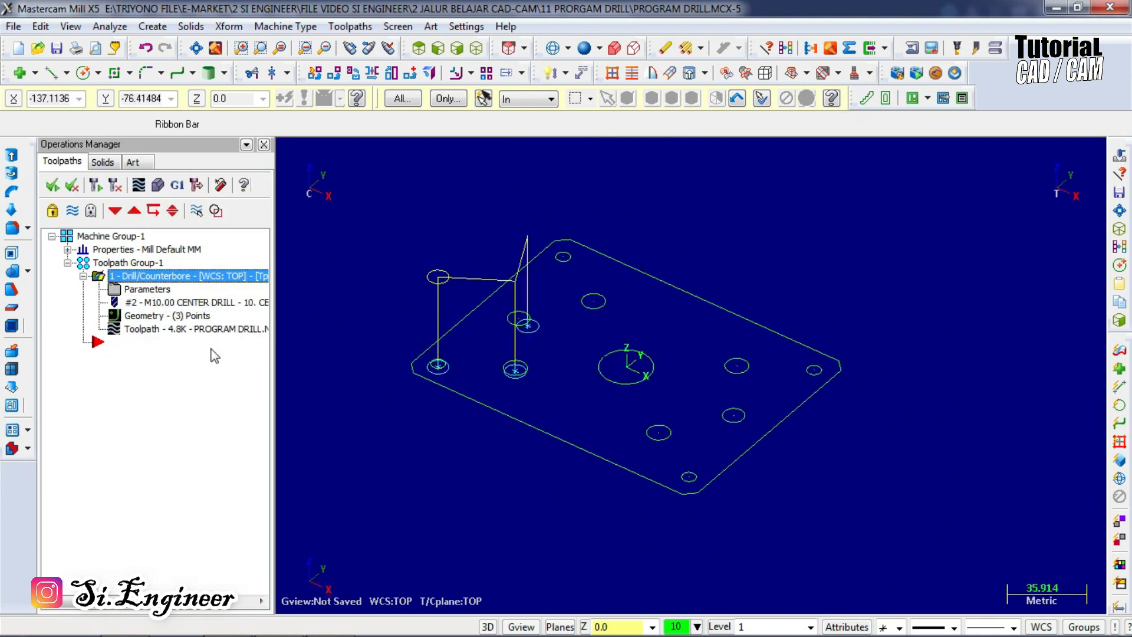
key(ctrl+v)
Reselect the copied operation's drill points using Entities, picking five circles on the plate's far-left half, and regenerate its toolpath.
click(175, 382)
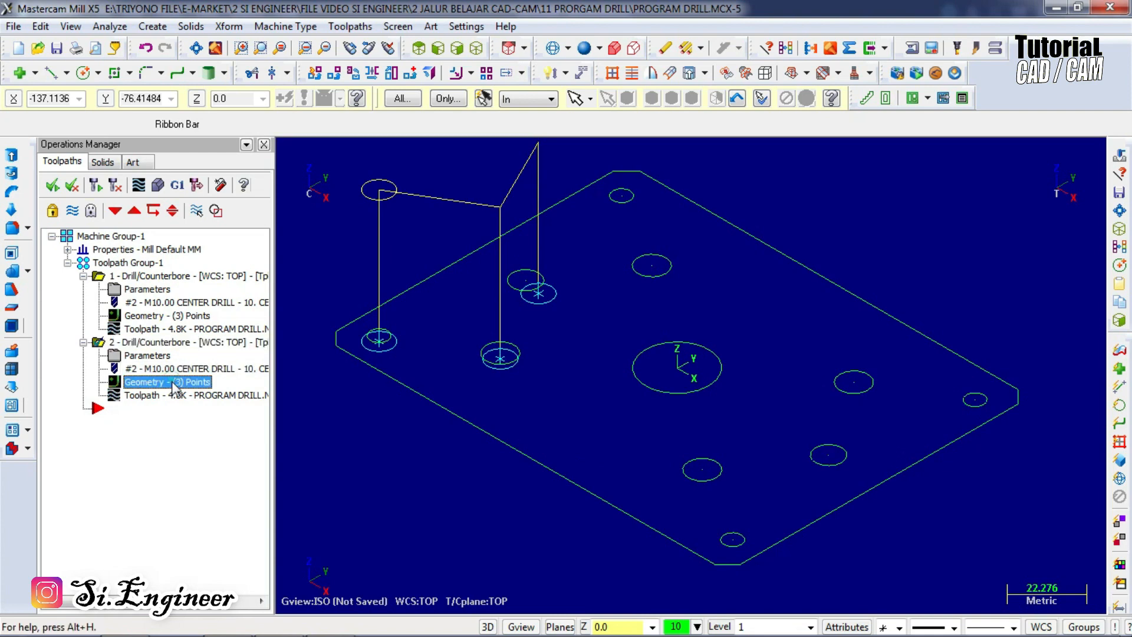
right_click(145, 250)
click(197, 279)
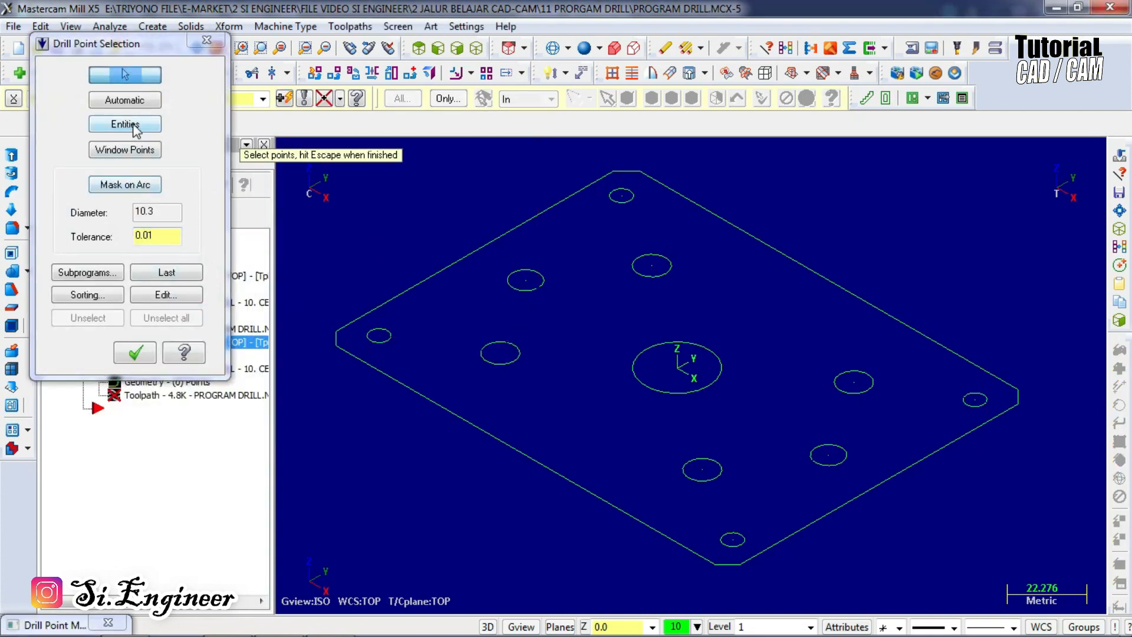
click(135, 125)
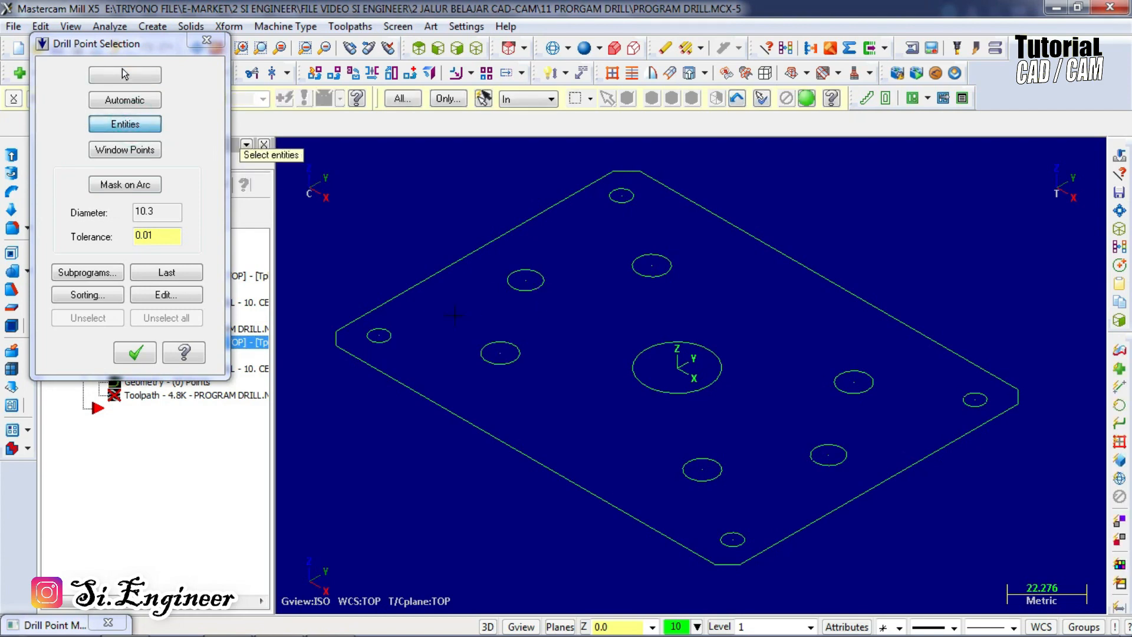
click(386, 337)
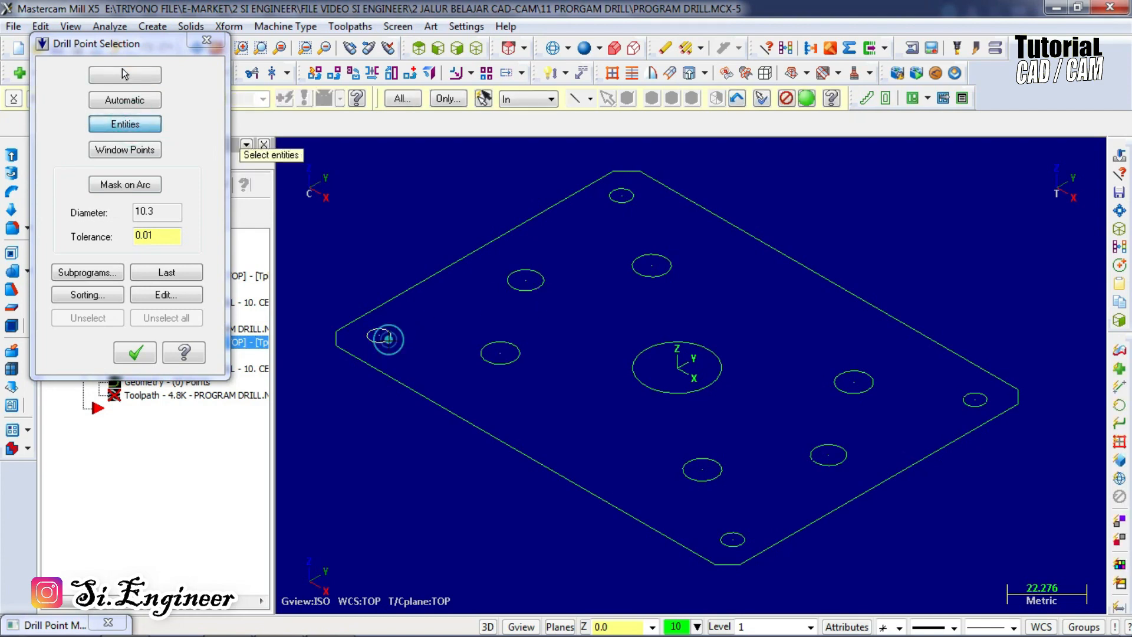
click(518, 354)
click(538, 287)
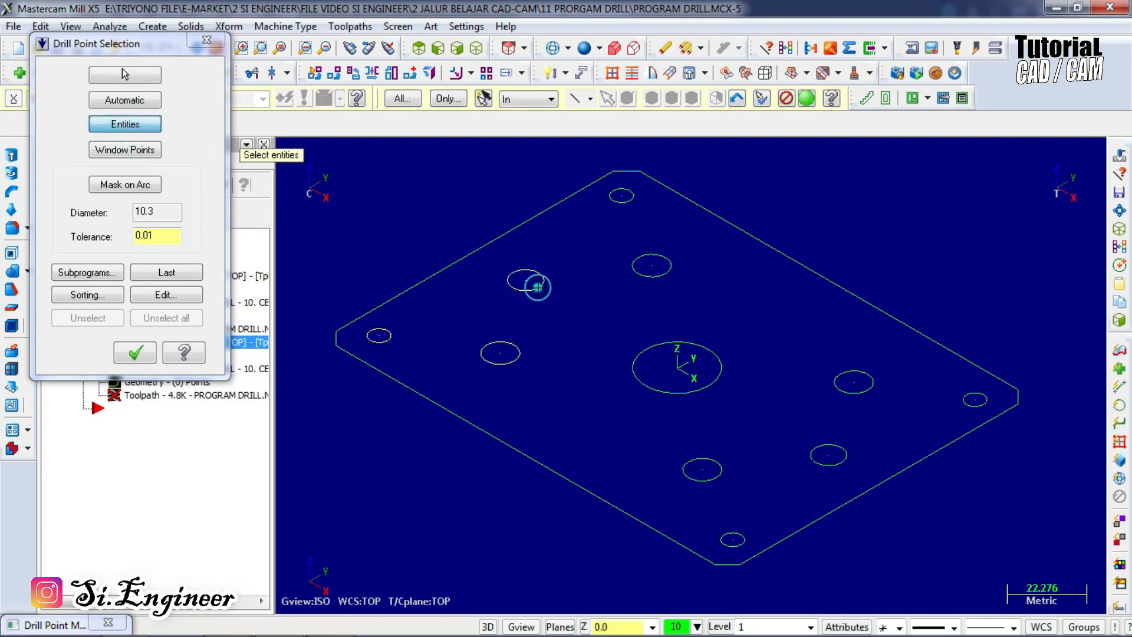
click(649, 277)
click(621, 200)
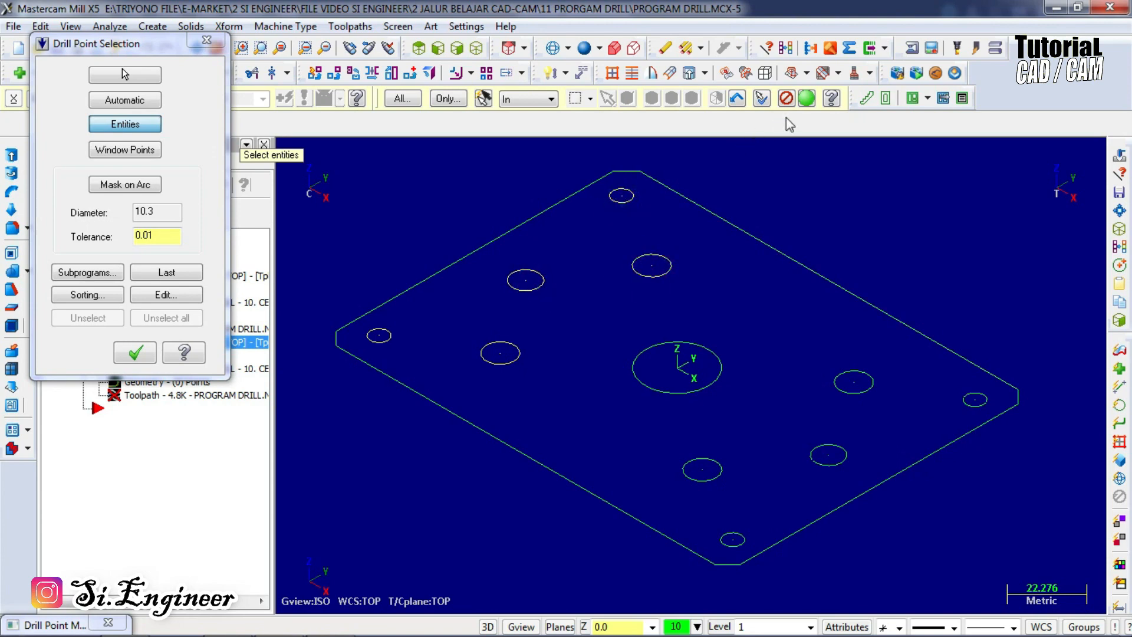
click(807, 98)
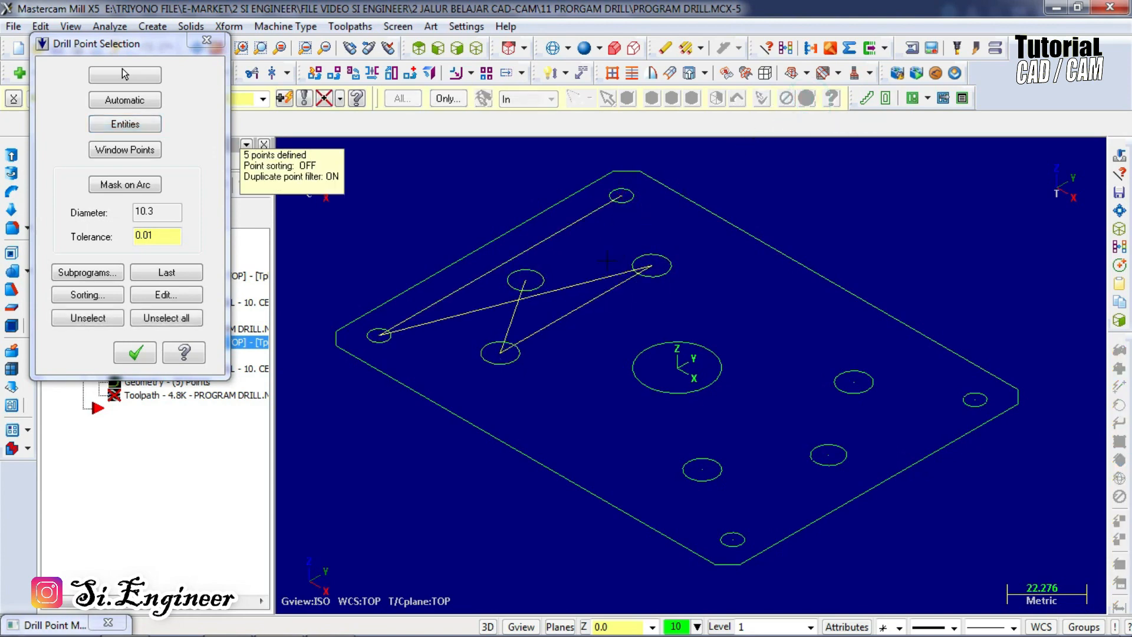
click(135, 352)
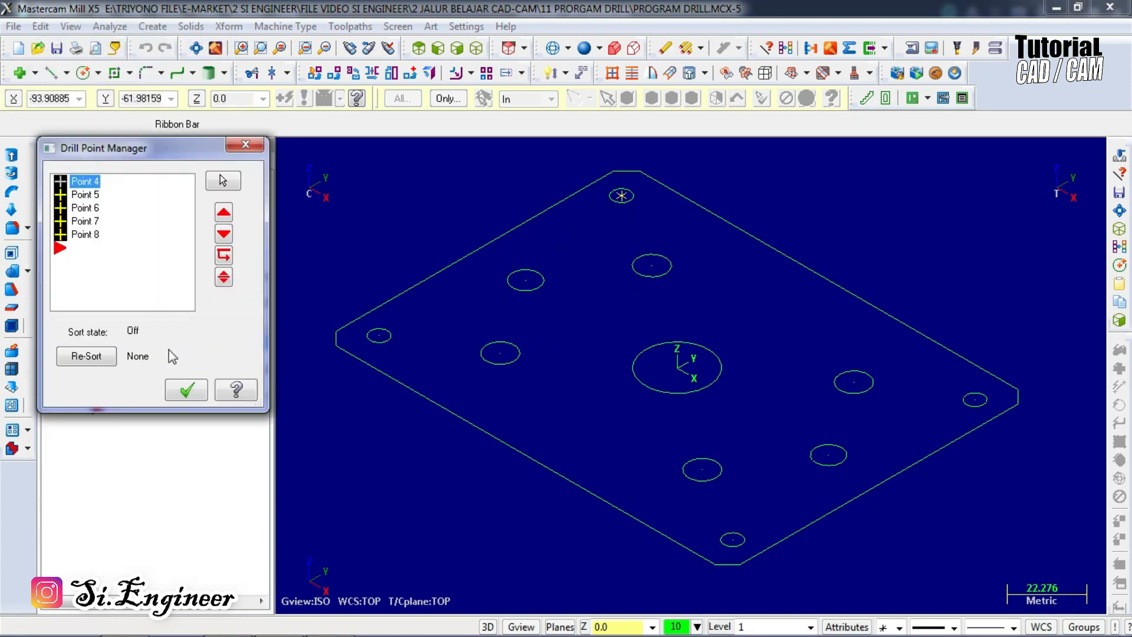
click(194, 400)
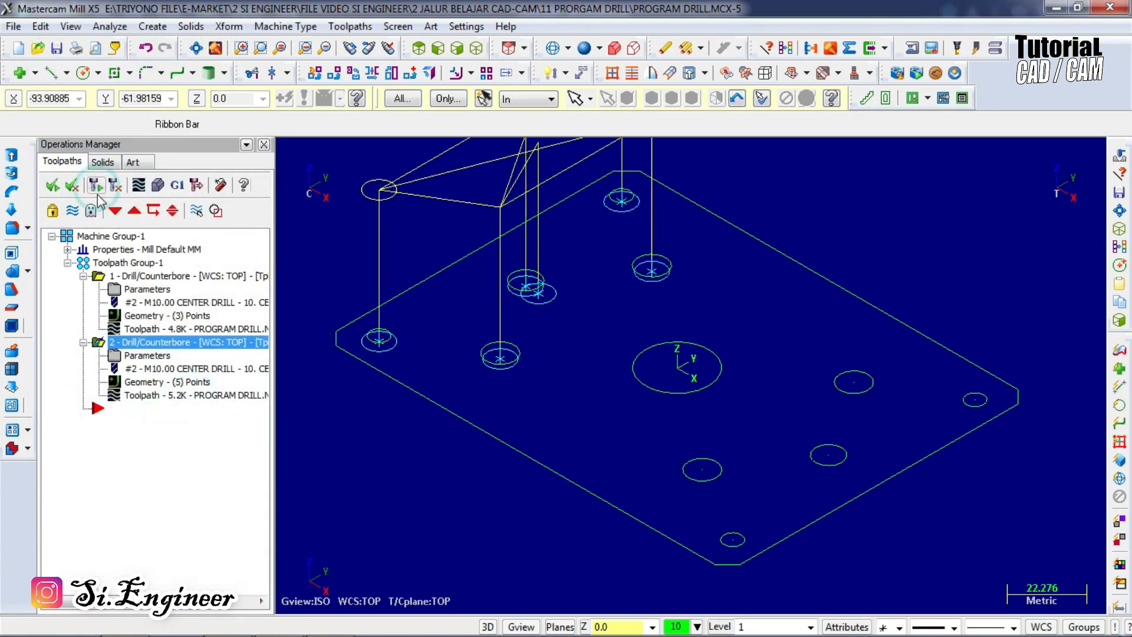
Hide the first operation's toolpath and toggle the second operation's toolpath display to inspect its drilling moves alone.
click(177, 276)
click(72, 210)
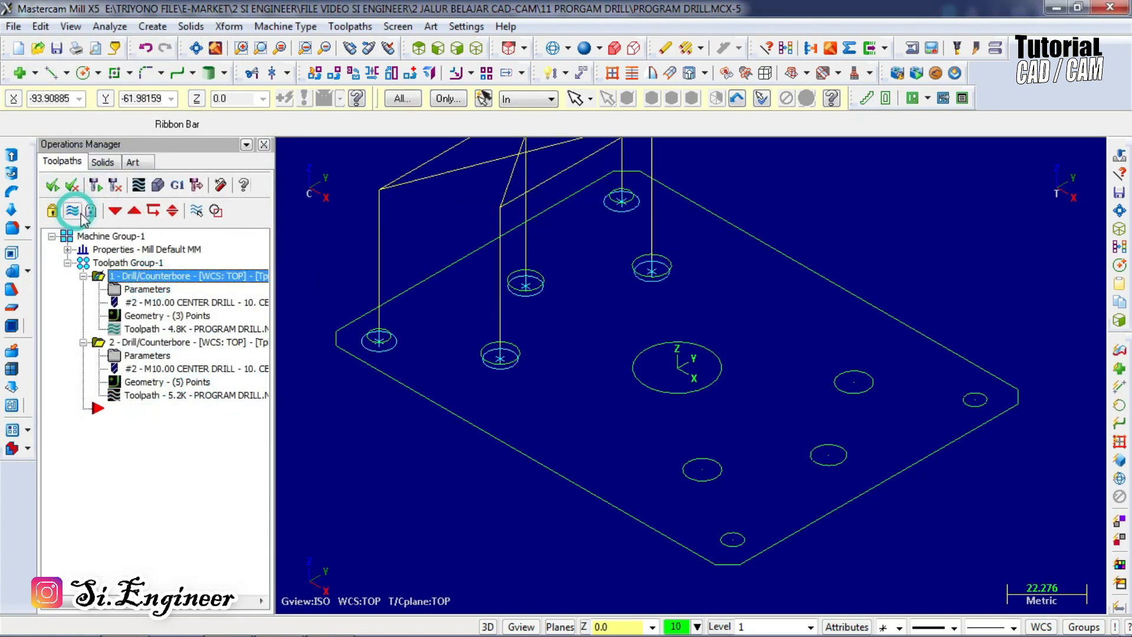
scroll(614, 381, down, 5)
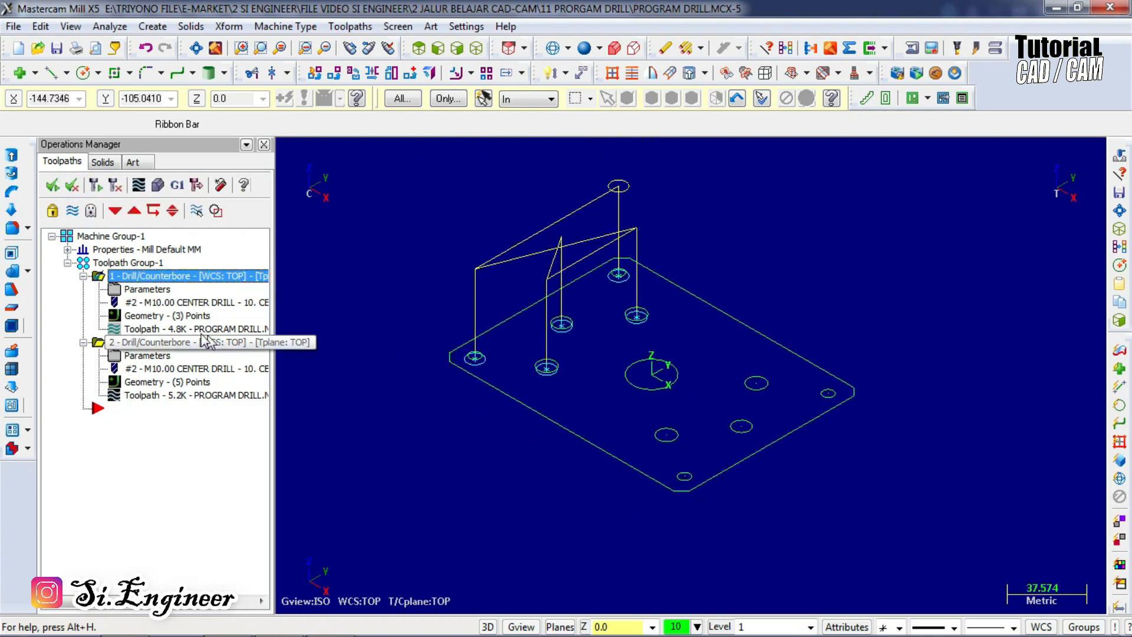
click(177, 342)
click(71, 211)
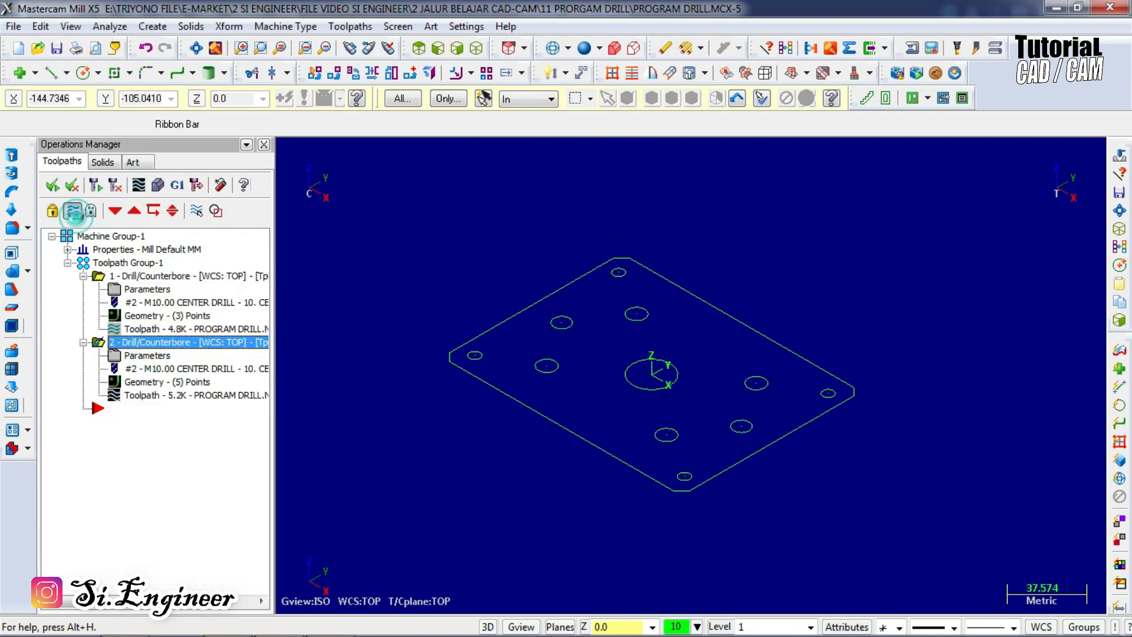
click(72, 210)
click(72, 210)
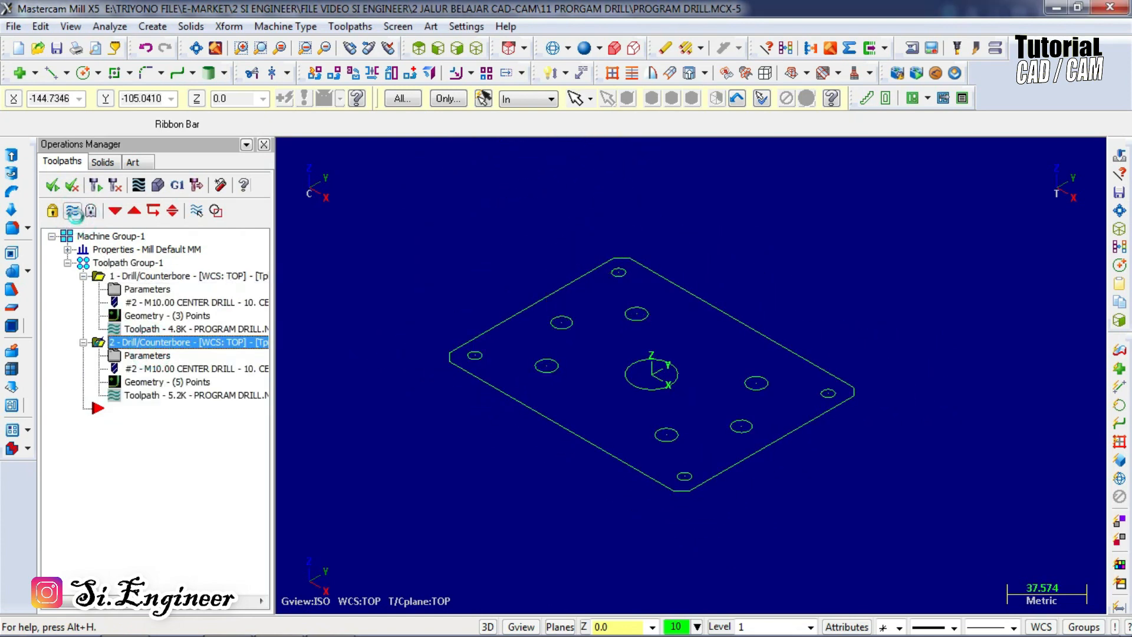
click(73, 211)
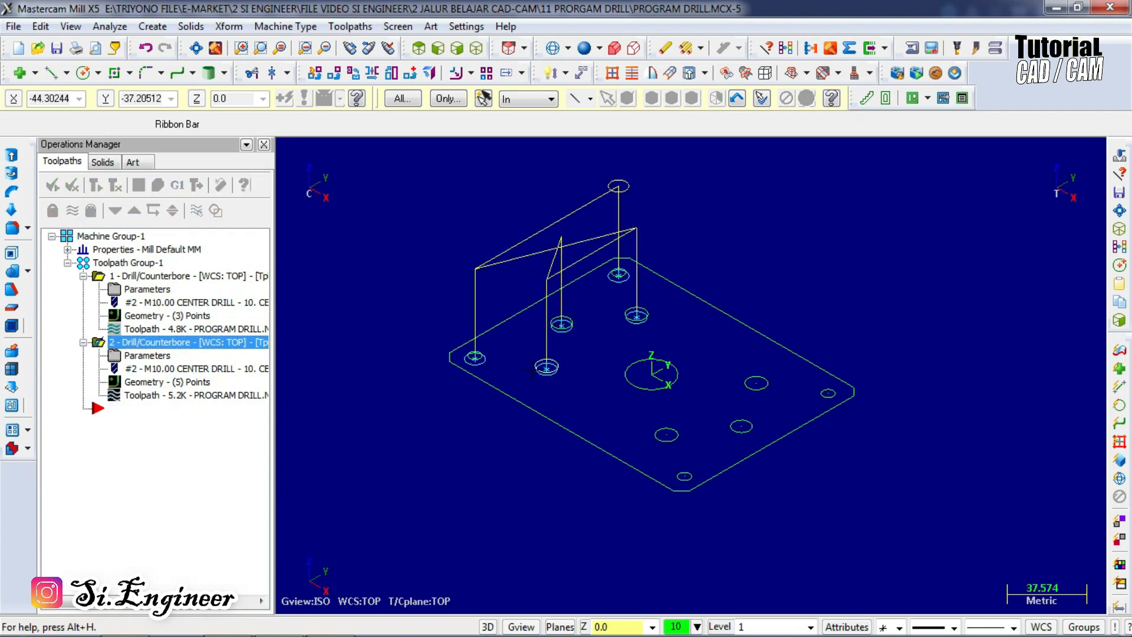
scroll(540, 366, up, 1)
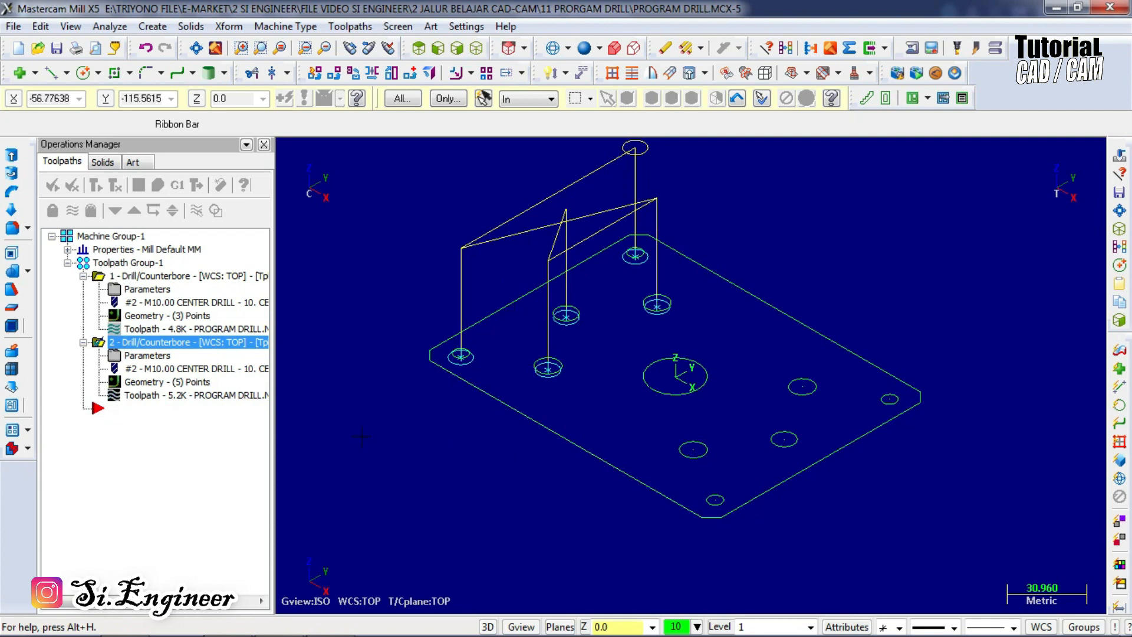
Delete the second Drill/Counterbore operation from the toolpath group.
click(147, 276)
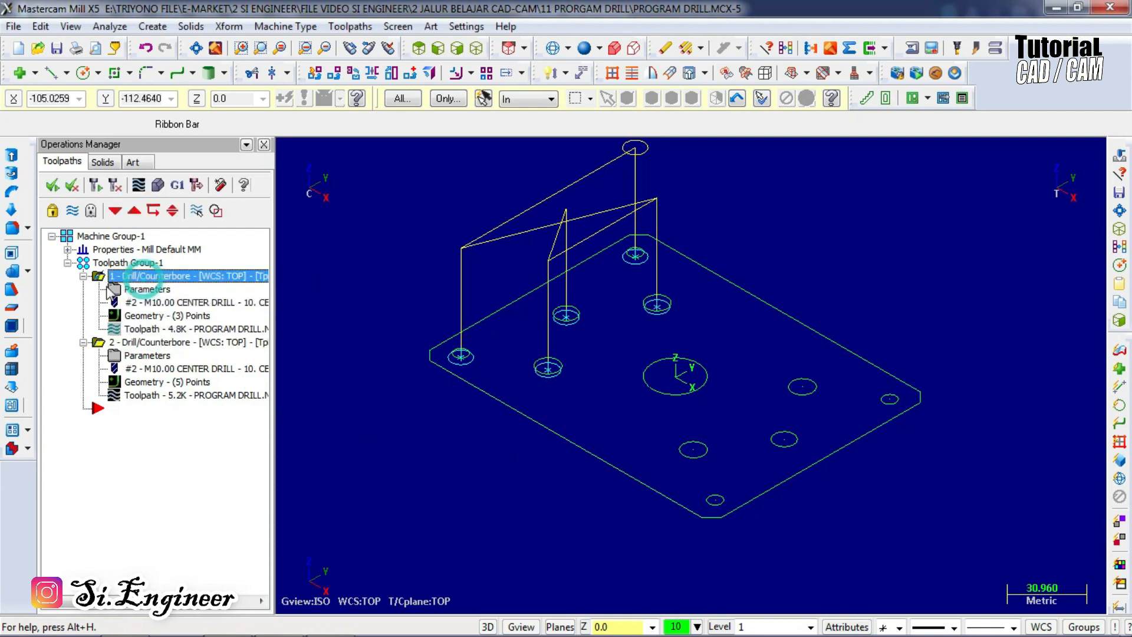
click(83, 276)
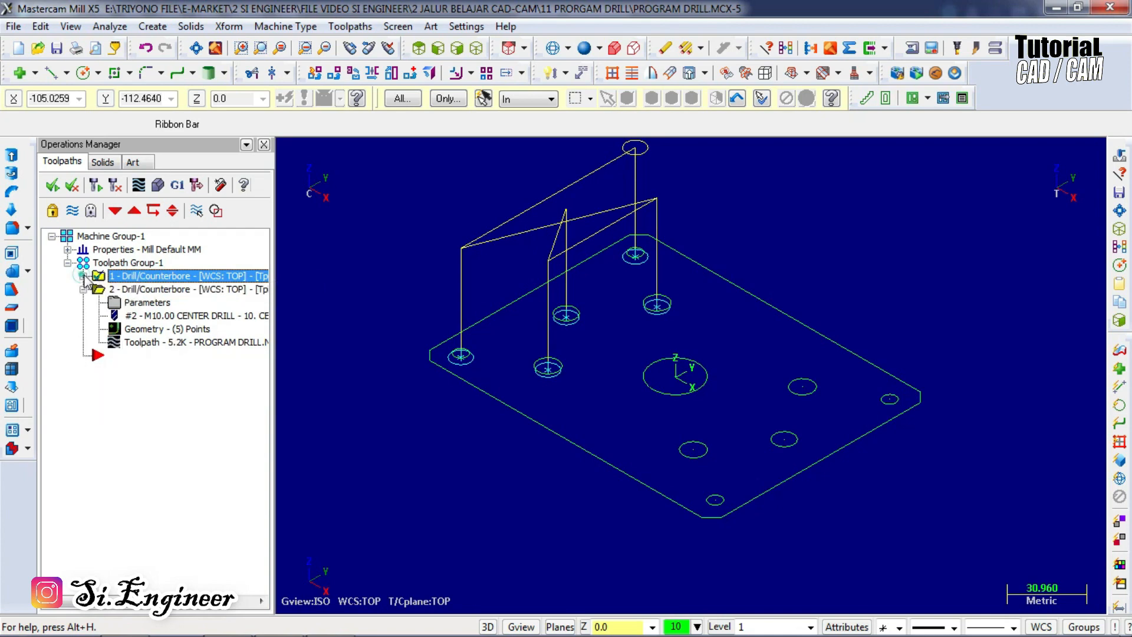
click(162, 290)
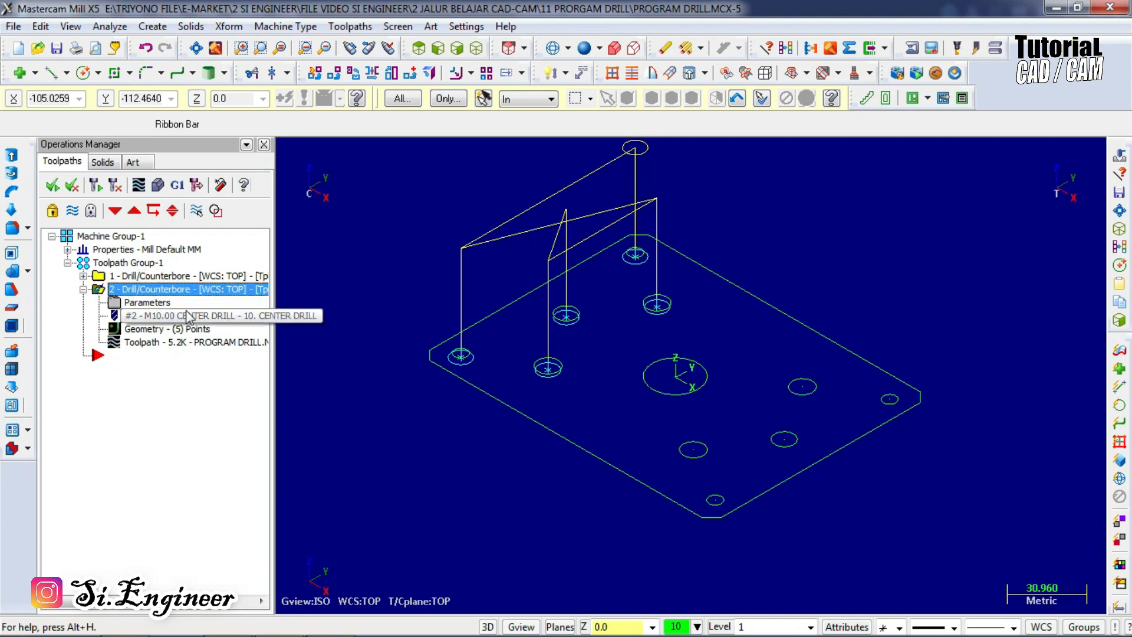
right_click(163, 299)
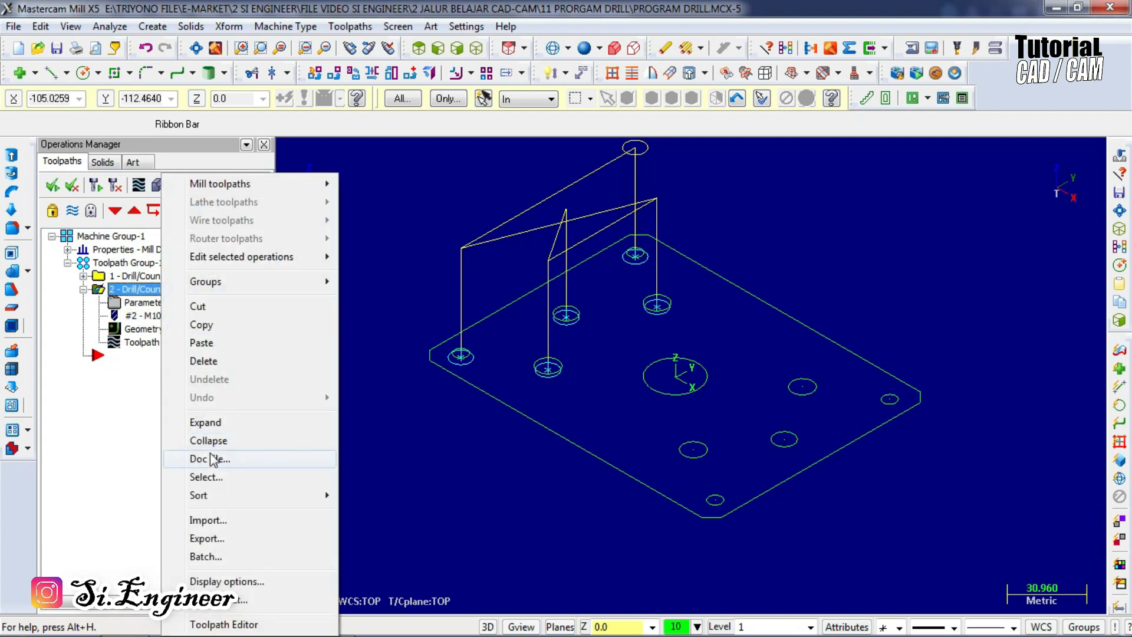
click(214, 366)
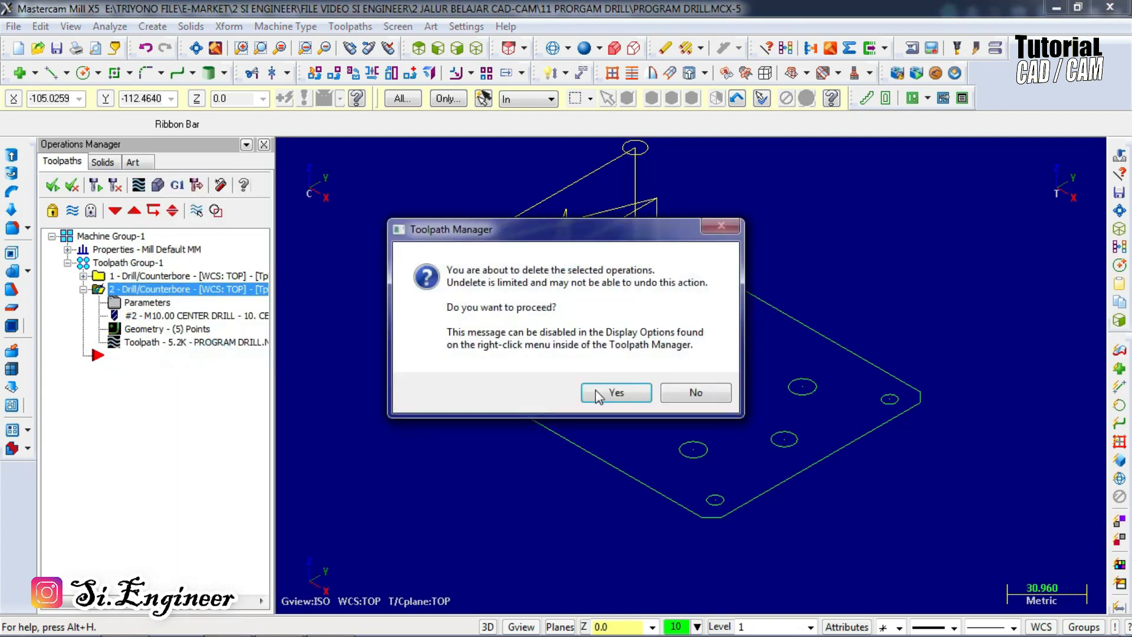
click(602, 389)
Reselect the remaining operation's drill points with Mask on Arc, using a 6.8 mm corner hole as reference and windowing the whole plate.
click(83, 275)
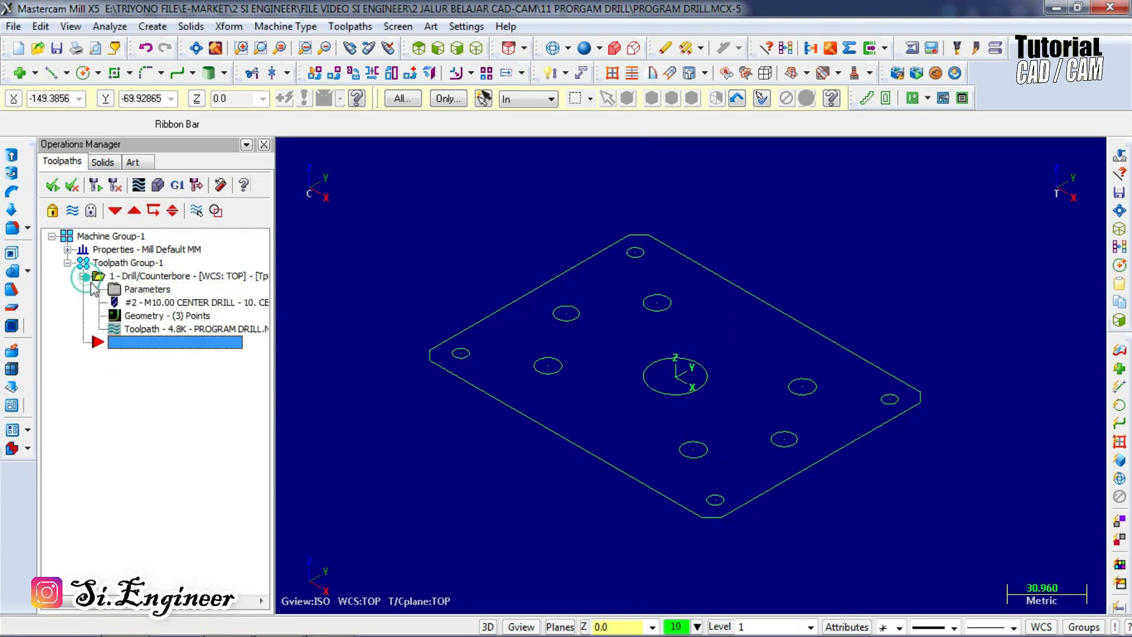
click(137, 311)
right_click(124, 239)
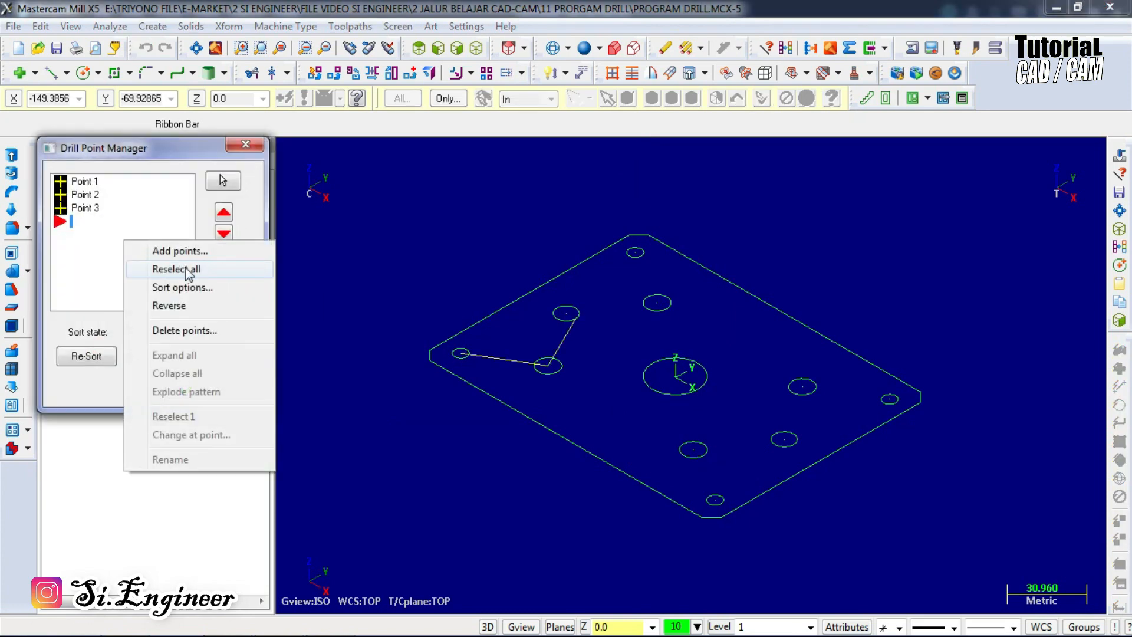
click(183, 266)
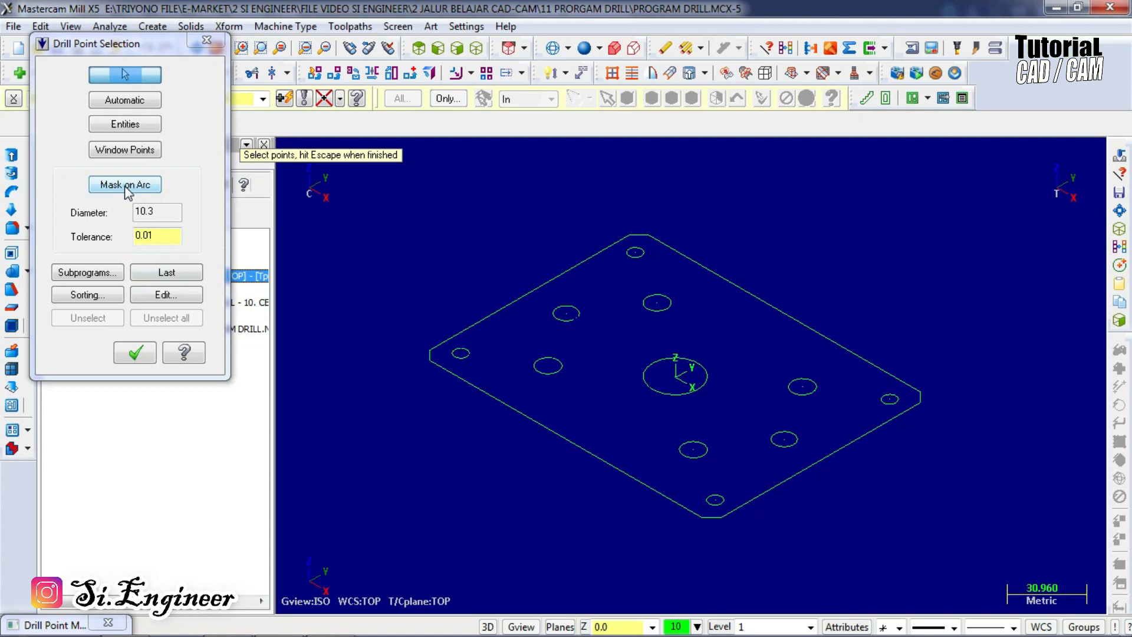
click(127, 186)
click(461, 353)
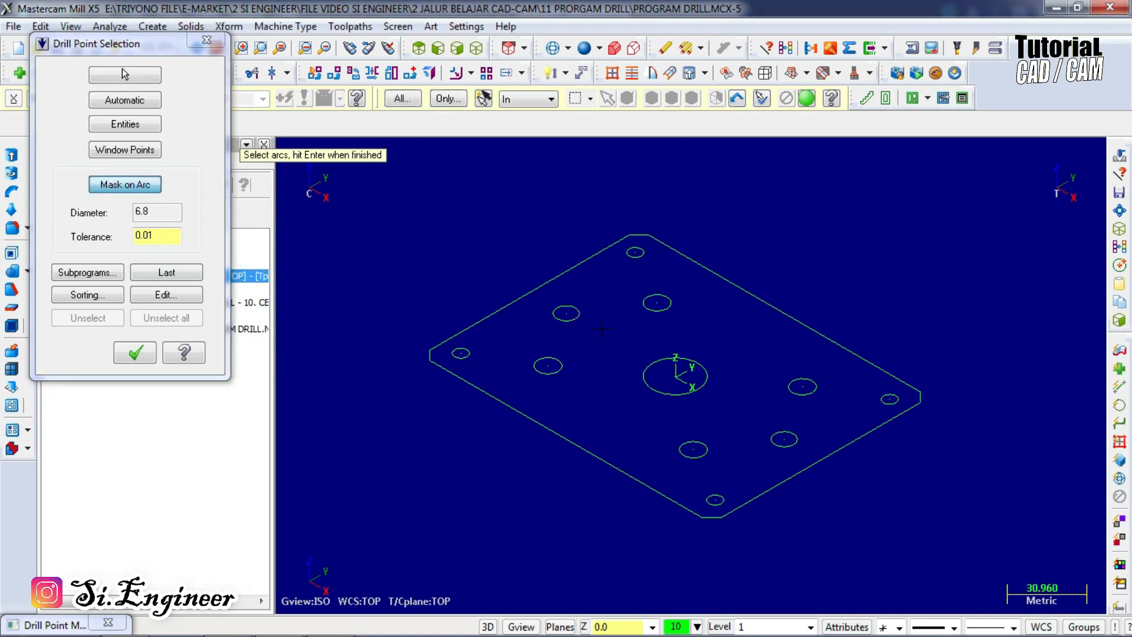
scroll(601, 326, down, 2)
drag(408, 227, 833, 491)
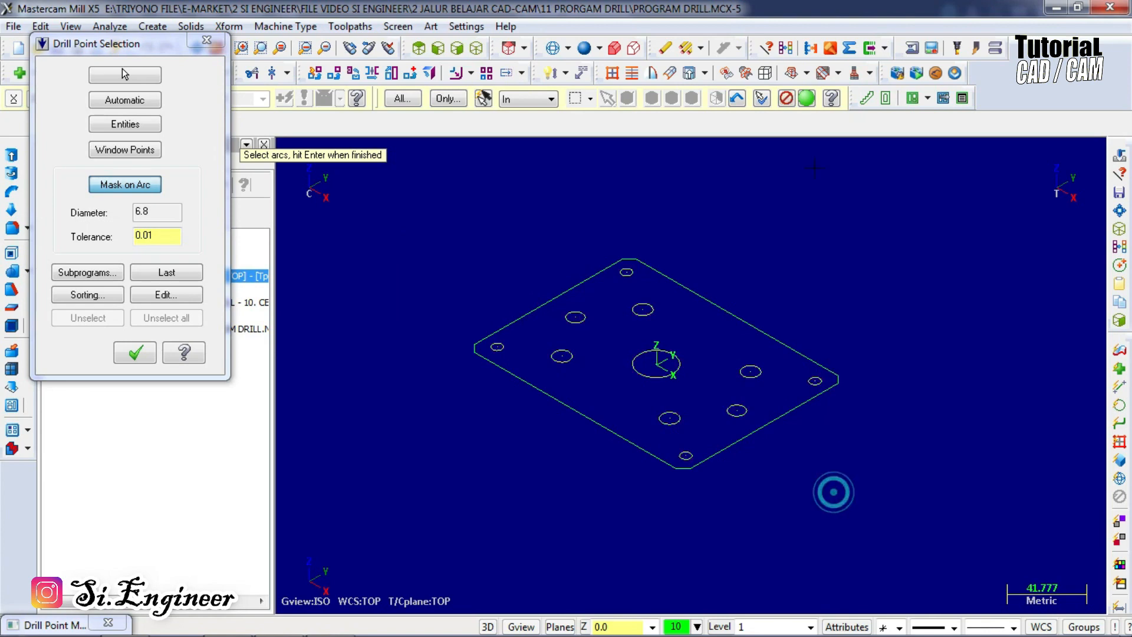
click(808, 99)
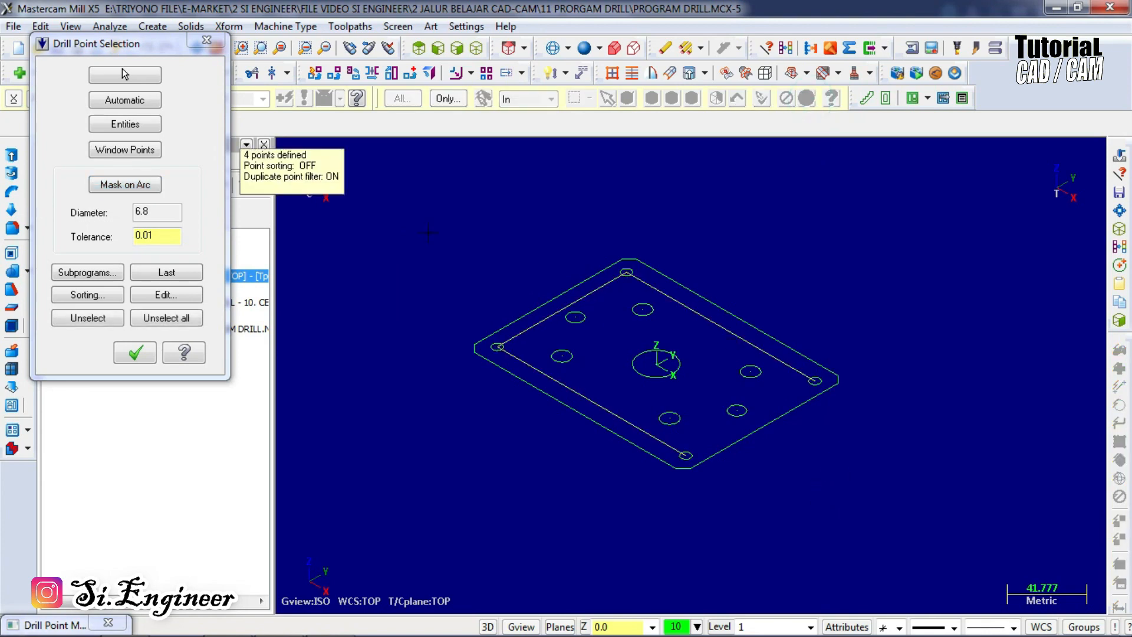
click(137, 355)
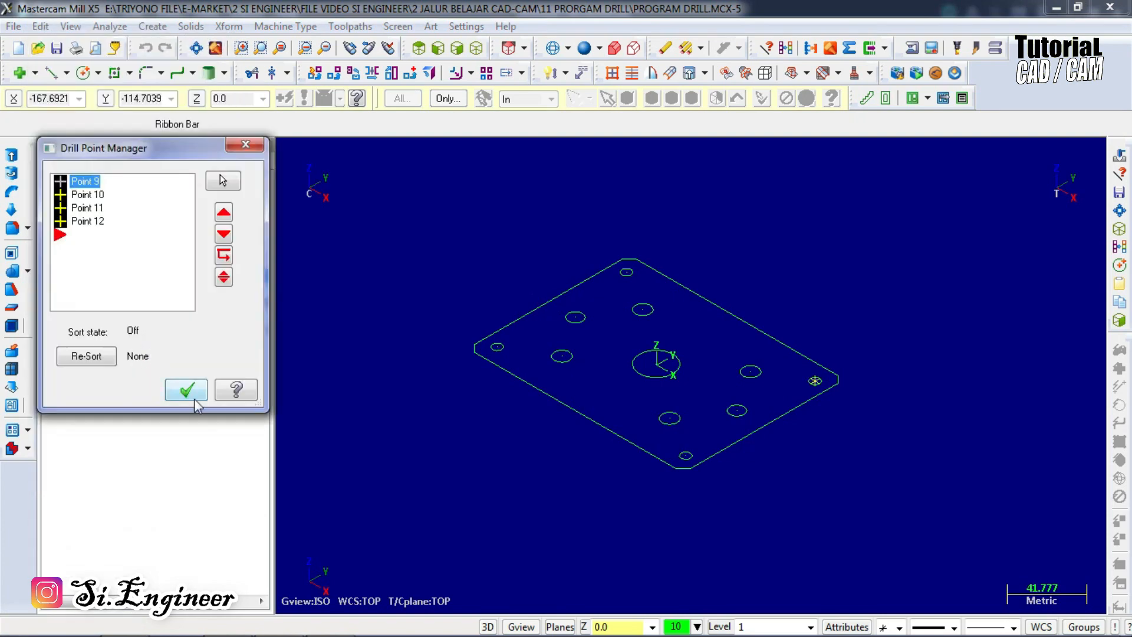
click(186, 389)
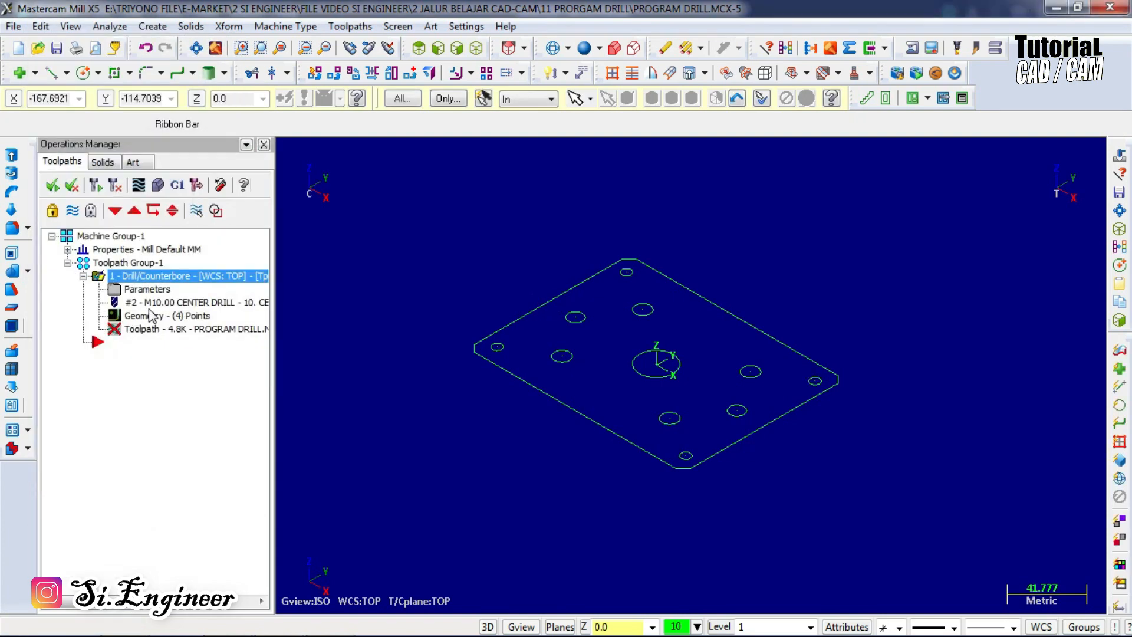
Regenerate the Drill/Counterbore toolpath for the four corner holes and toggle its display.
click(98, 186)
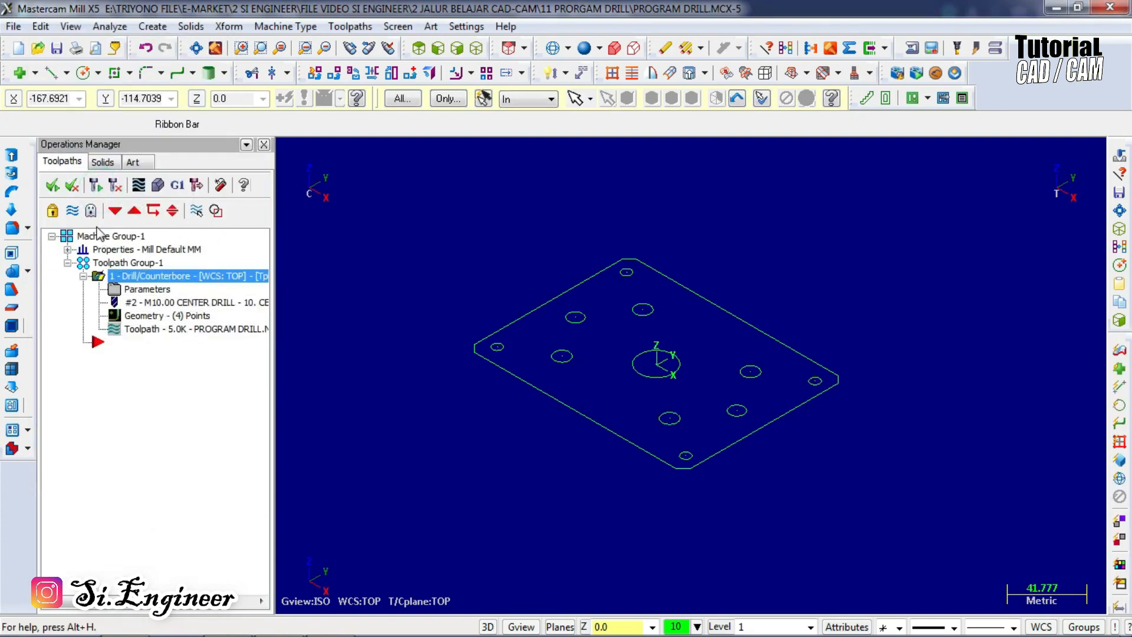
click(72, 211)
click(72, 211)
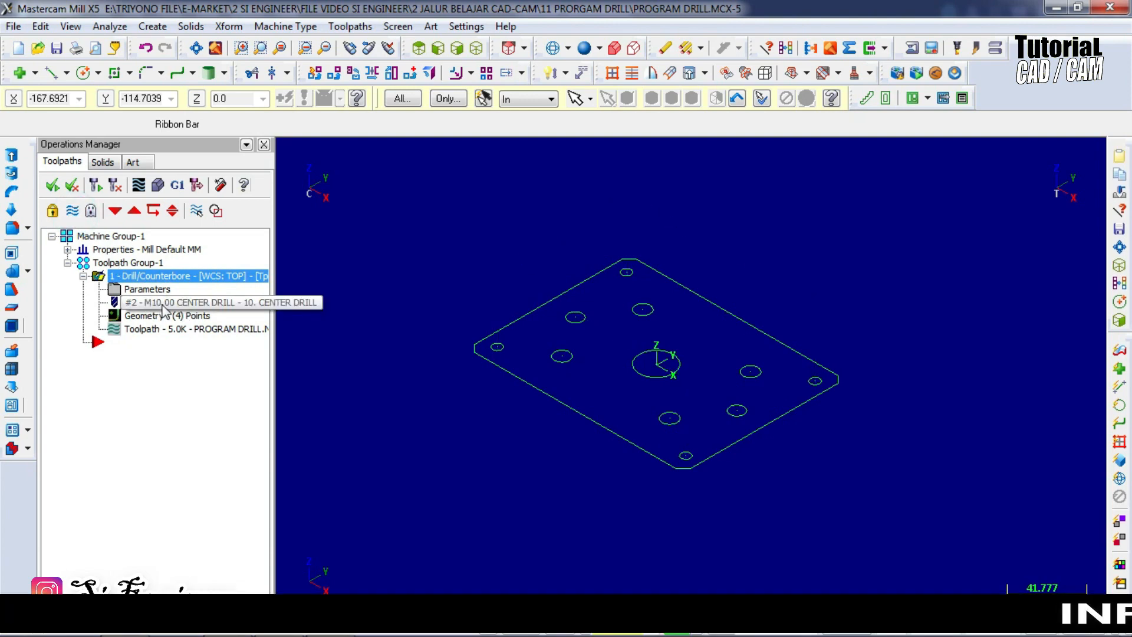
Review the drill operation's linking parameters without changing them, and paste a copy of the operation into the toolpath group.
click(149, 288)
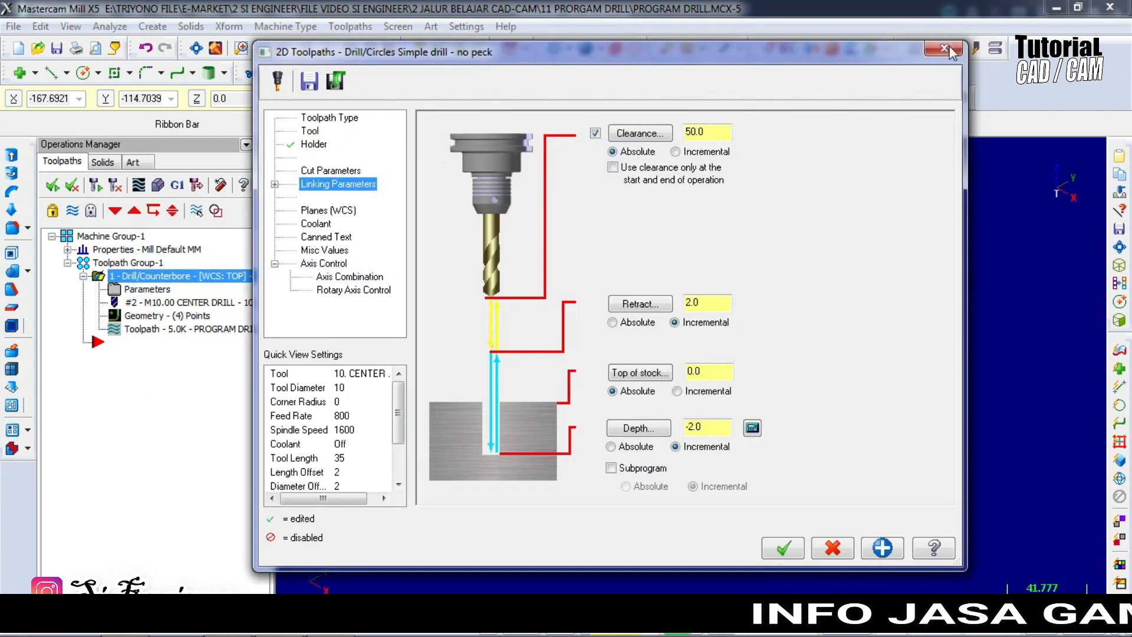
click(947, 49)
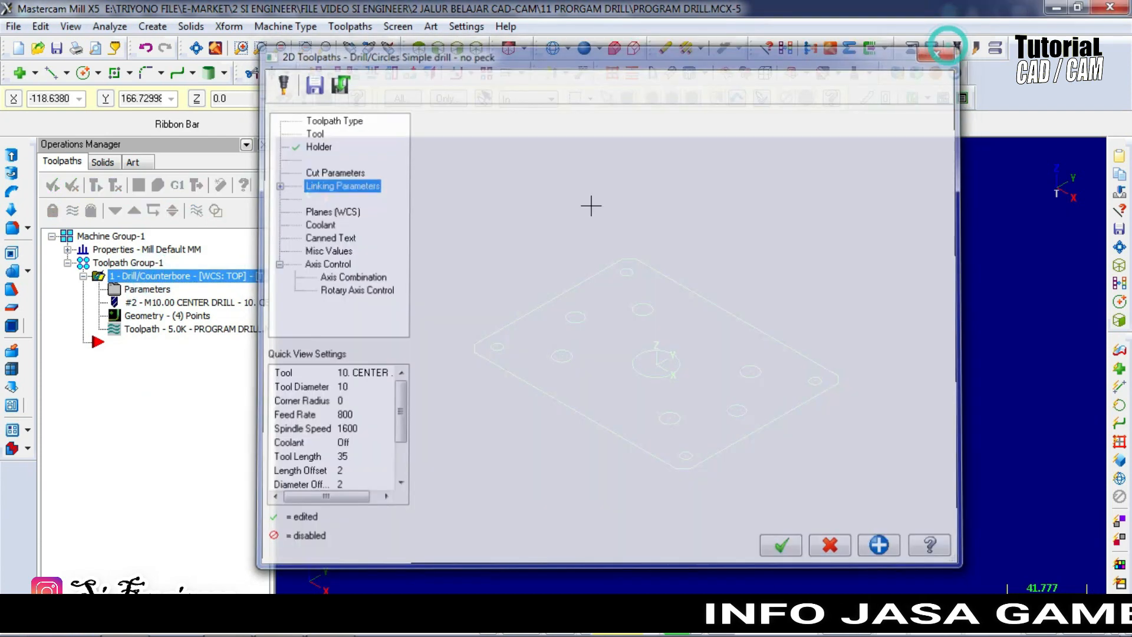
key(ctrl+v)
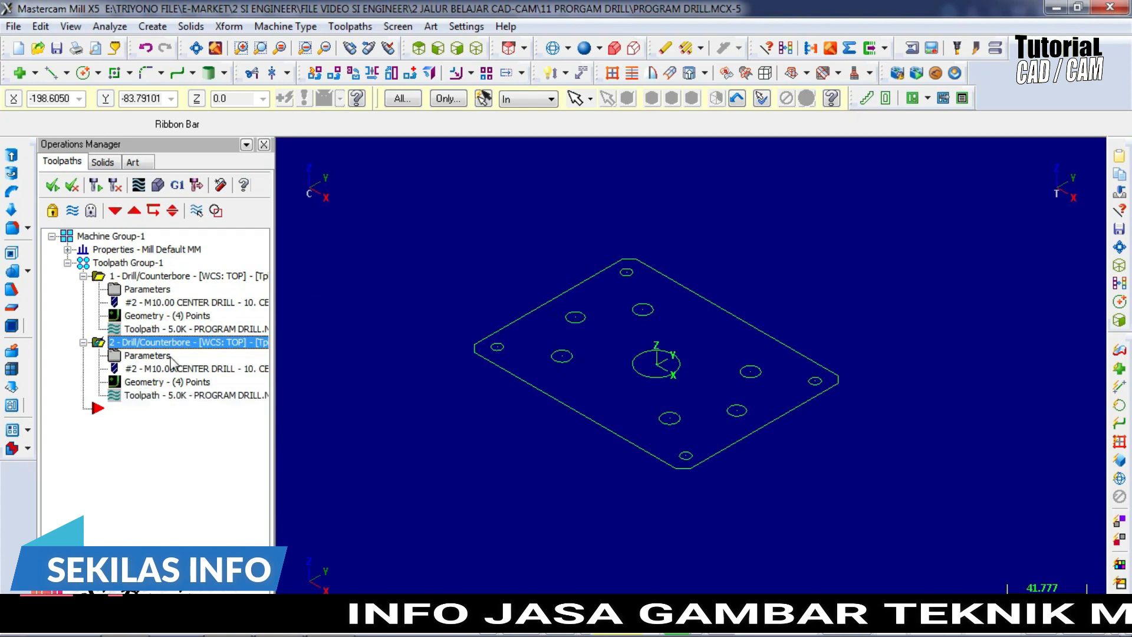
Add the four 11.0 mm holes to the first Drill/Counterbore operation with Mask on Arc, using one as reference and windowing the whole plate.
click(164, 264)
click(167, 280)
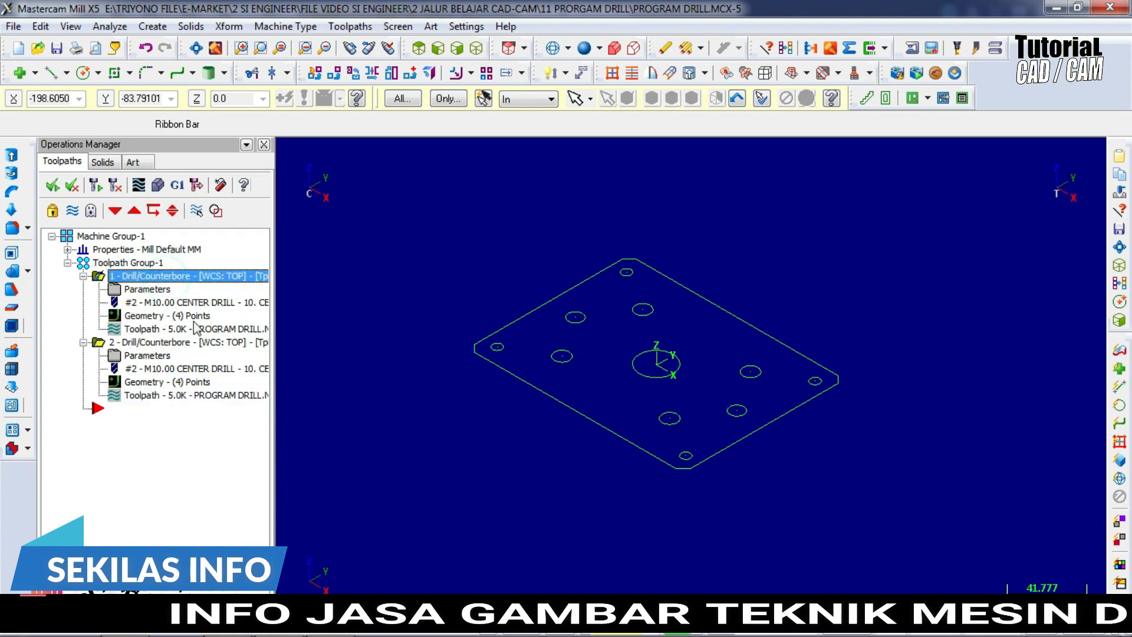
click(181, 316)
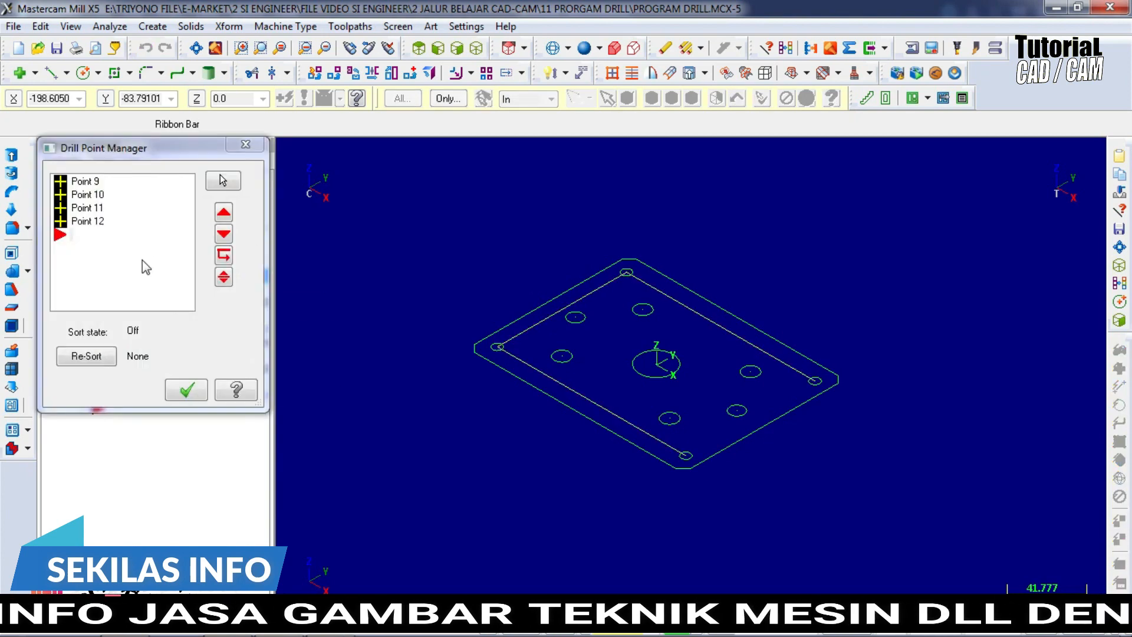
right_click(131, 276)
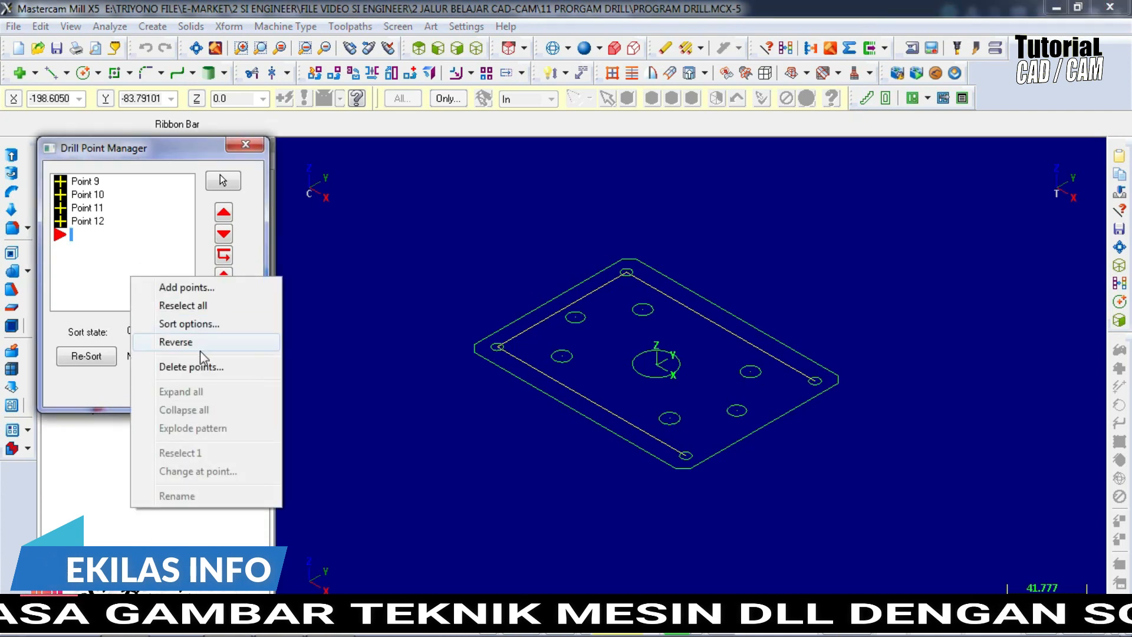
click(189, 287)
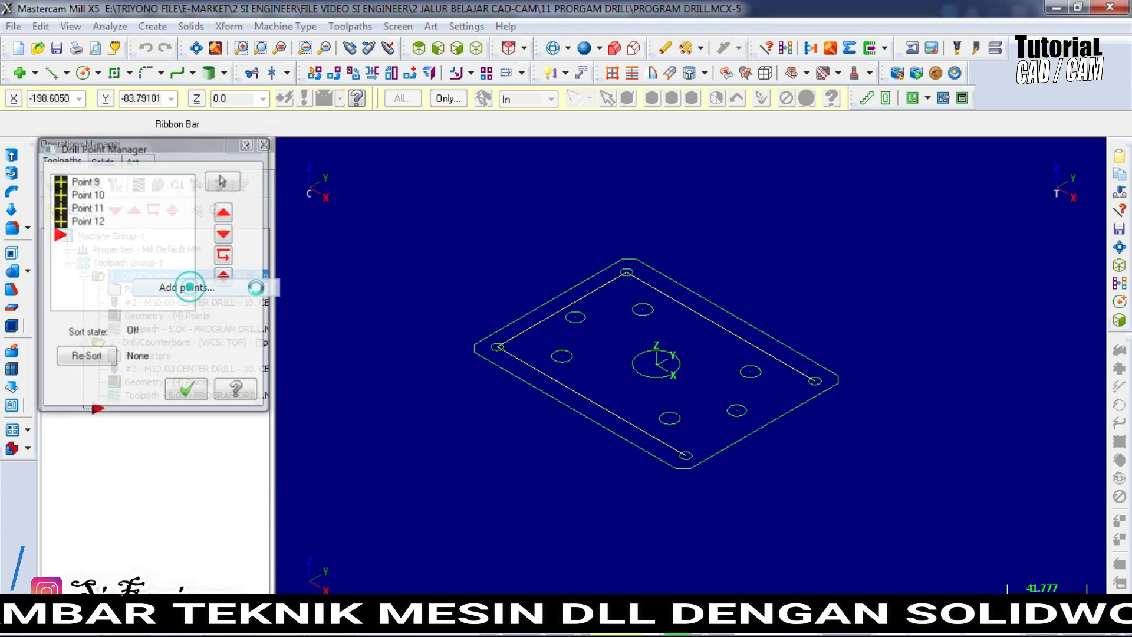
click(138, 188)
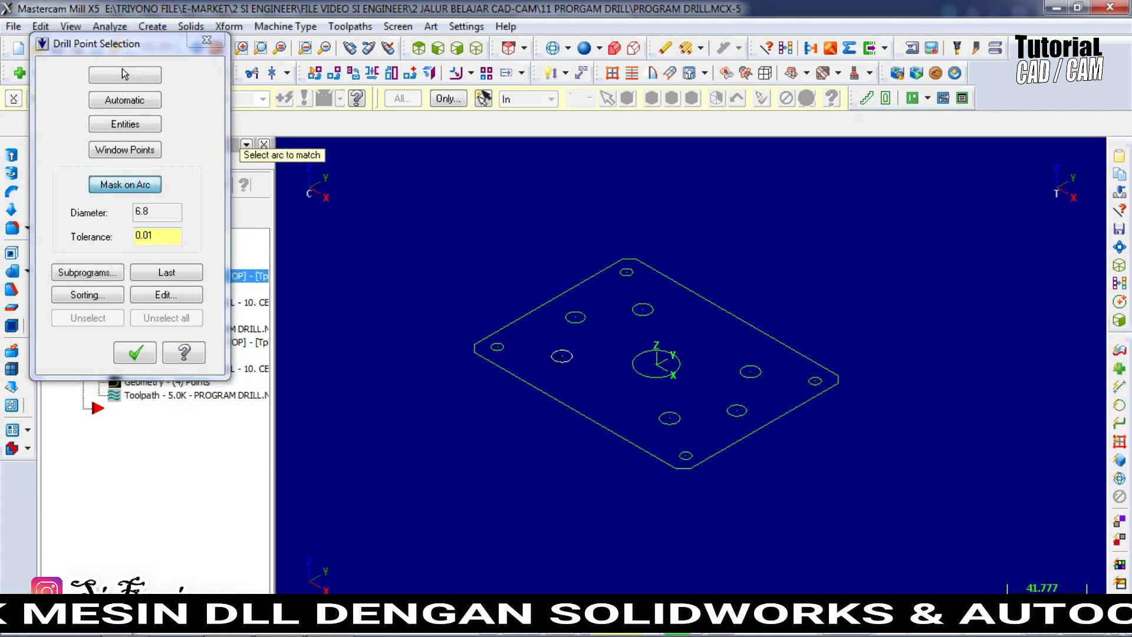
click(557, 363)
drag(449, 189, 850, 521)
click(850, 521)
click(808, 99)
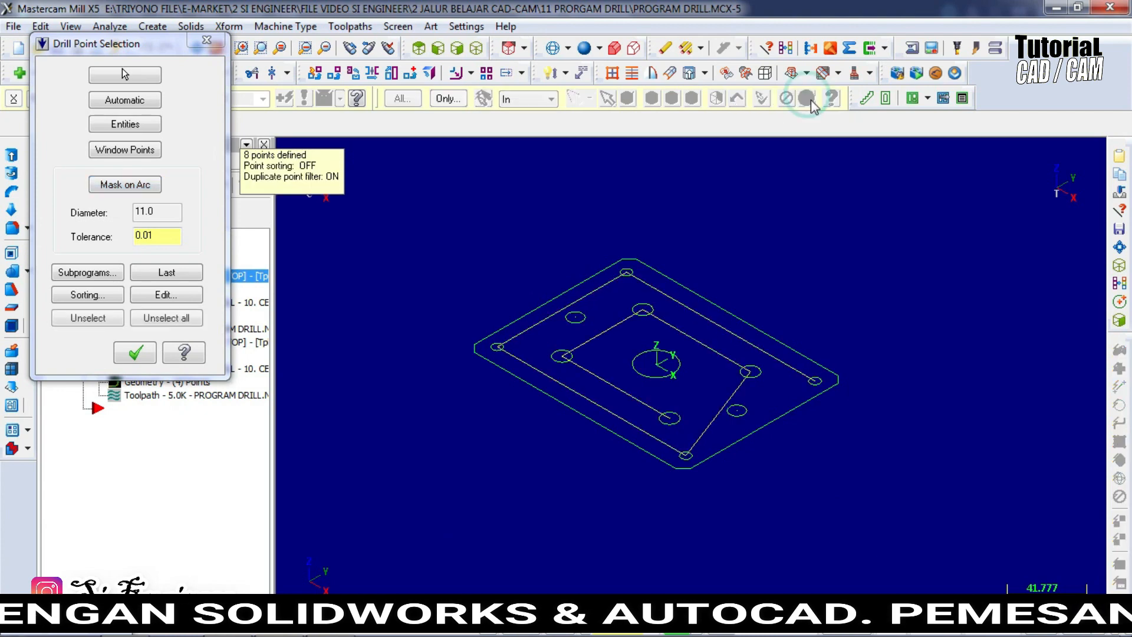
click(141, 352)
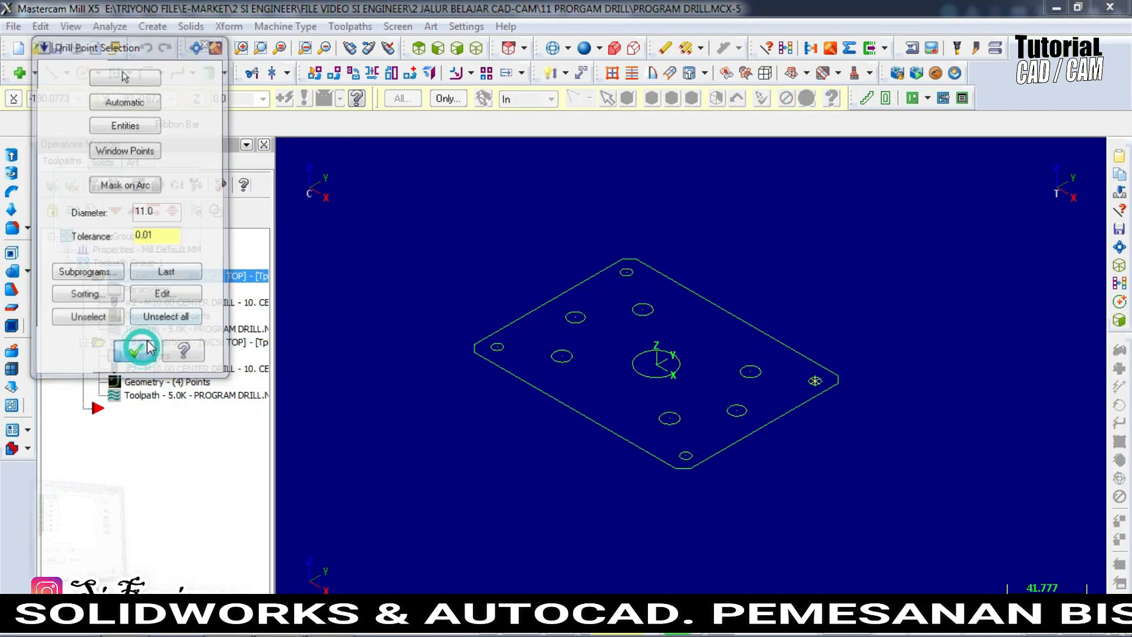
Add the two 10.3 mm holes to the same operation's drill points with Mask on Arc.
right_click(142, 285)
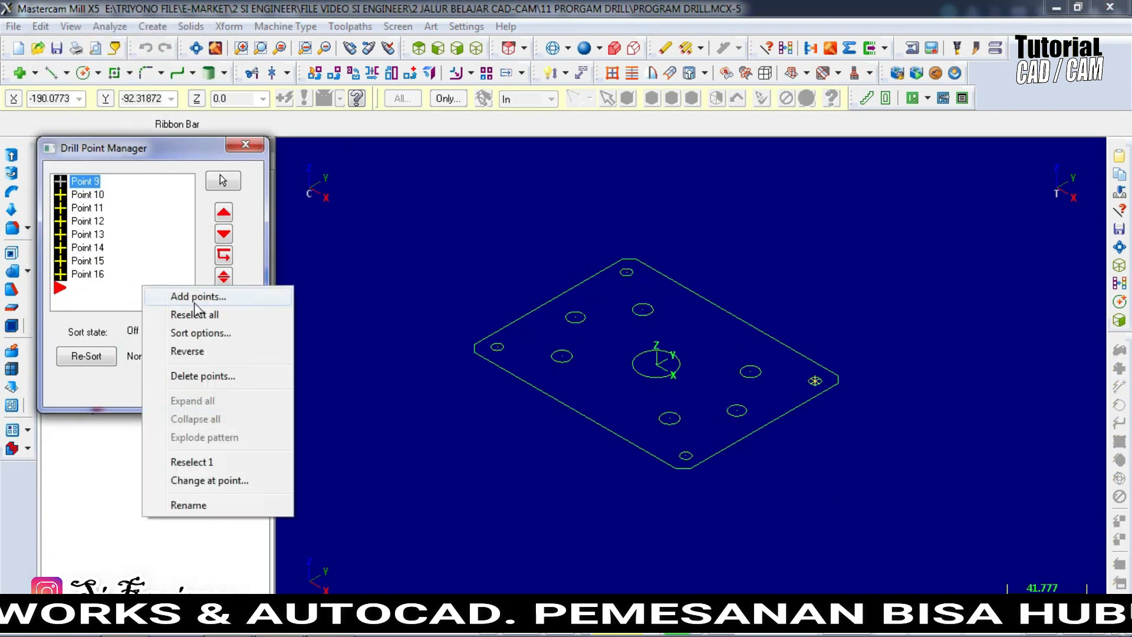
click(177, 293)
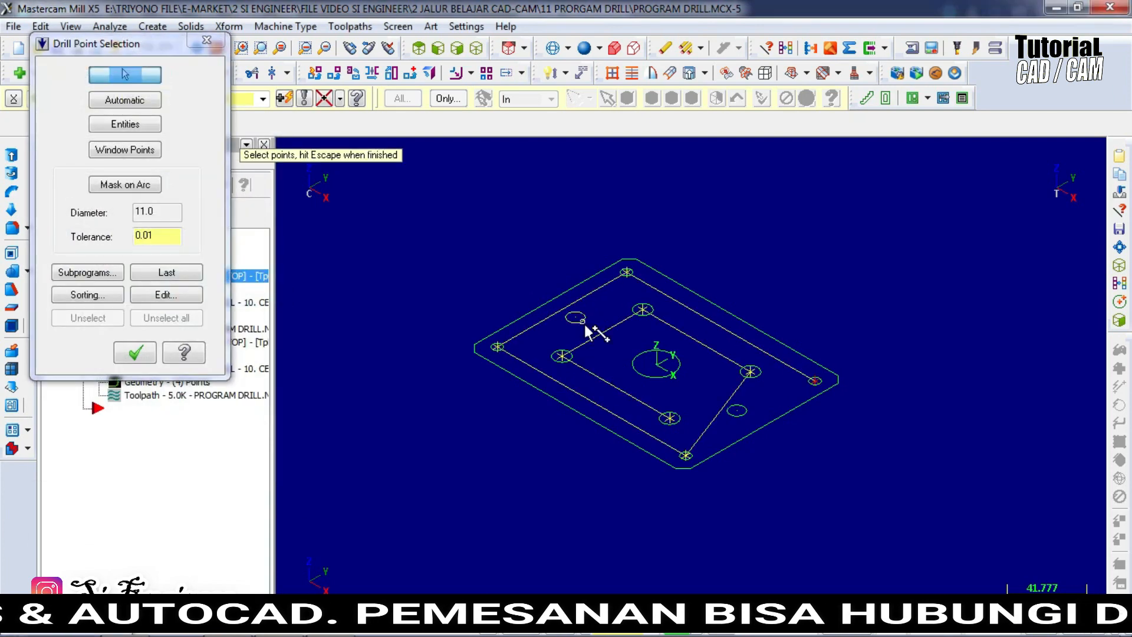
click(125, 185)
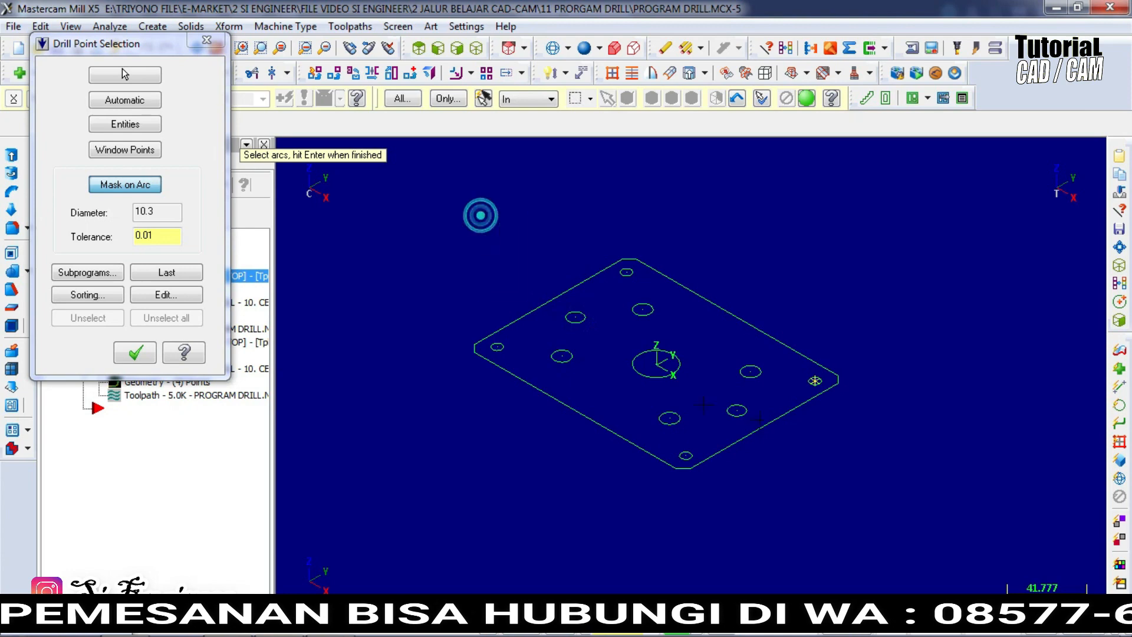
click(805, 97)
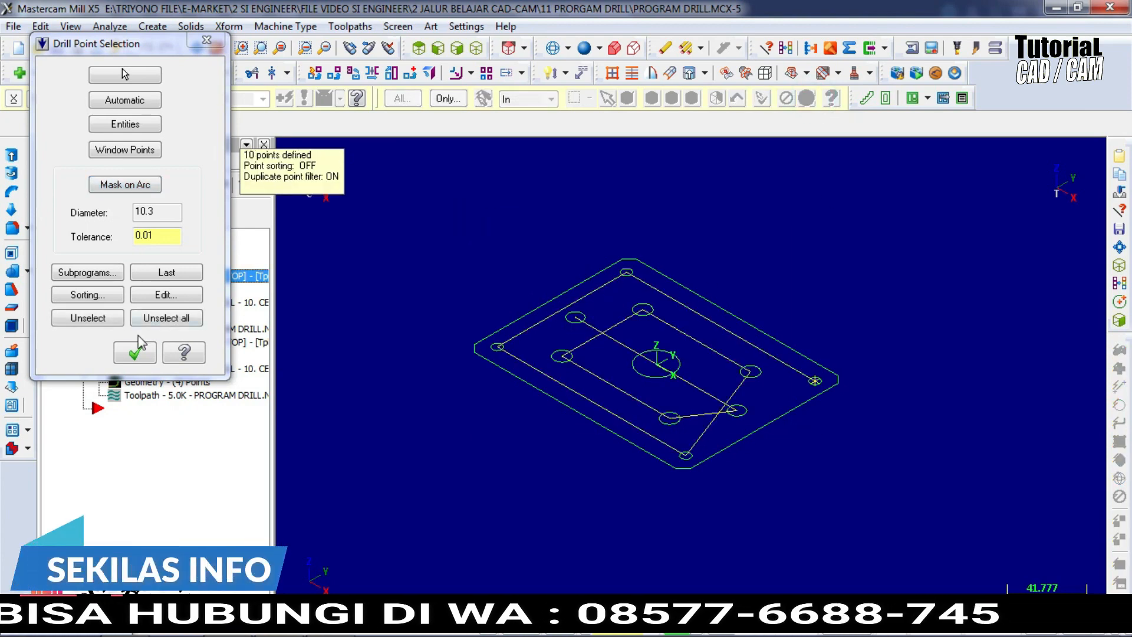
click(135, 353)
Add the large centre hole to the drill points using the Entities selection method and accept the point list.
right_click(147, 305)
click(189, 313)
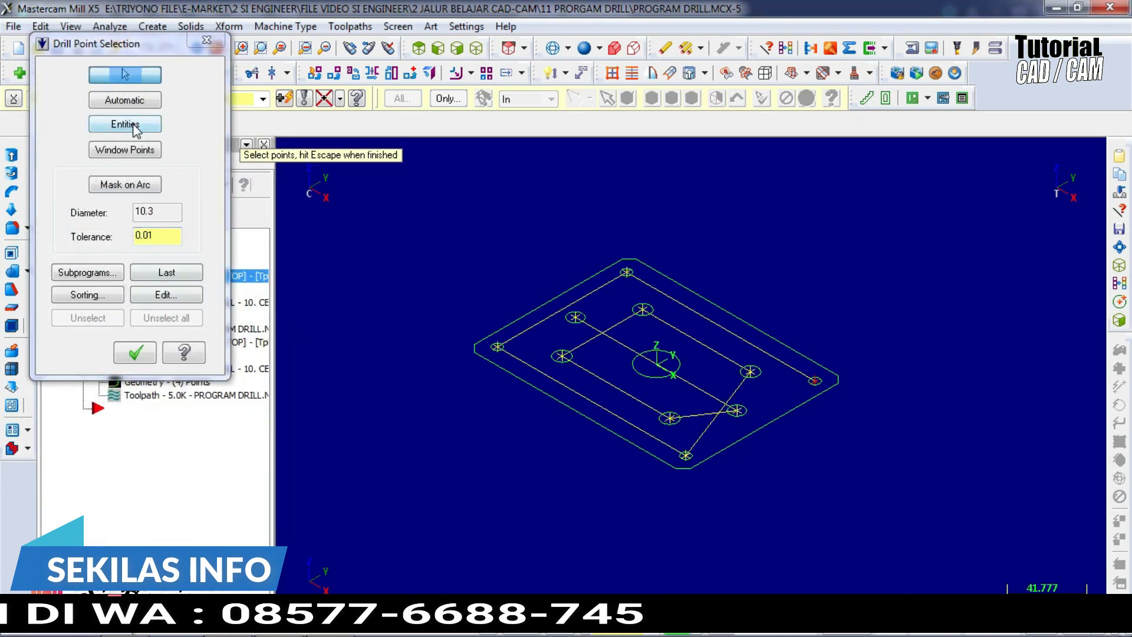
click(136, 124)
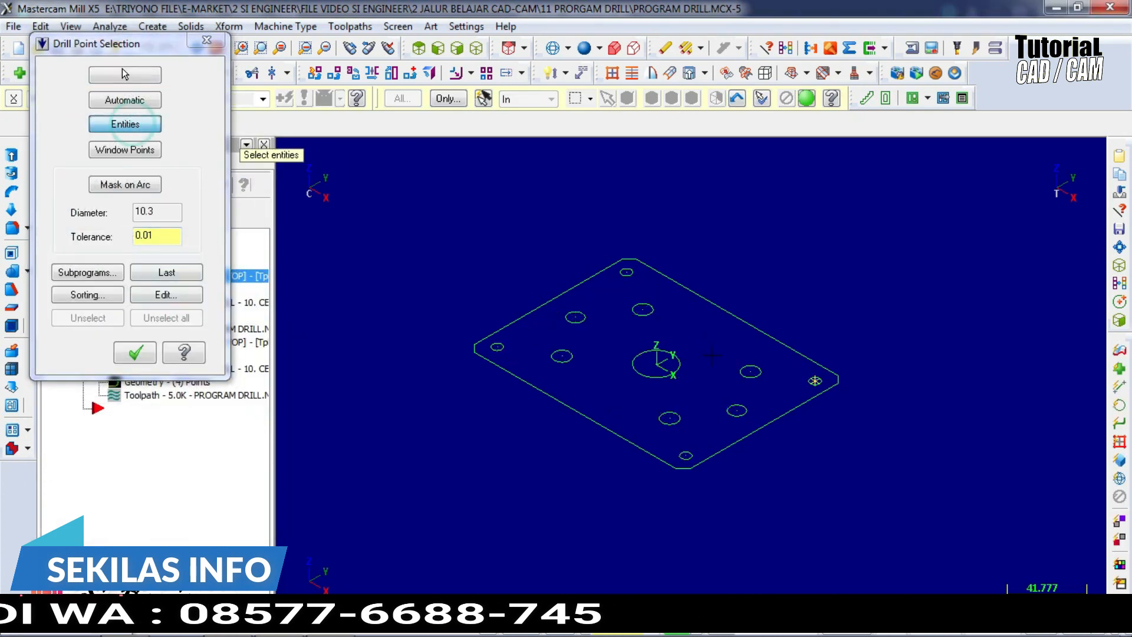
click(136, 352)
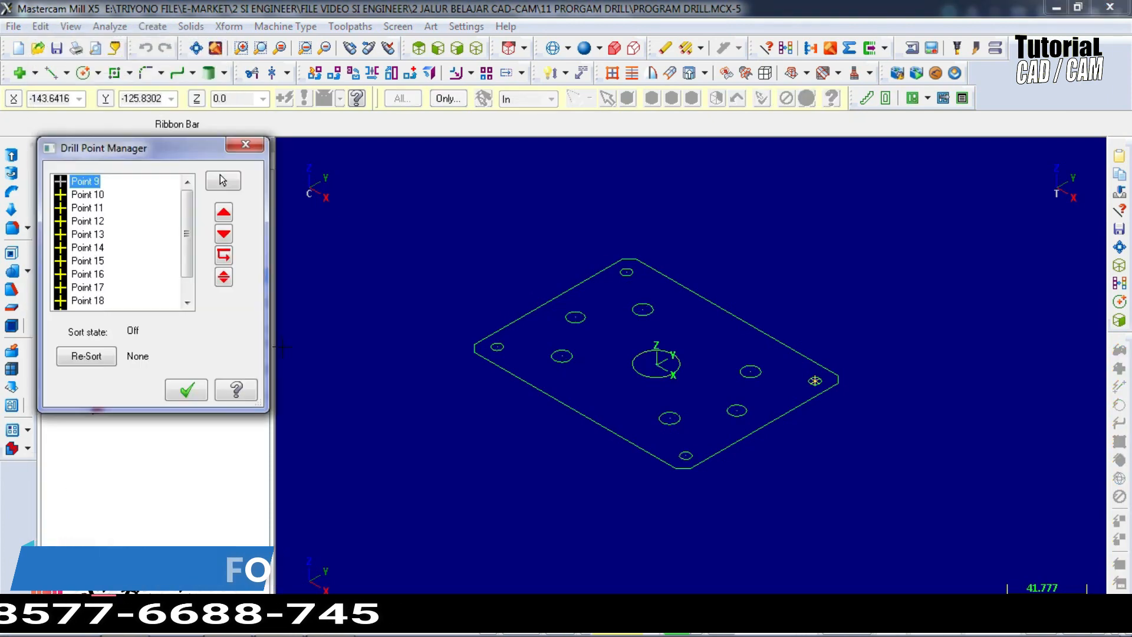
click(186, 390)
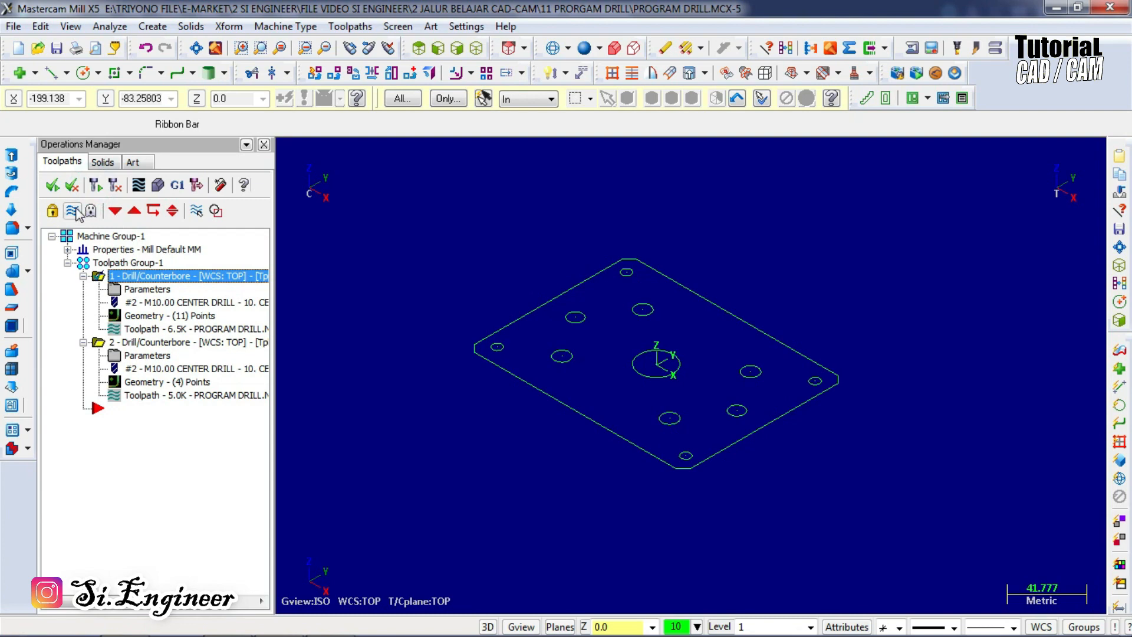
View the first operation's toolpath from the top and open the sort options for its drill points.
scroll(713, 337, up, 1)
middle_drag(654, 248, 672, 366)
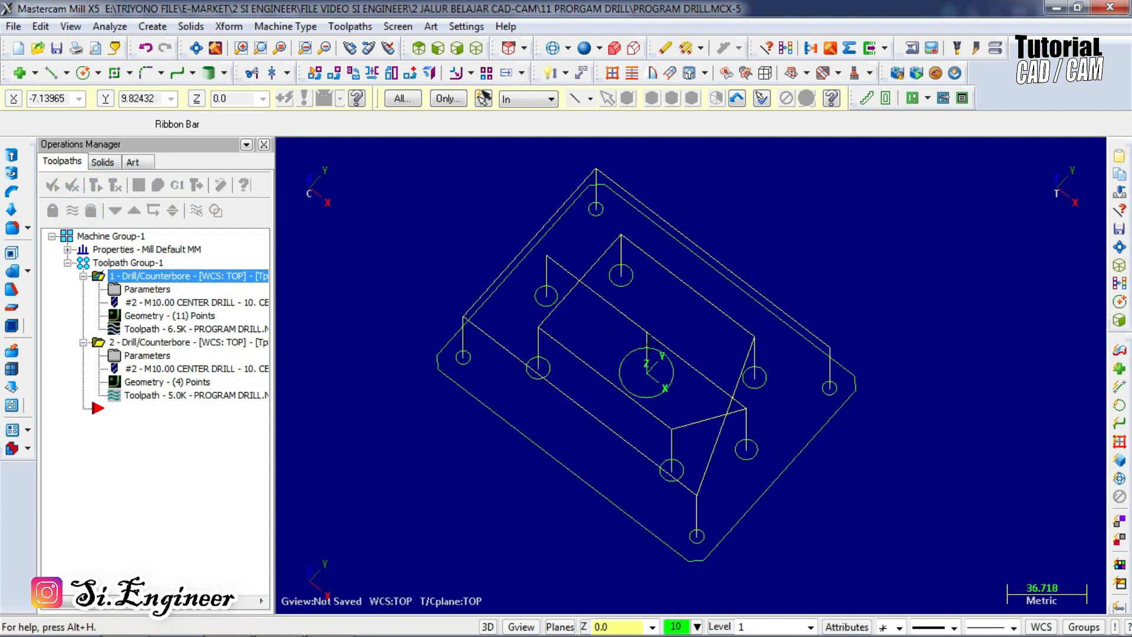
click(418, 48)
scroll(531, 299, down, 3)
scroll(530, 298, down, 3)
scroll(545, 165, up, 3)
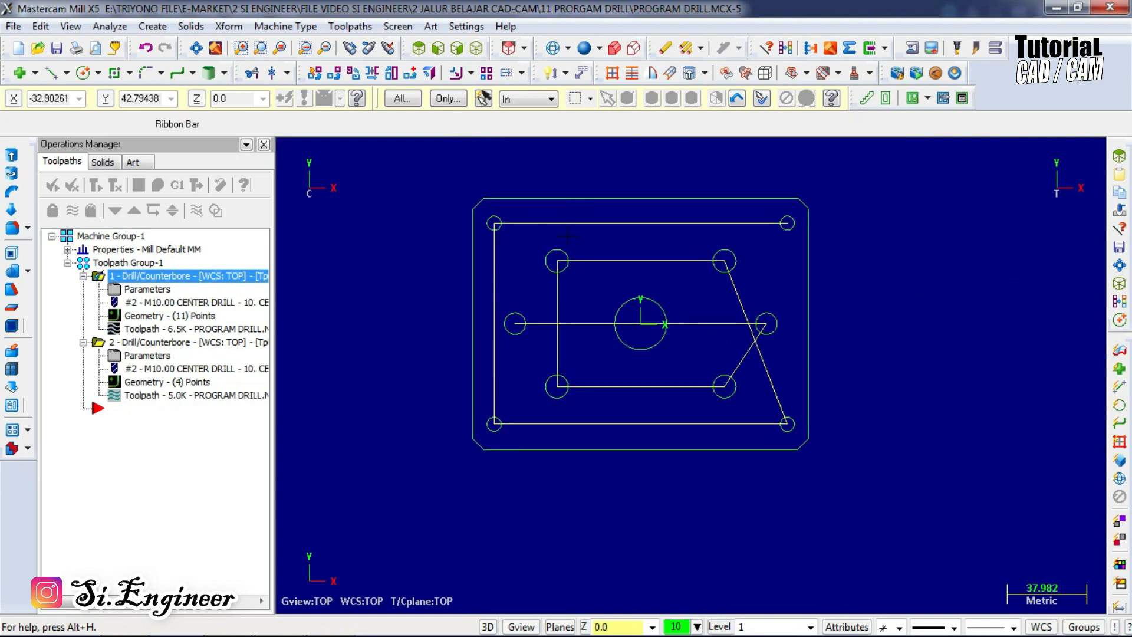
double_click(160, 317)
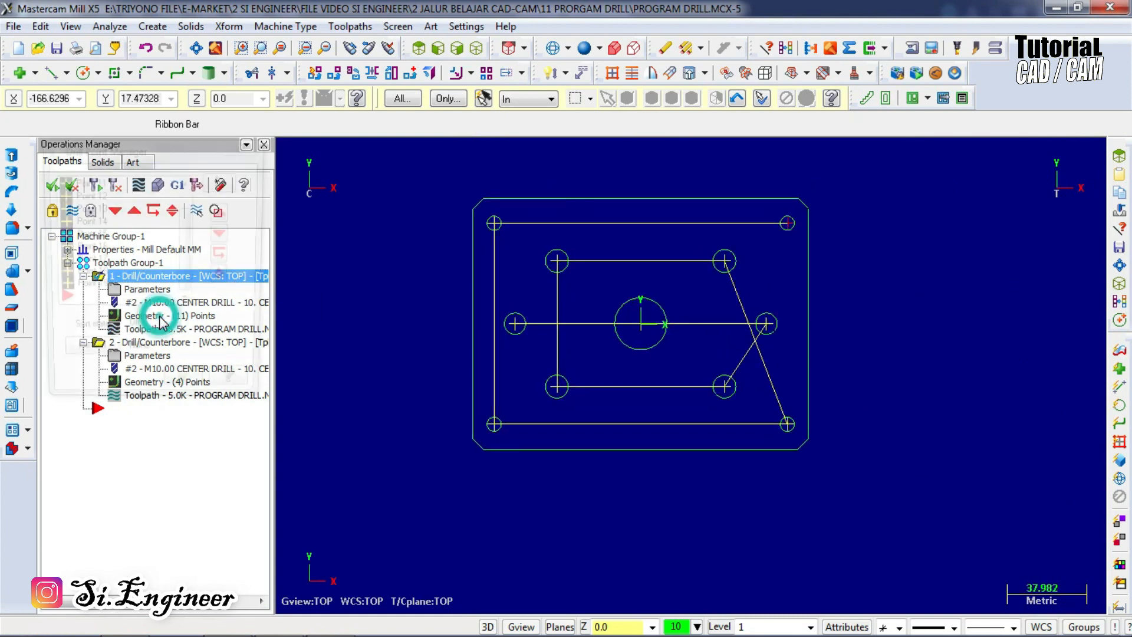
right_click(133, 288)
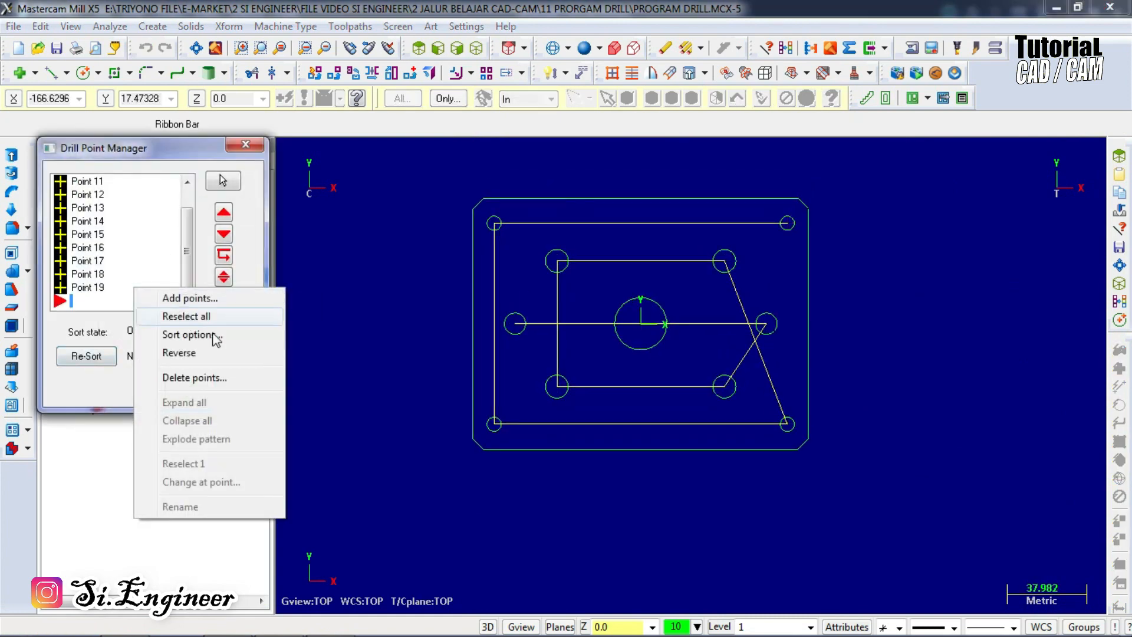
click(195, 334)
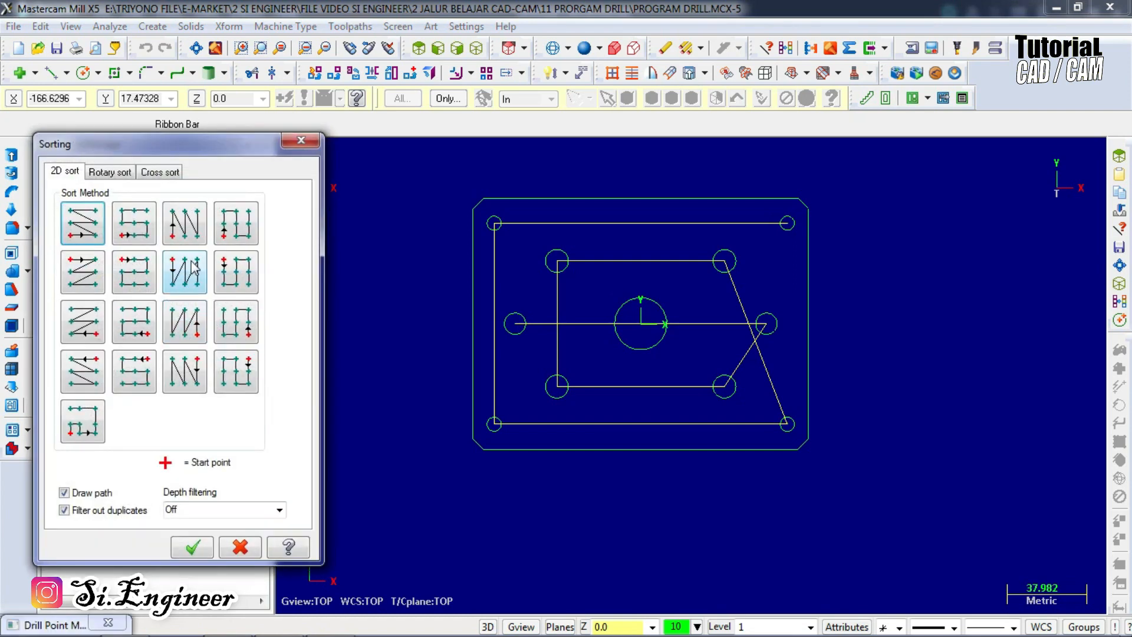
Compare the available sort methods for 2D, rotary and cross sorting of the drill points.
click(109, 172)
click(160, 172)
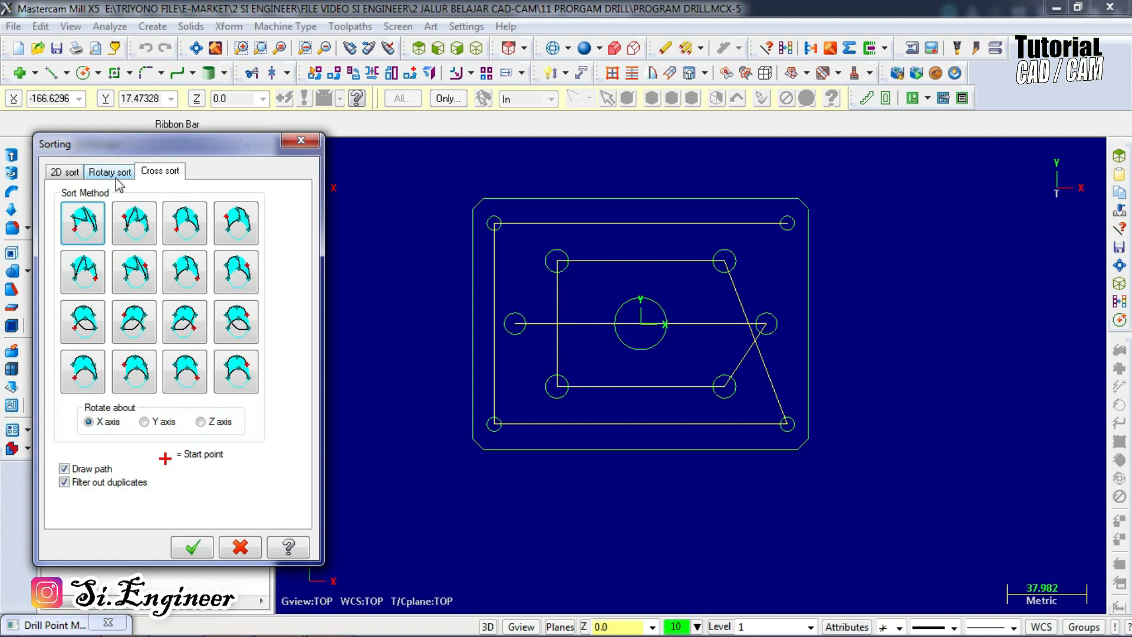
click(79, 176)
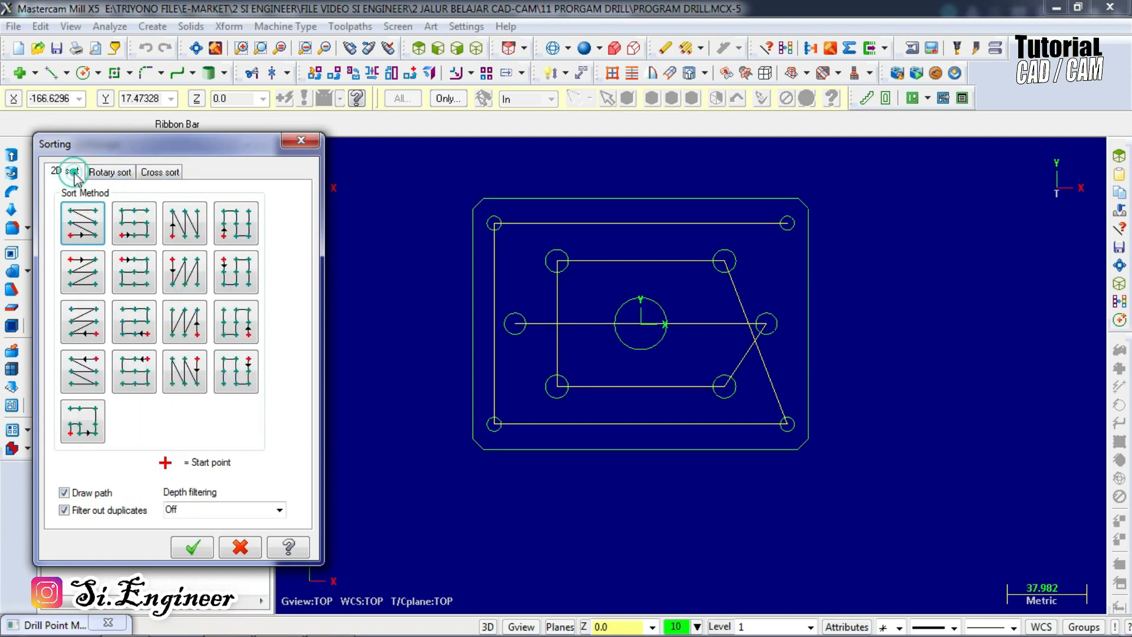
click(110, 175)
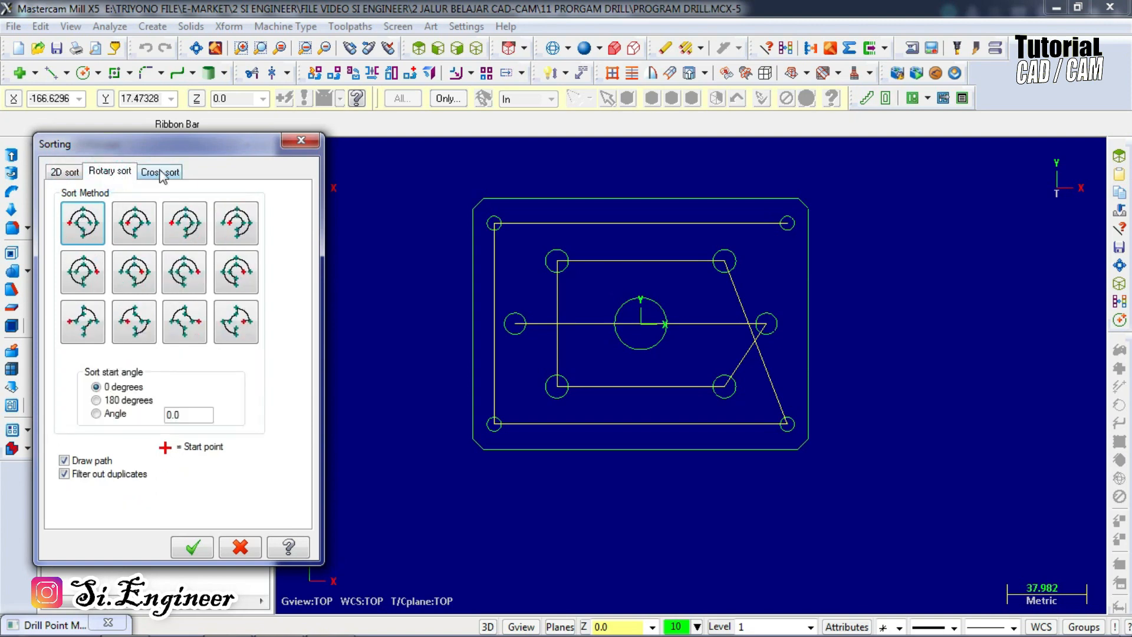
click(161, 175)
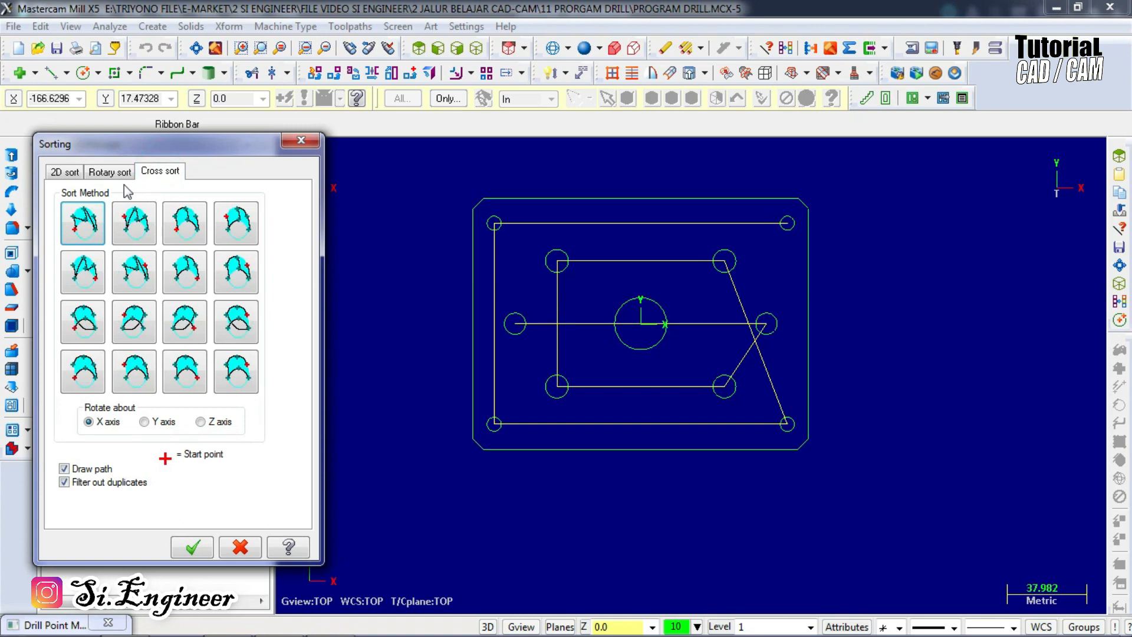
click(69, 174)
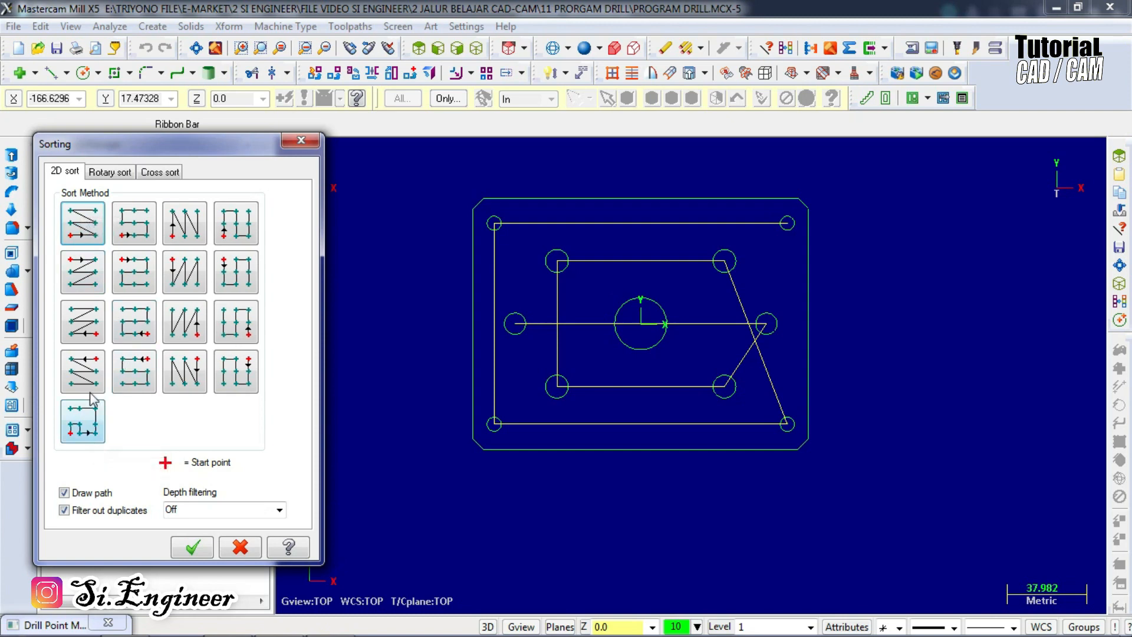
click(110, 172)
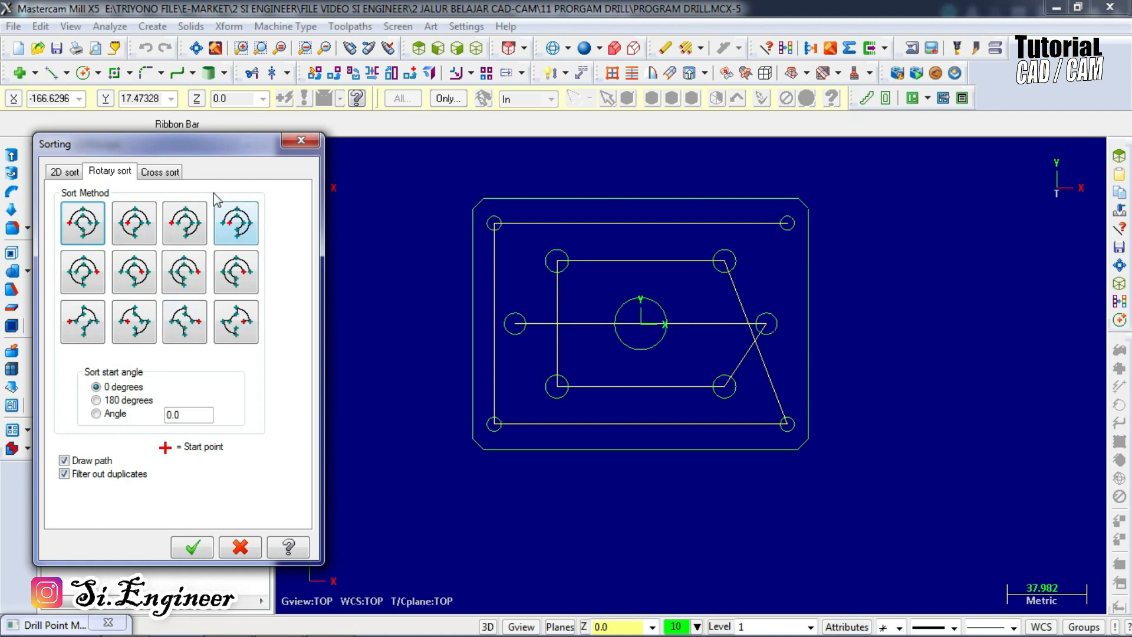
Sort the drill points with the 2D Point to Point method starting at the plate's lower-left corner hole, and regenerate the toolpath.
click(56, 172)
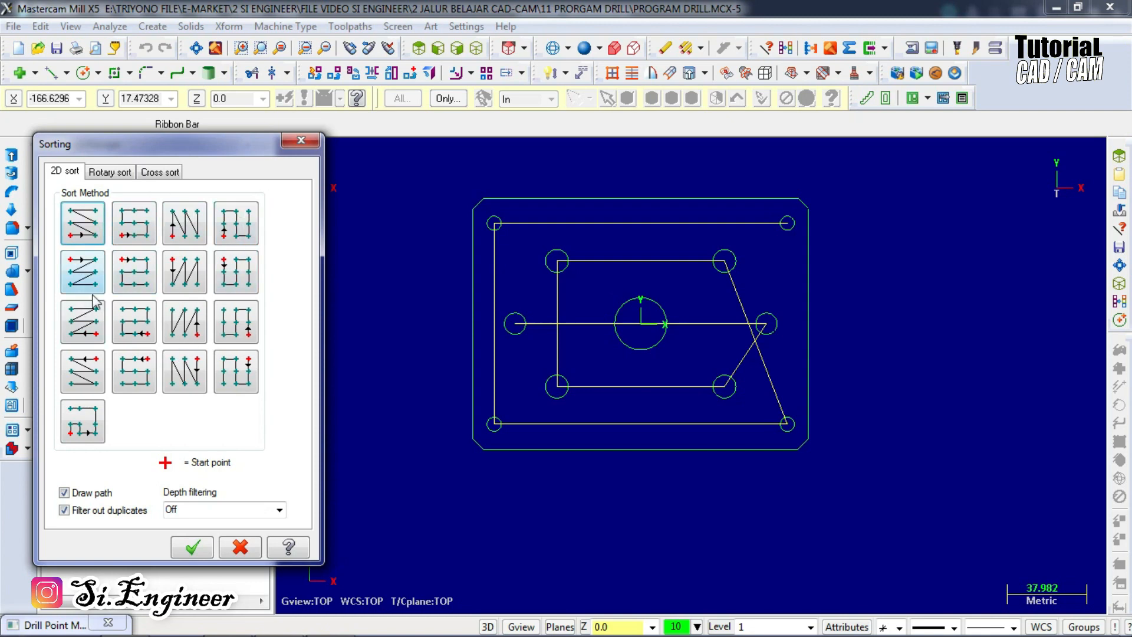
click(88, 420)
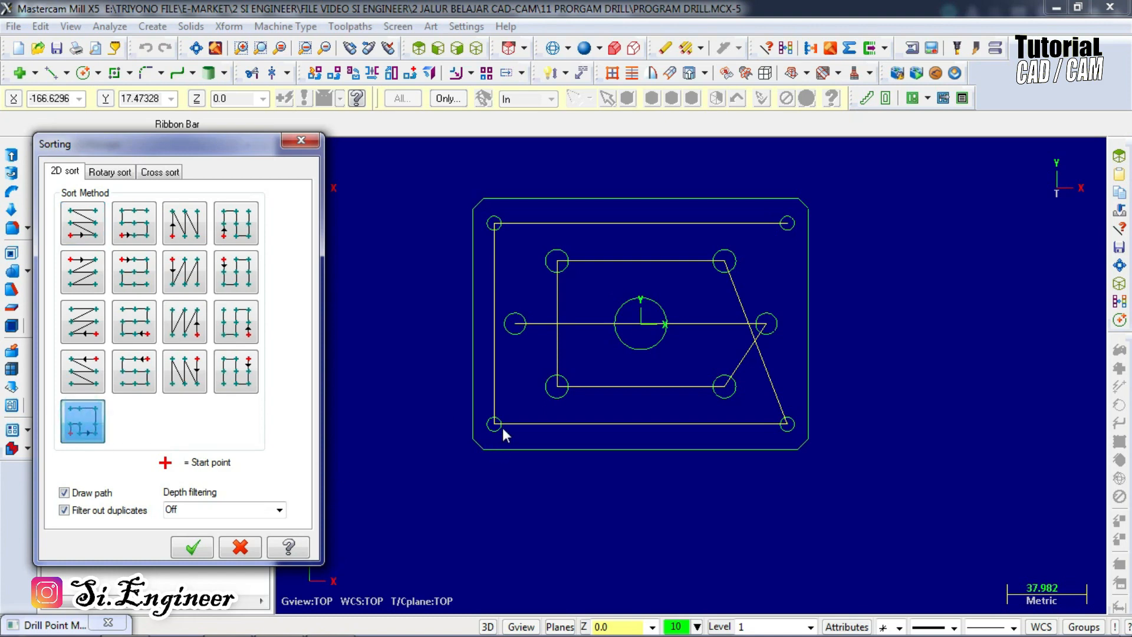
click(209, 547)
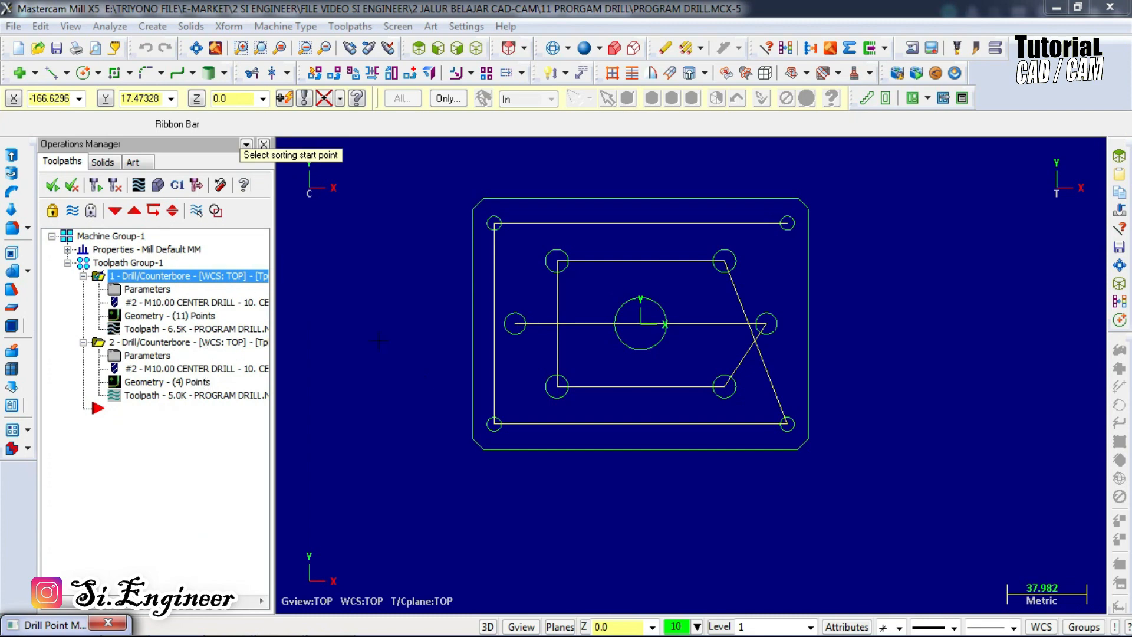
click(495, 424)
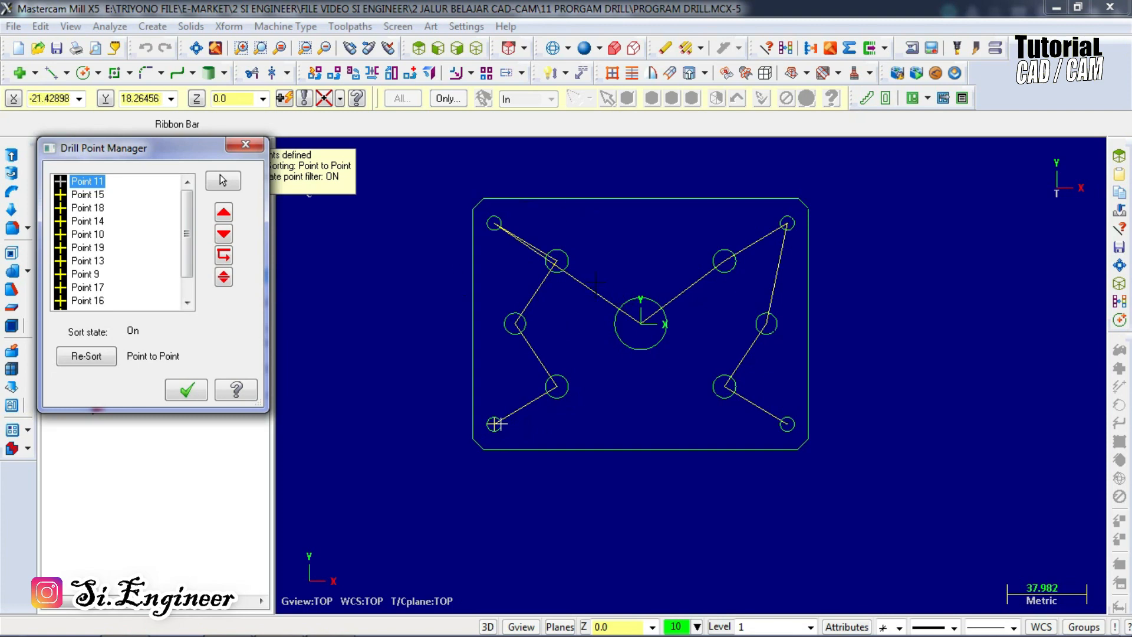
click(179, 389)
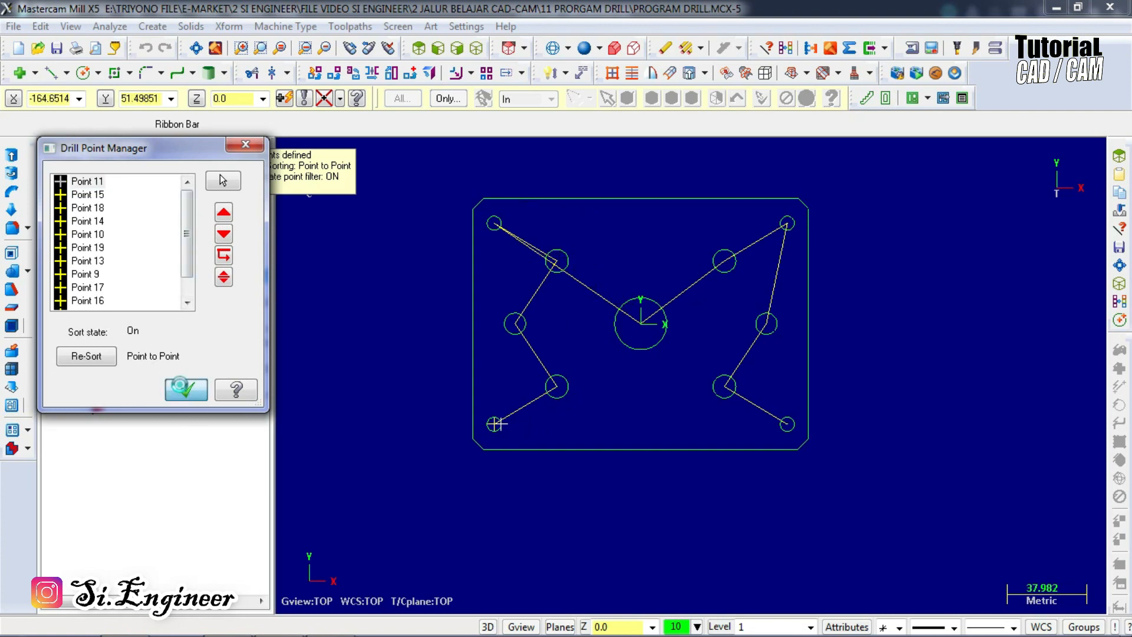
click(96, 188)
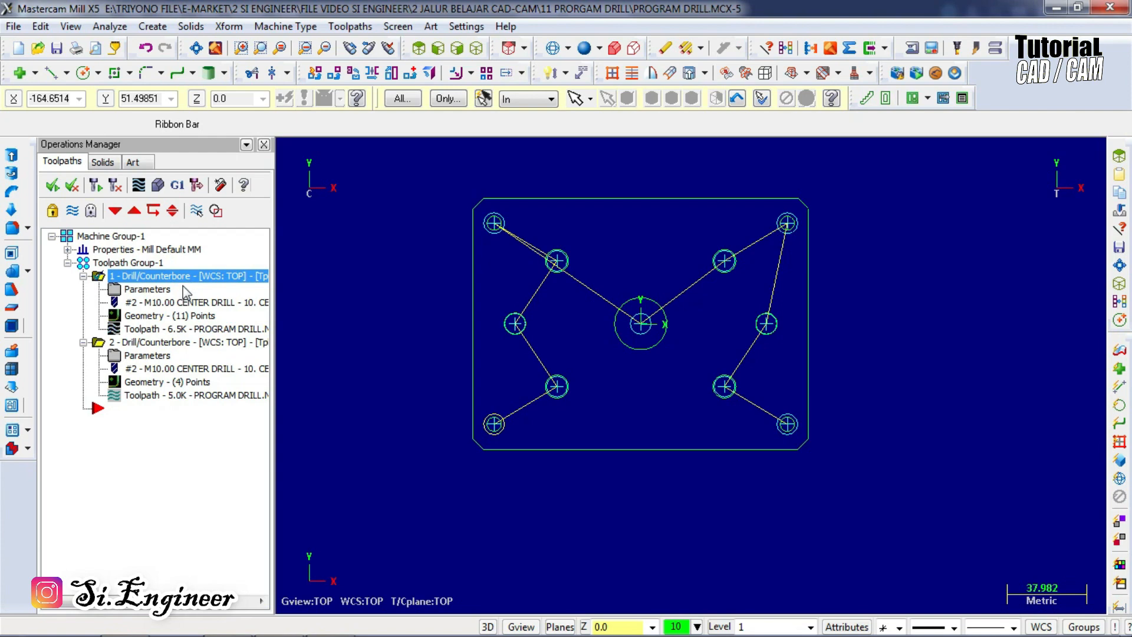
Check the sorted drill points without changing them, and paste a copy of the first Drill/Counterbore operation into the toolpath group.
click(154, 320)
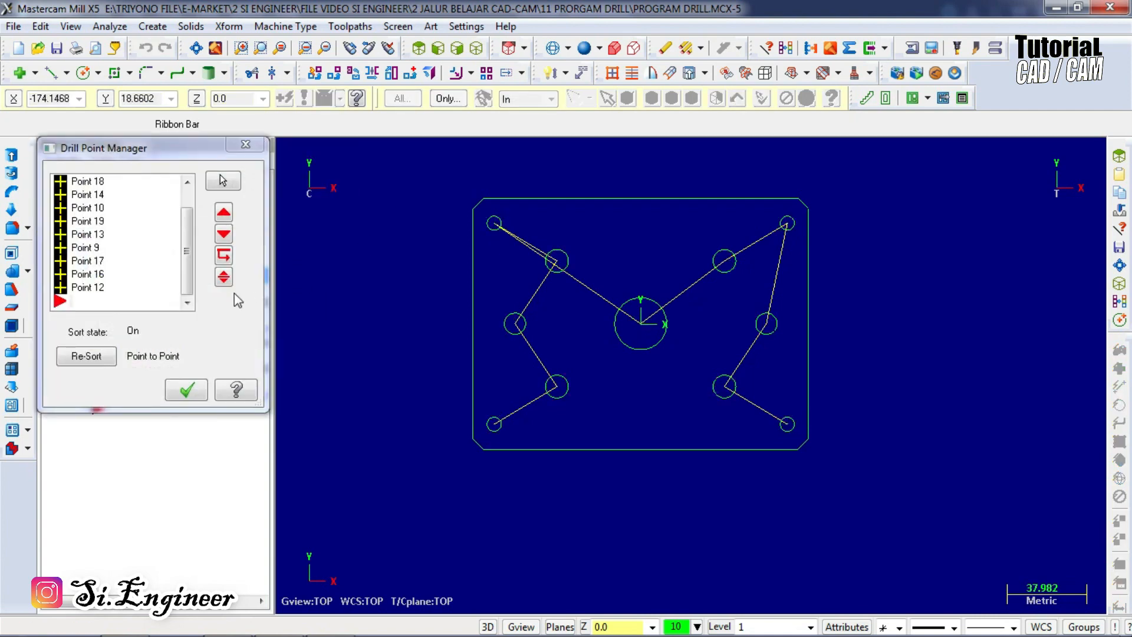
click(249, 145)
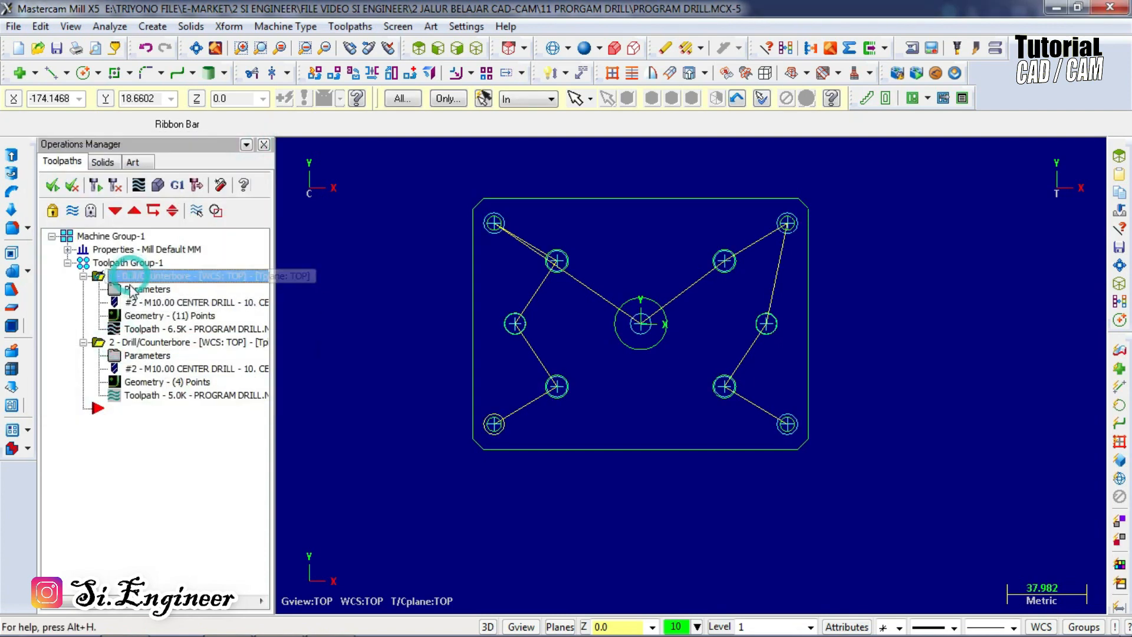
key(ctrl+v)
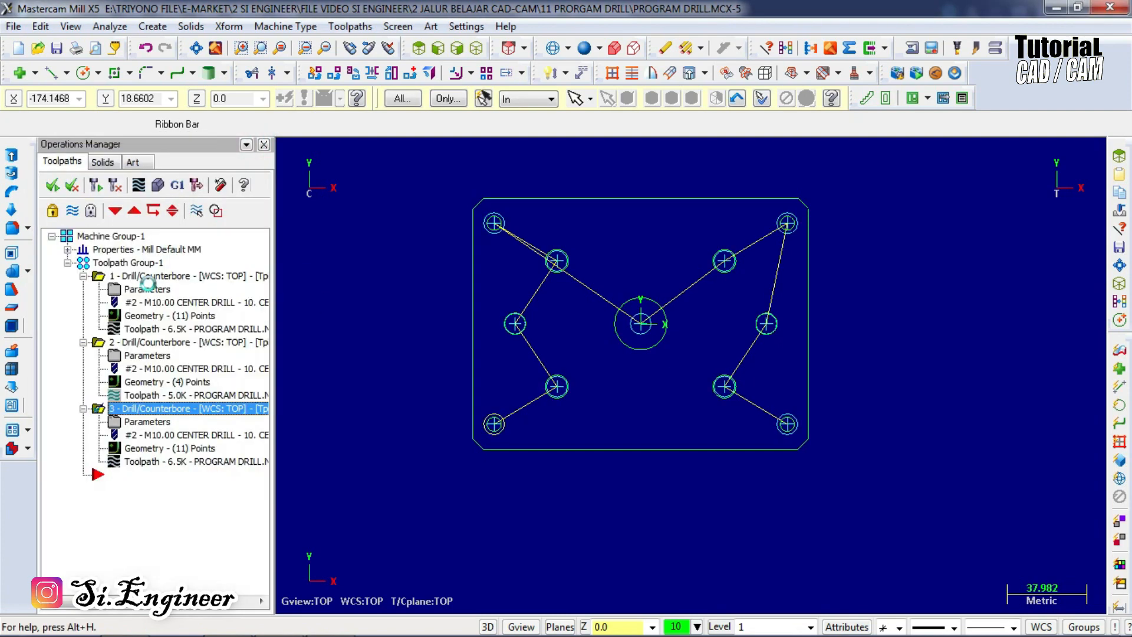
Move the pasted operation copy directly below the first Drill/Counterbore operation and check its drill point list without changing it.
click(138, 410)
drag(140, 402, 140, 277)
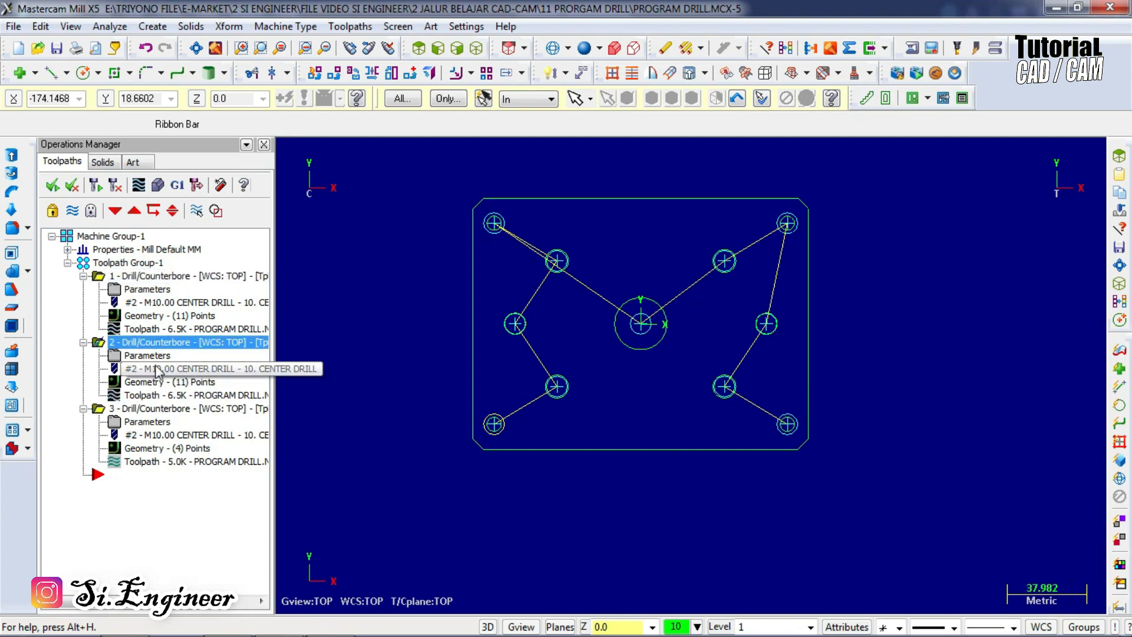
click(152, 383)
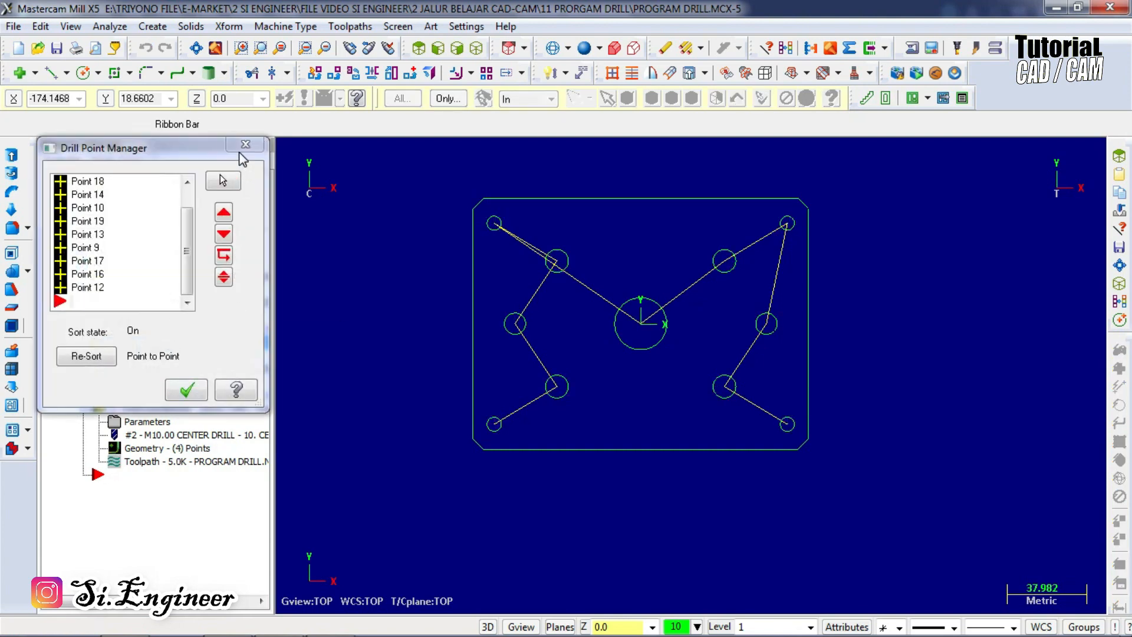
click(243, 144)
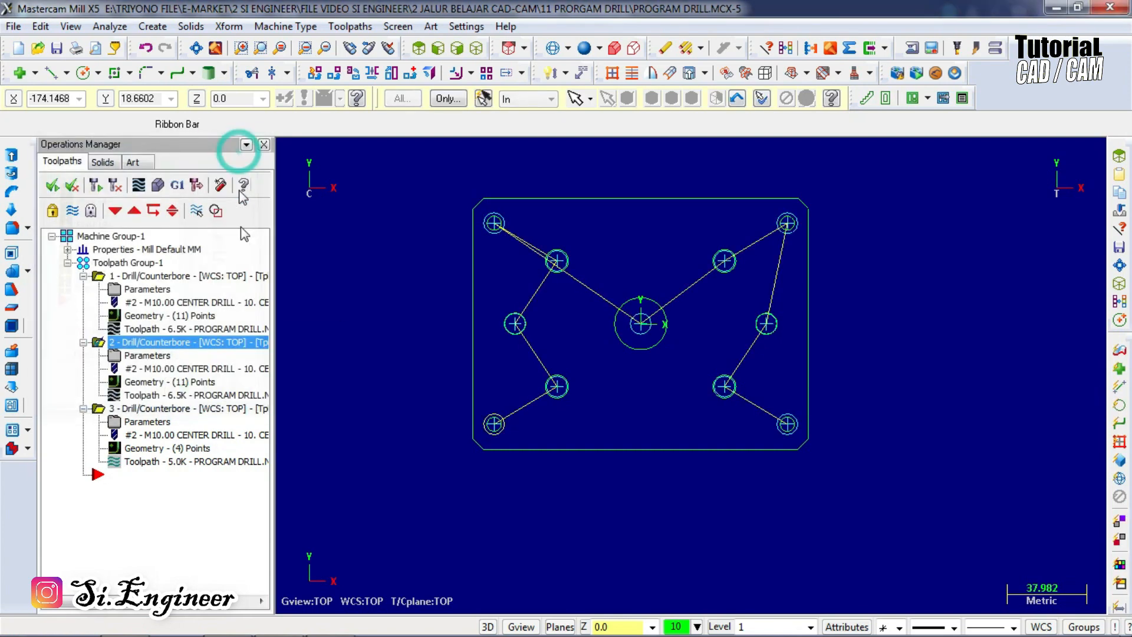
Sort the copied operation's drill points with the 2D method Y ZIG+ X+ and regenerate its toolpath.
click(167, 387)
right_click(149, 265)
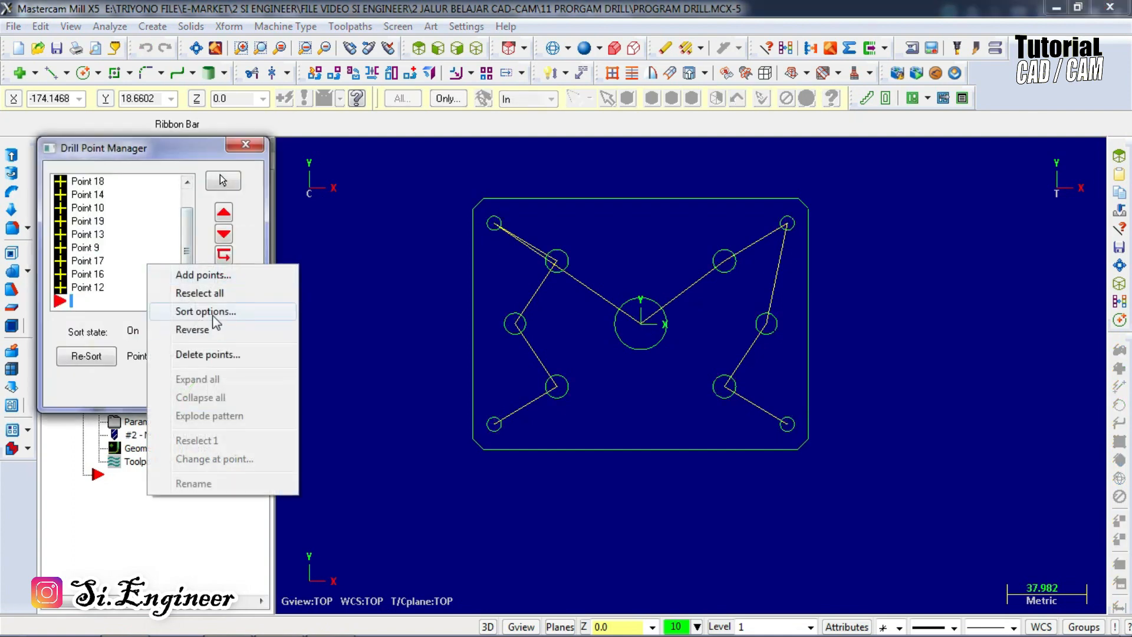
click(214, 317)
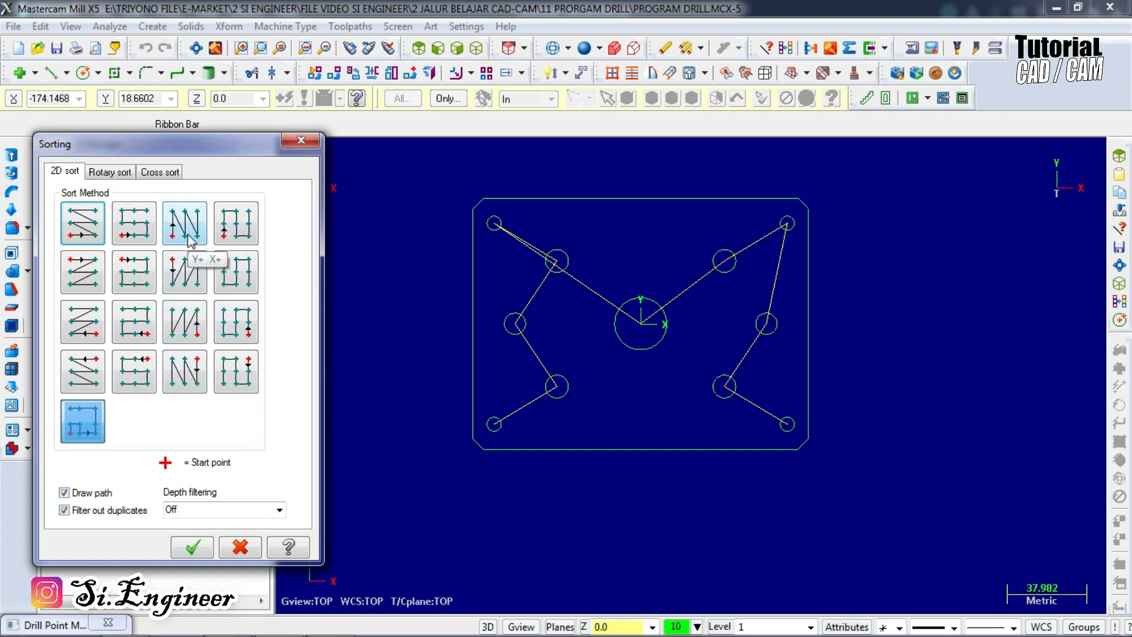
click(236, 222)
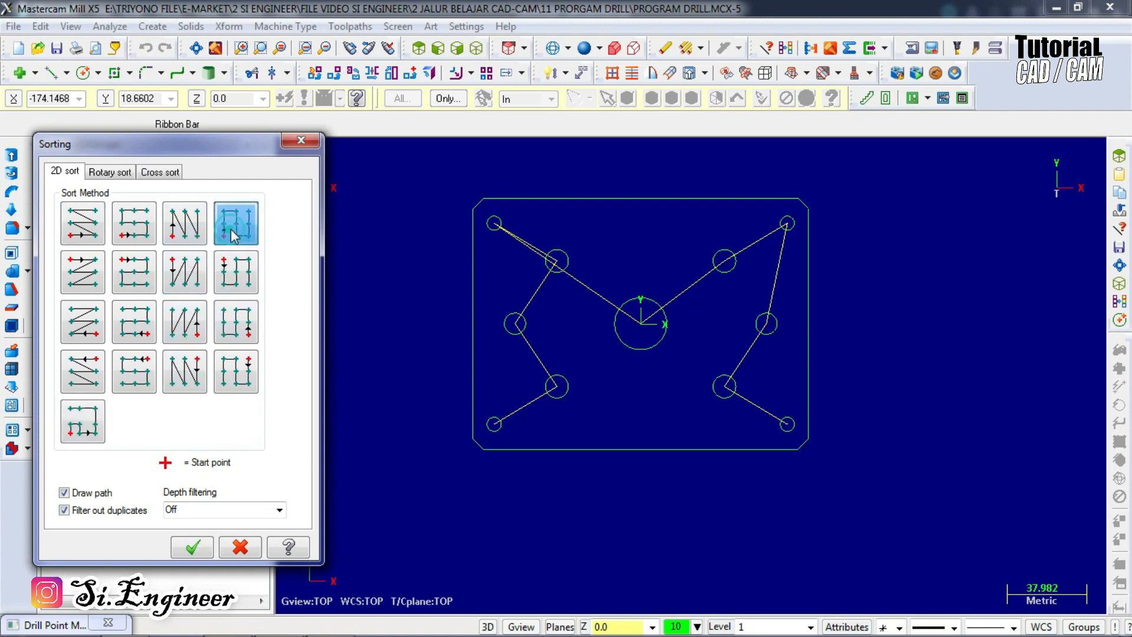
click(192, 547)
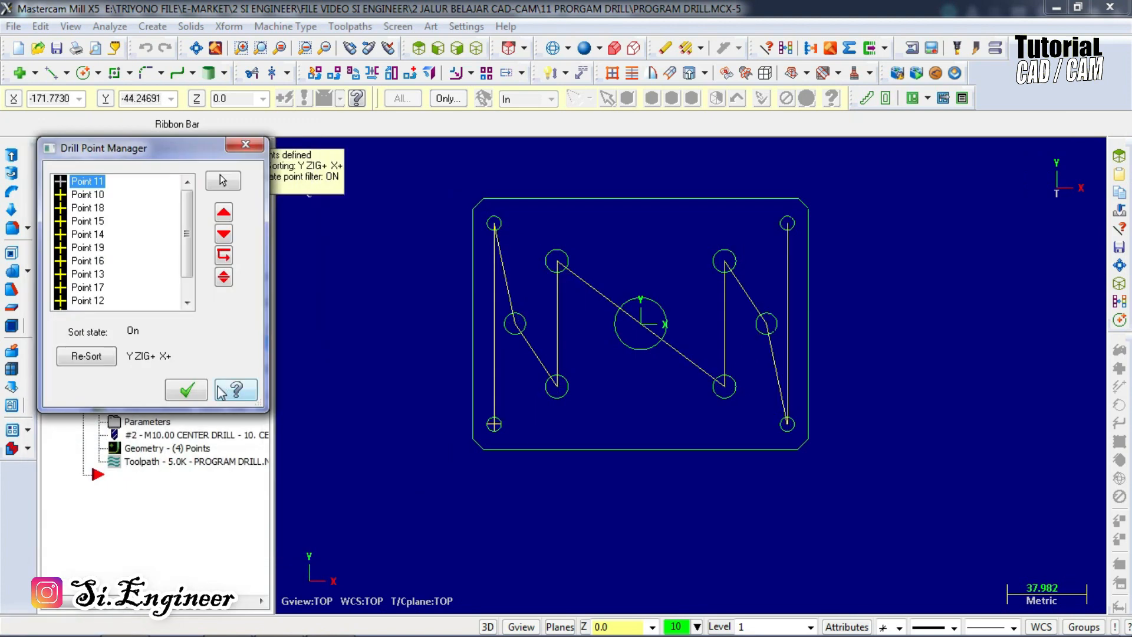
click(187, 389)
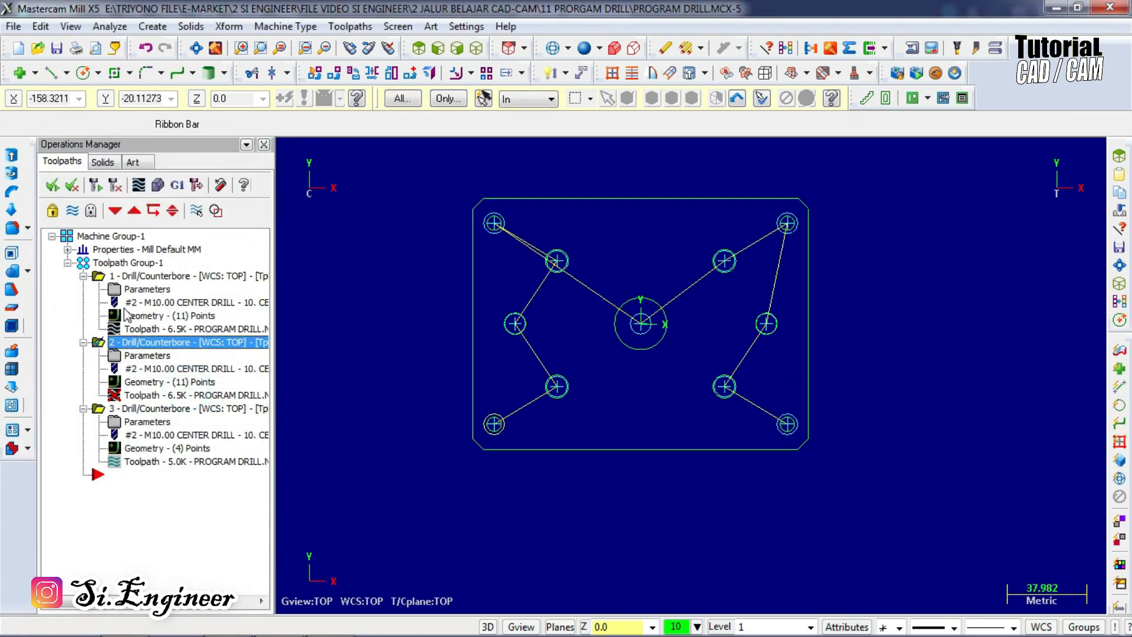
click(96, 185)
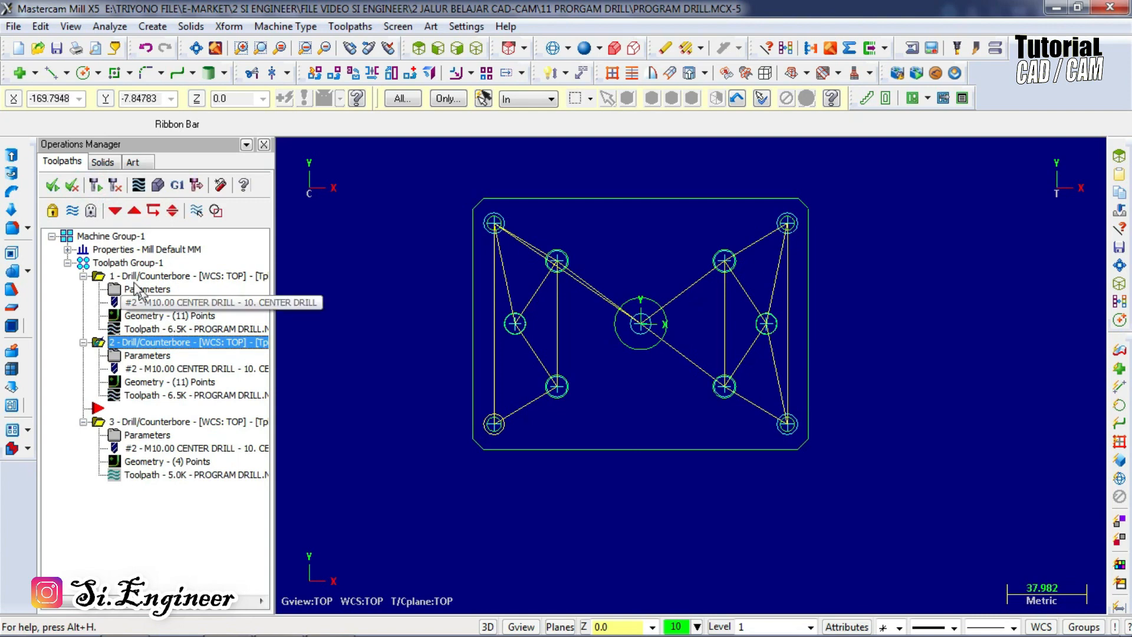
Hide the first operation's toolpath and delete the copied Drill/Counterbore operation below it.
click(159, 276)
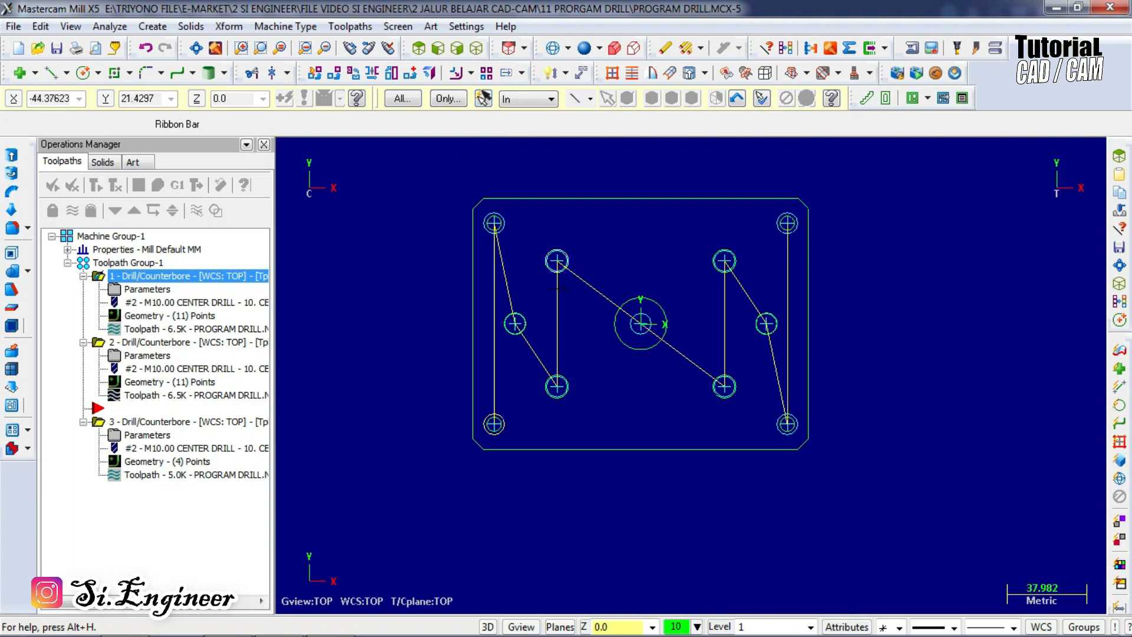
scroll(590, 323, down, 2)
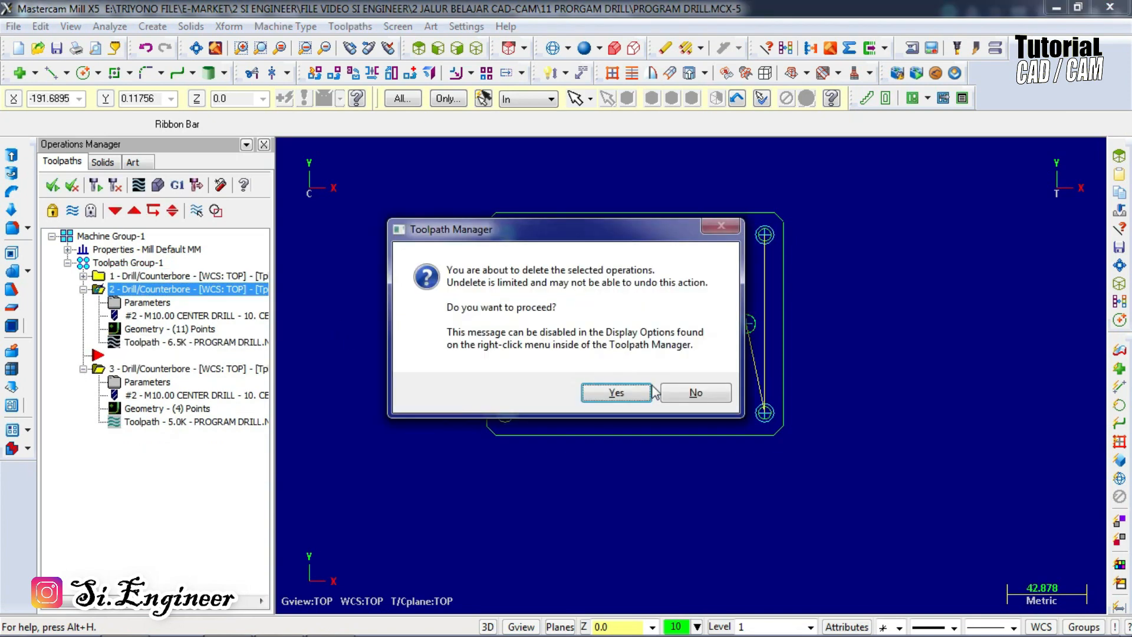
click(616, 393)
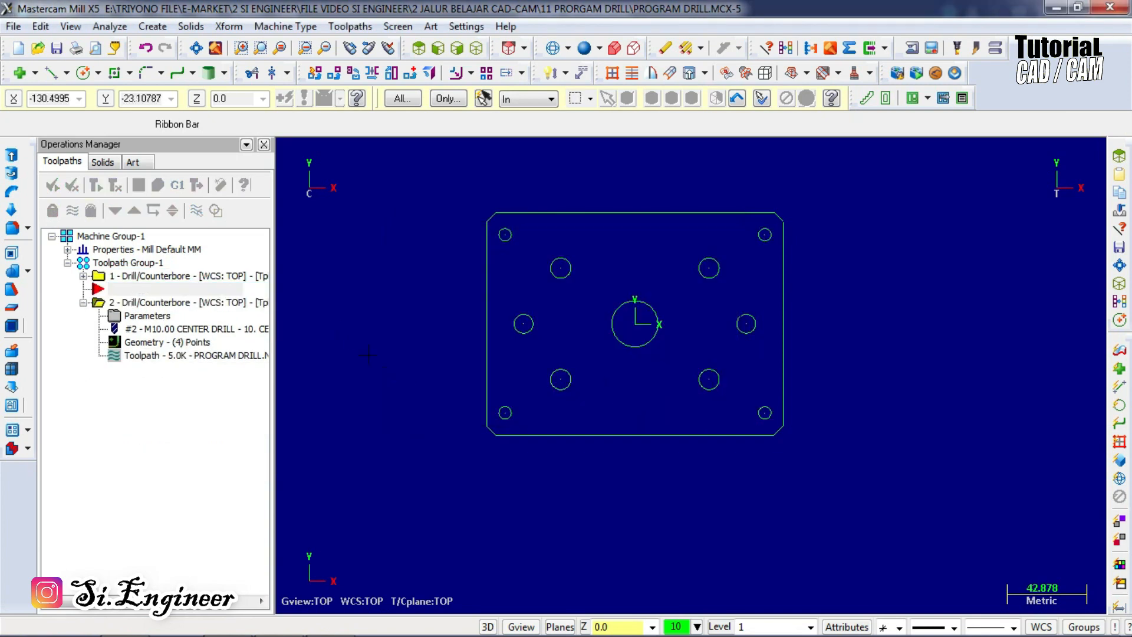
Set the first operation's drill cycle to Drill/Counterbore in its cut parameters and regenerate the toolpath.
click(152, 279)
click(83, 276)
click(131, 289)
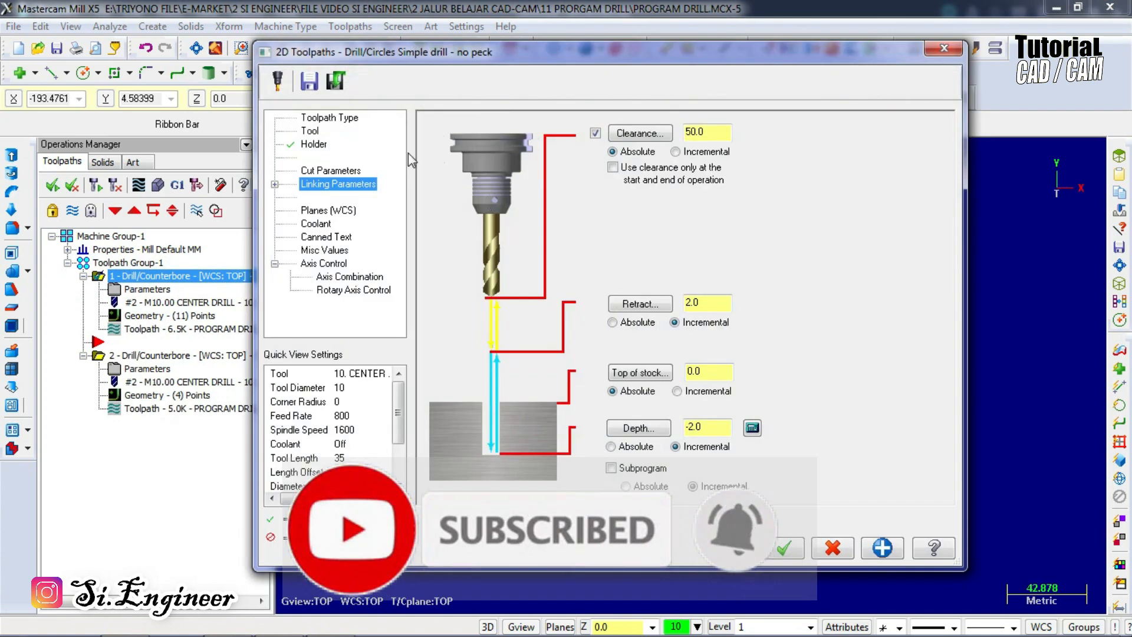
click(330, 171)
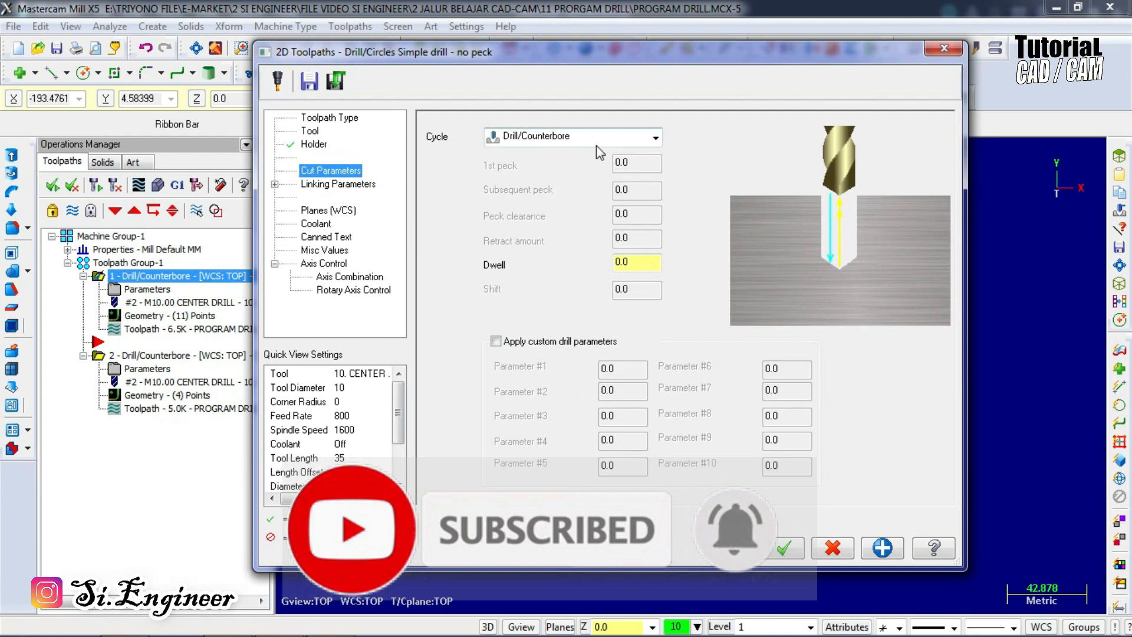
click(654, 138)
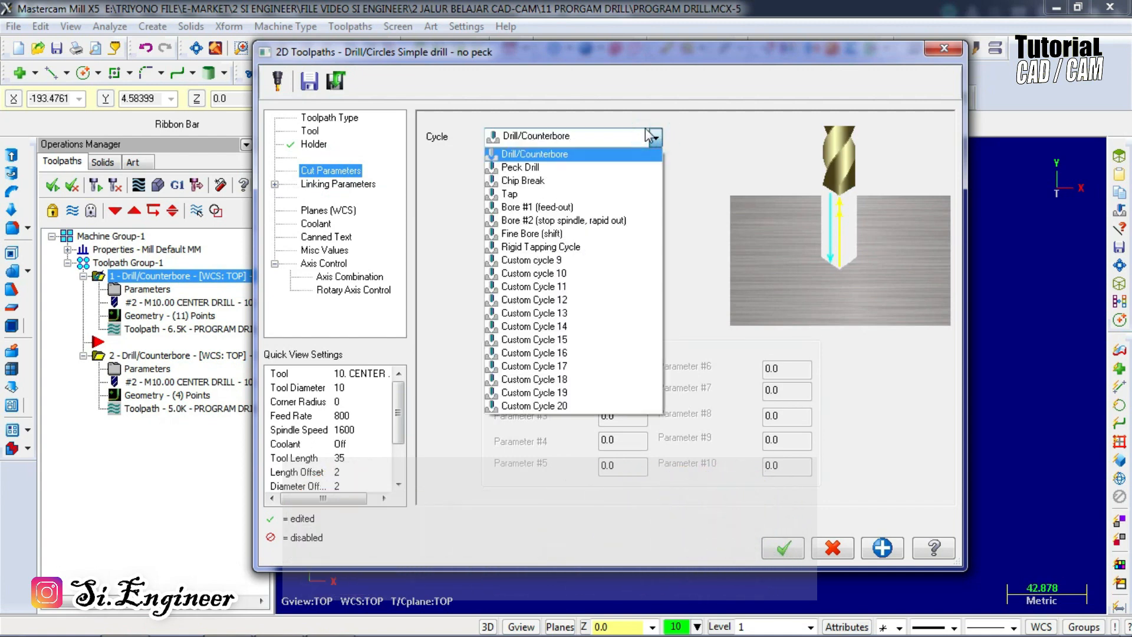
click(548, 154)
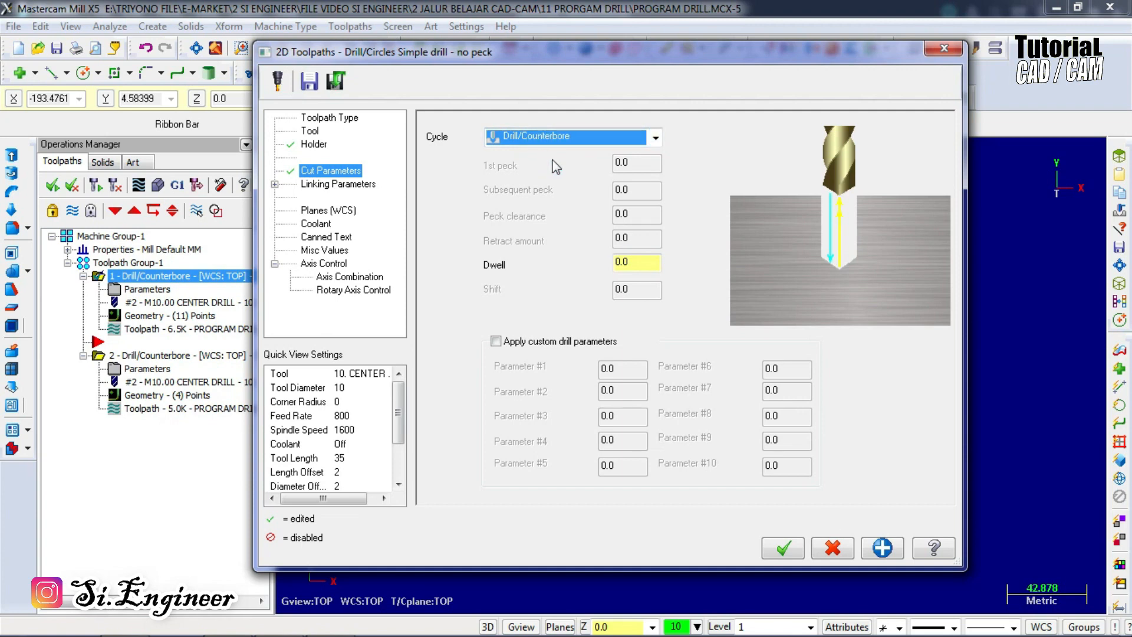
click(783, 548)
click(116, 185)
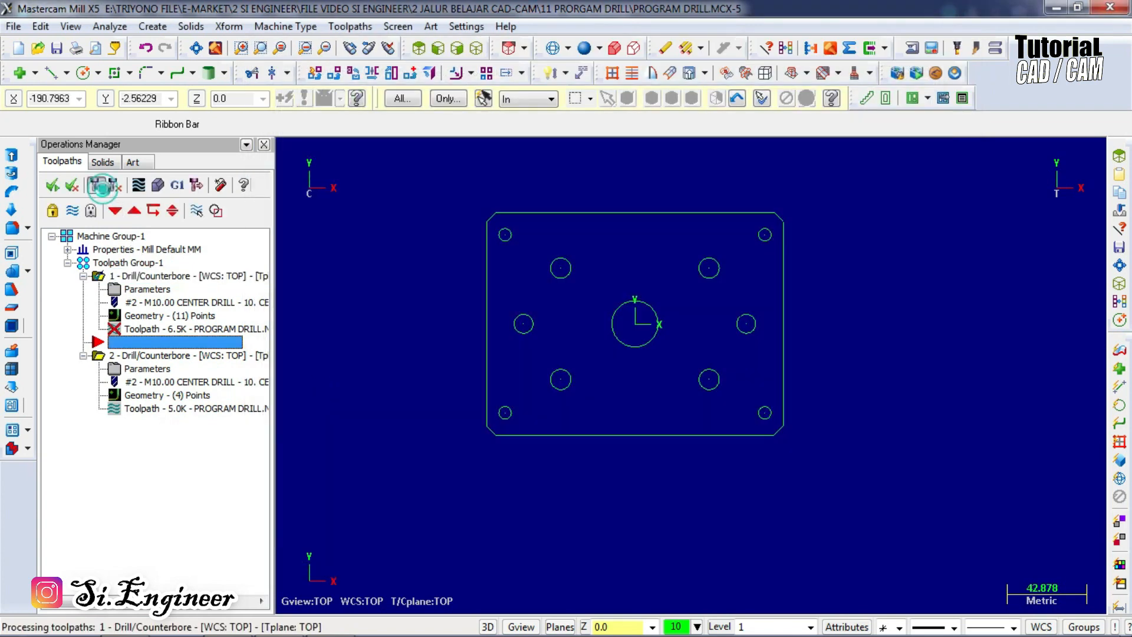
click(177, 185)
click(145, 442)
click(550, 367)
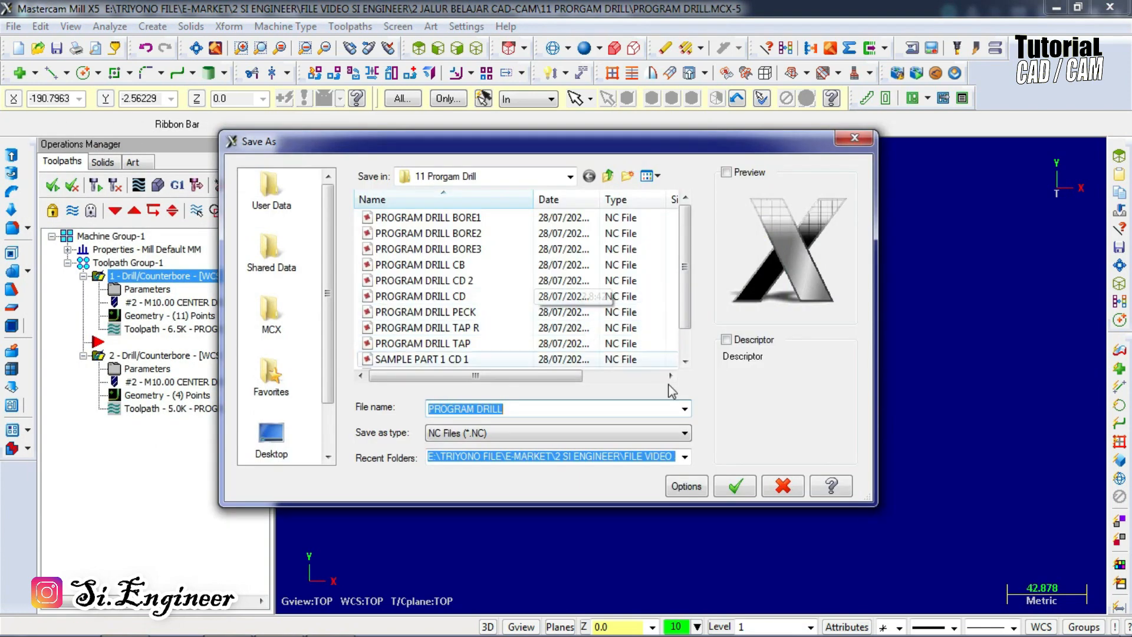
click(853, 143)
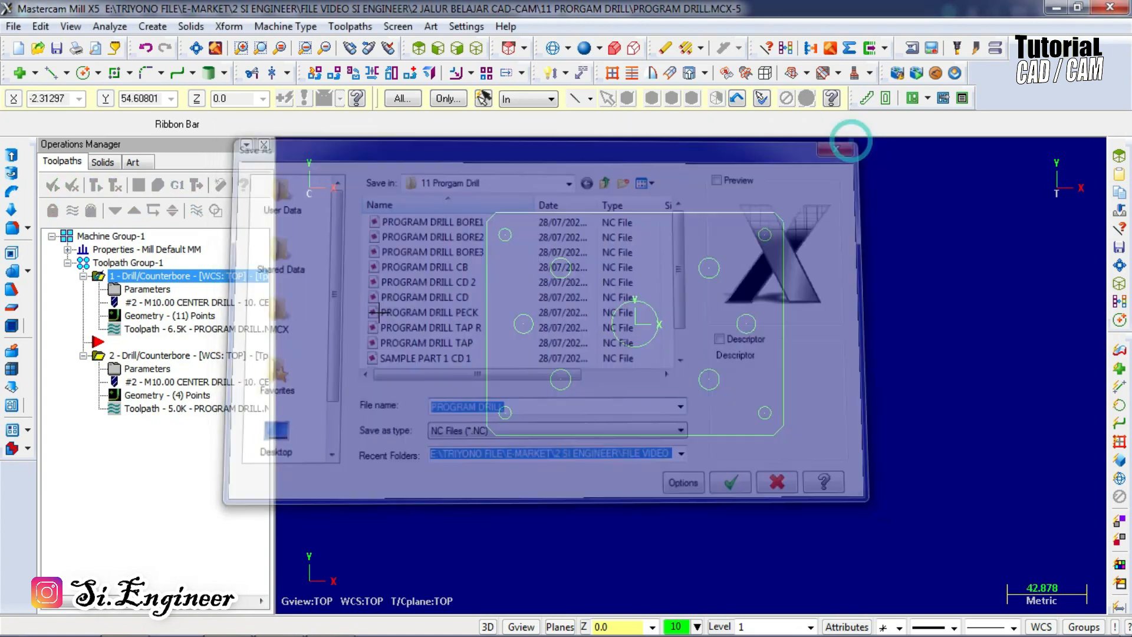
Post only the first operation to the existing NC file PROGRAM DRILL CD, overwriting it.
click(177, 185)
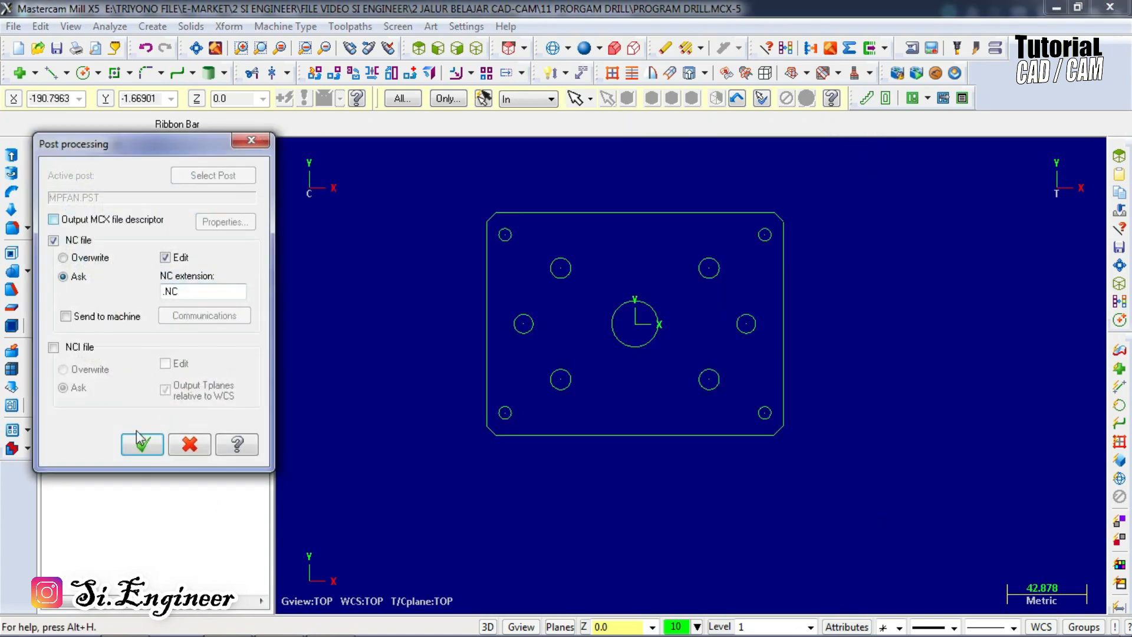
click(141, 435)
click(623, 366)
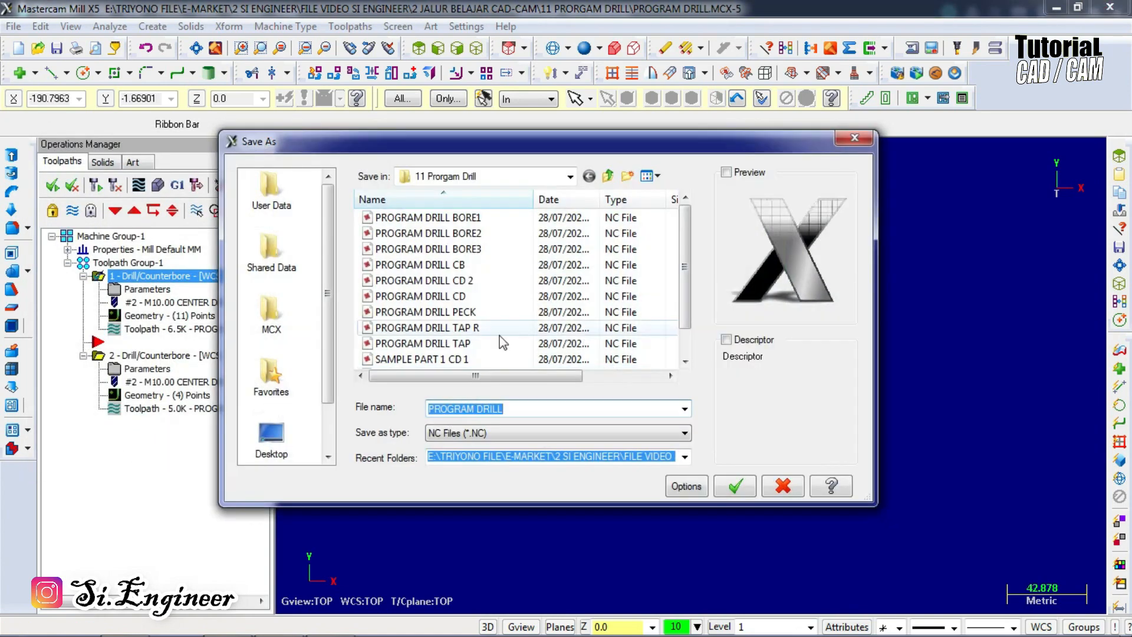
click(455, 296)
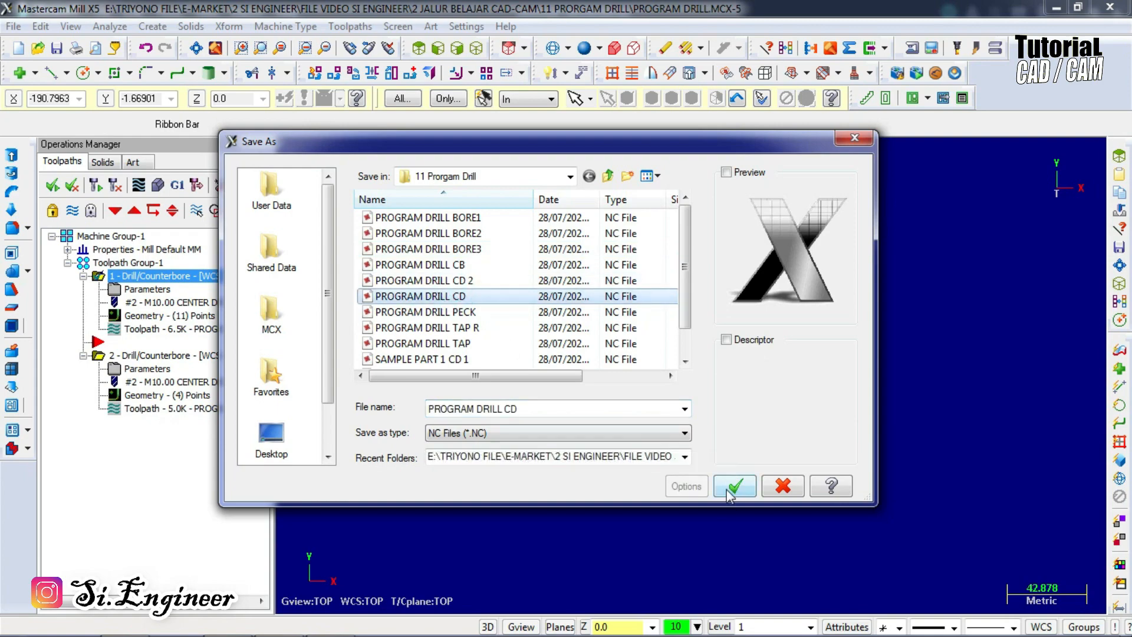
click(734, 486)
click(595, 334)
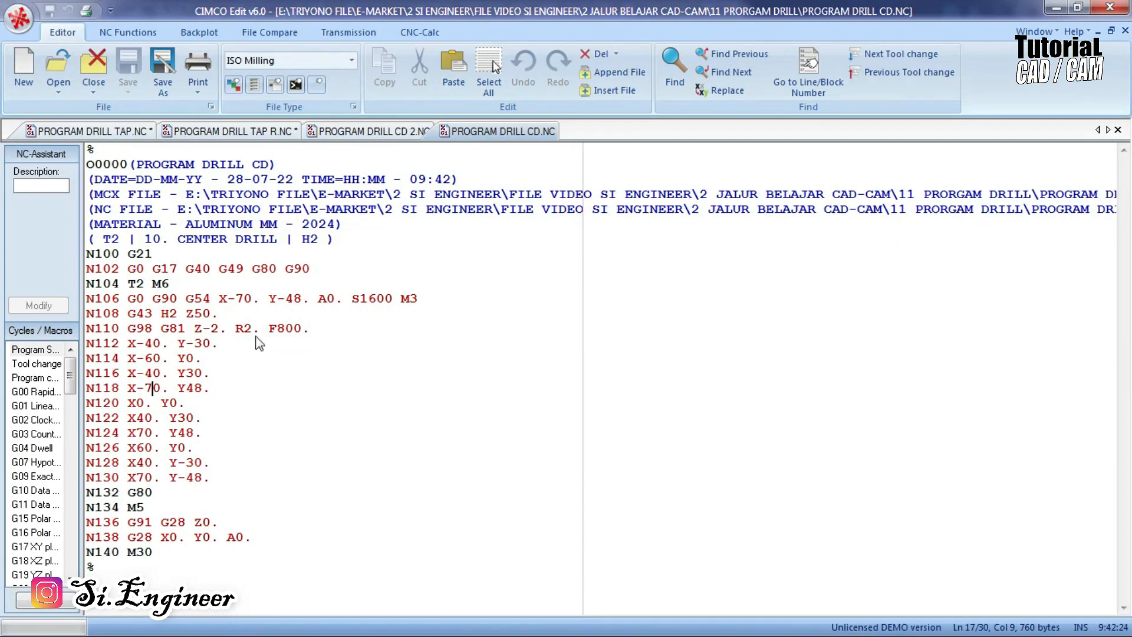
Examine the G81 drilling cycle line in the posted NC code, and return to Mastercam.
click(180, 330)
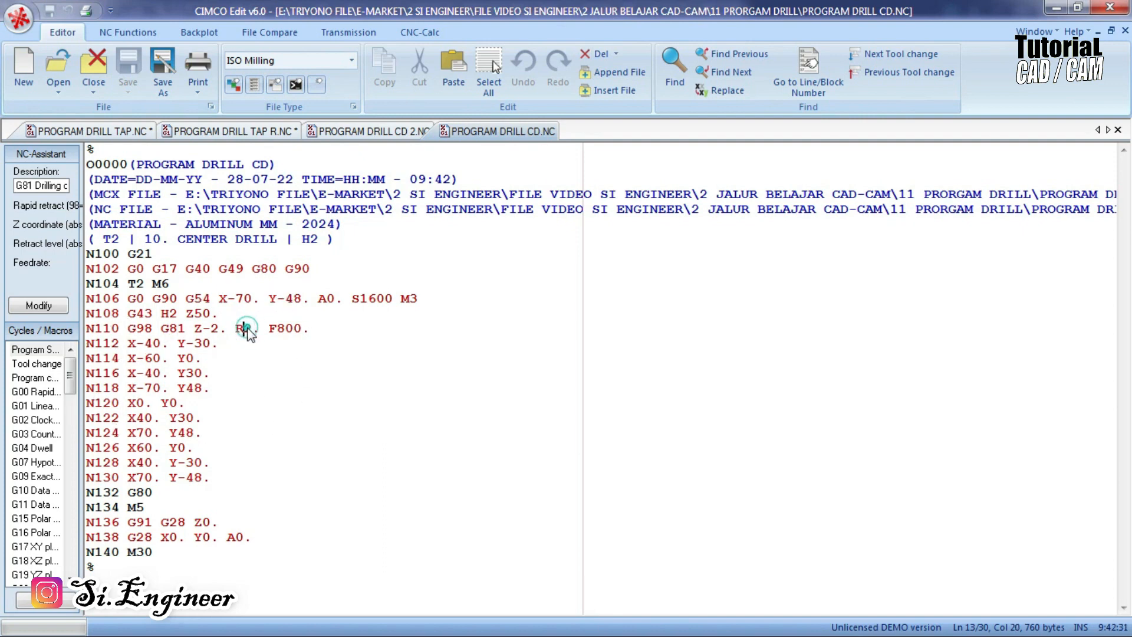
text(.)
click(418, 132)
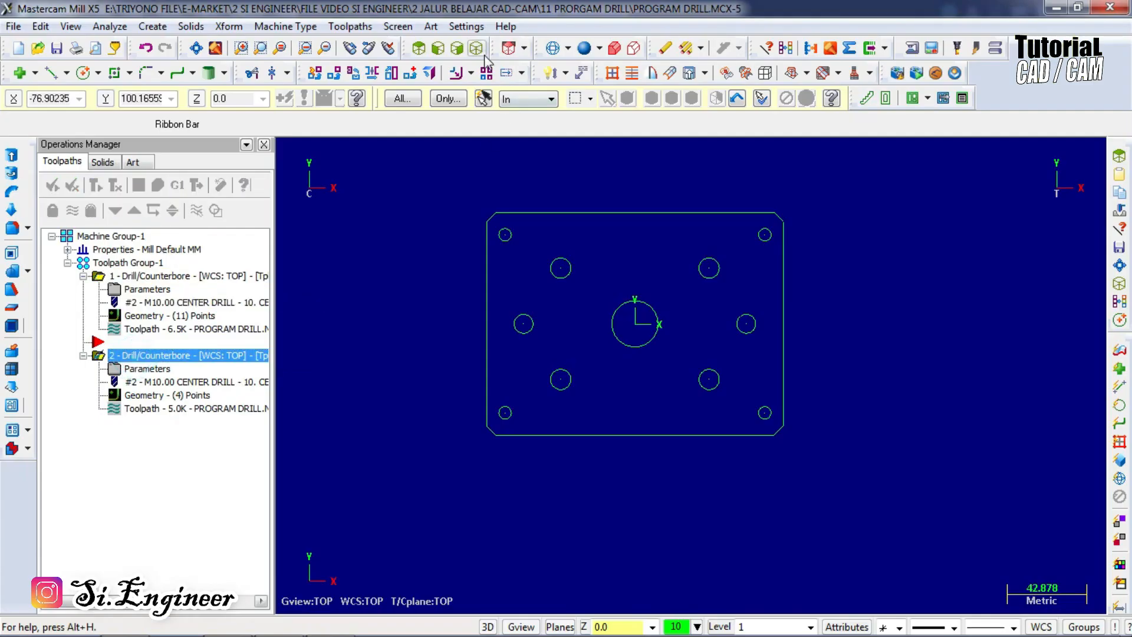
Show the second operation's toolpath in isometric view, paste a copy of that operation, and place the insertion point after the copy.
click(477, 48)
click(177, 354)
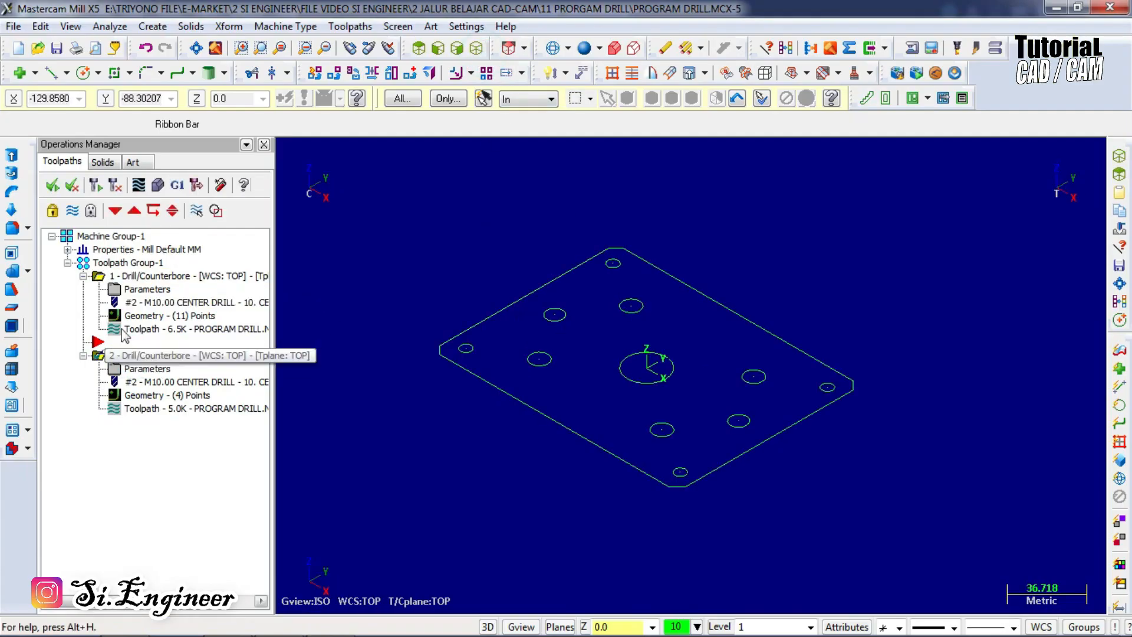
click(73, 210)
click(73, 209)
click(72, 210)
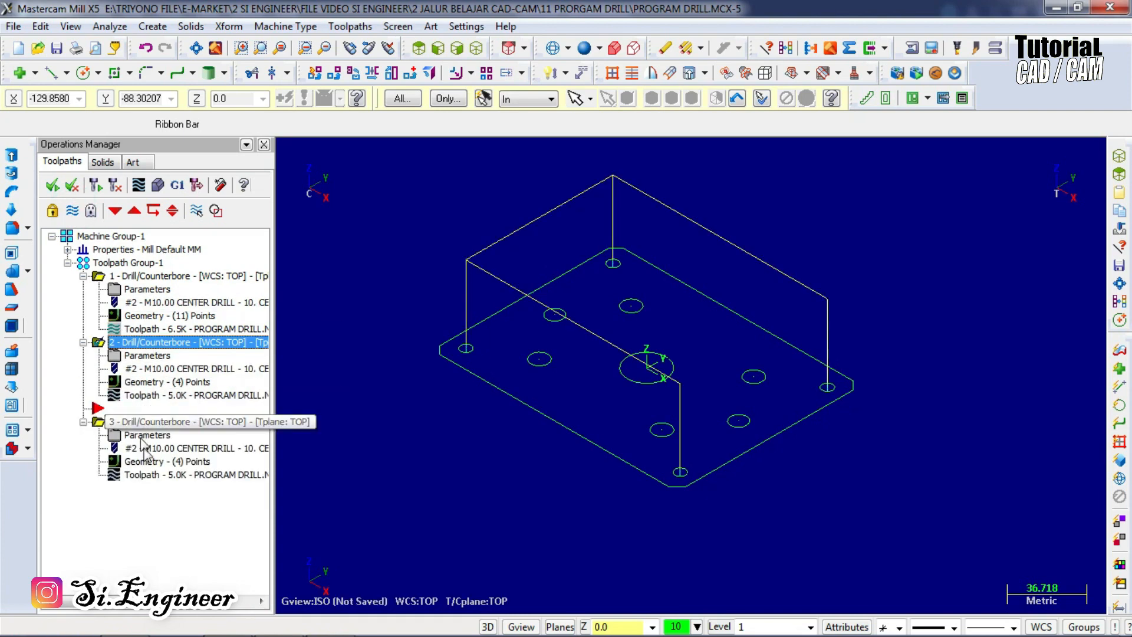
drag(123, 419, 119, 408)
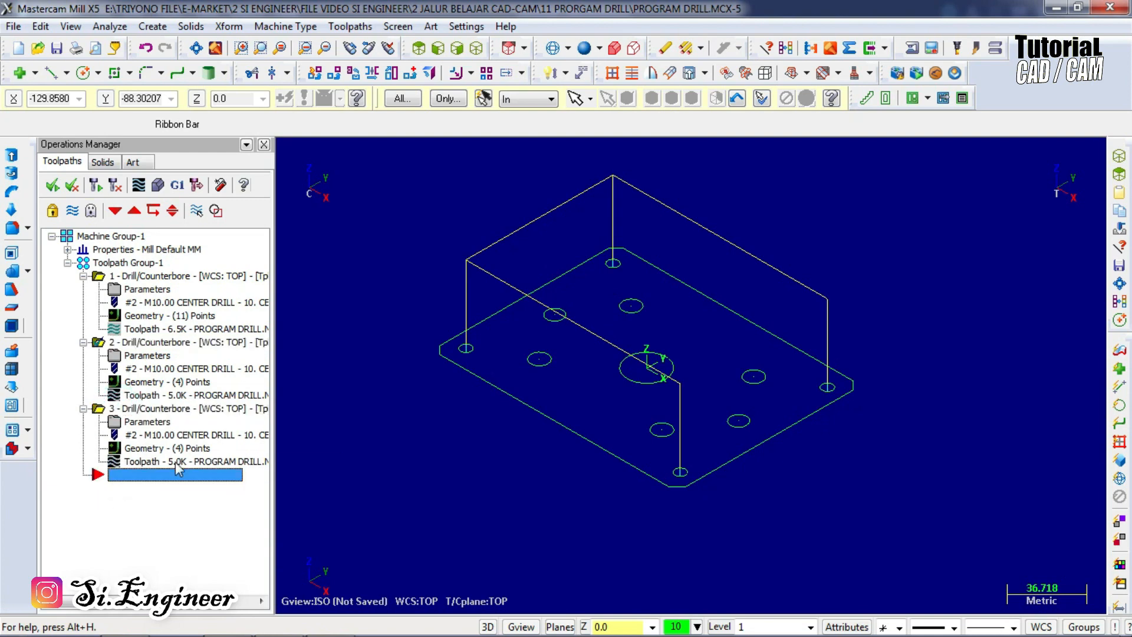
Reselect all of the third operation's drill points using an arc mask on the 11 mm holes across the plate, and regenerate its toolpath.
click(164, 451)
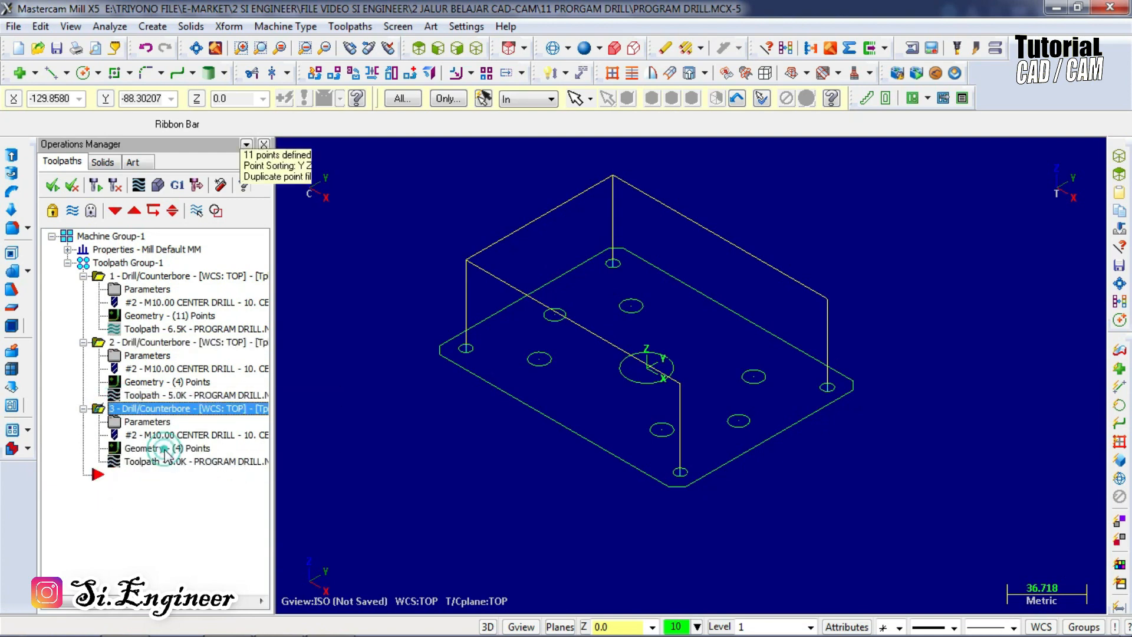
right_click(149, 265)
click(216, 293)
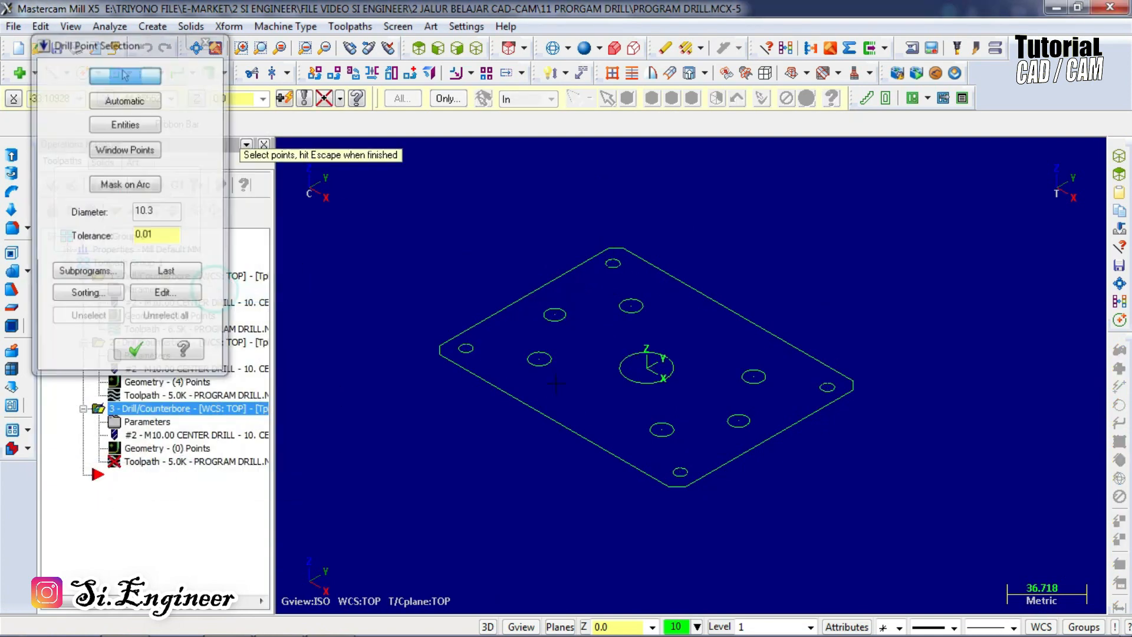
click(125, 185)
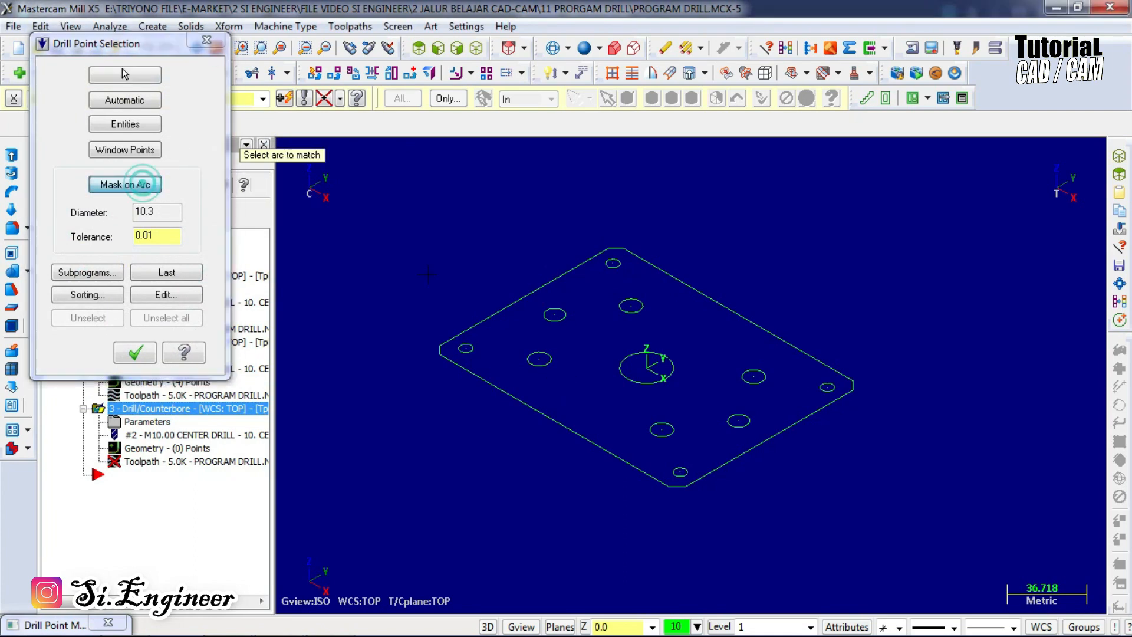
click(551, 359)
drag(478, 203, 839, 485)
click(807, 98)
click(135, 353)
click(187, 388)
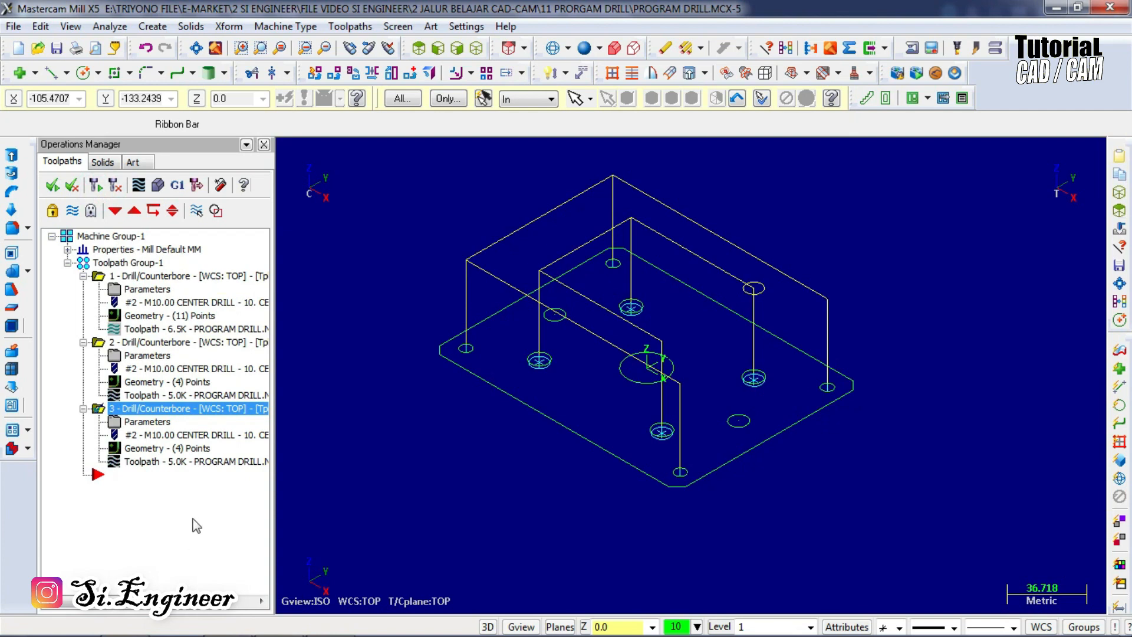
Paste another copy of the drilling operation as the fourth operation, and clear all of its drill points for reselection.
key(ctrl+v)
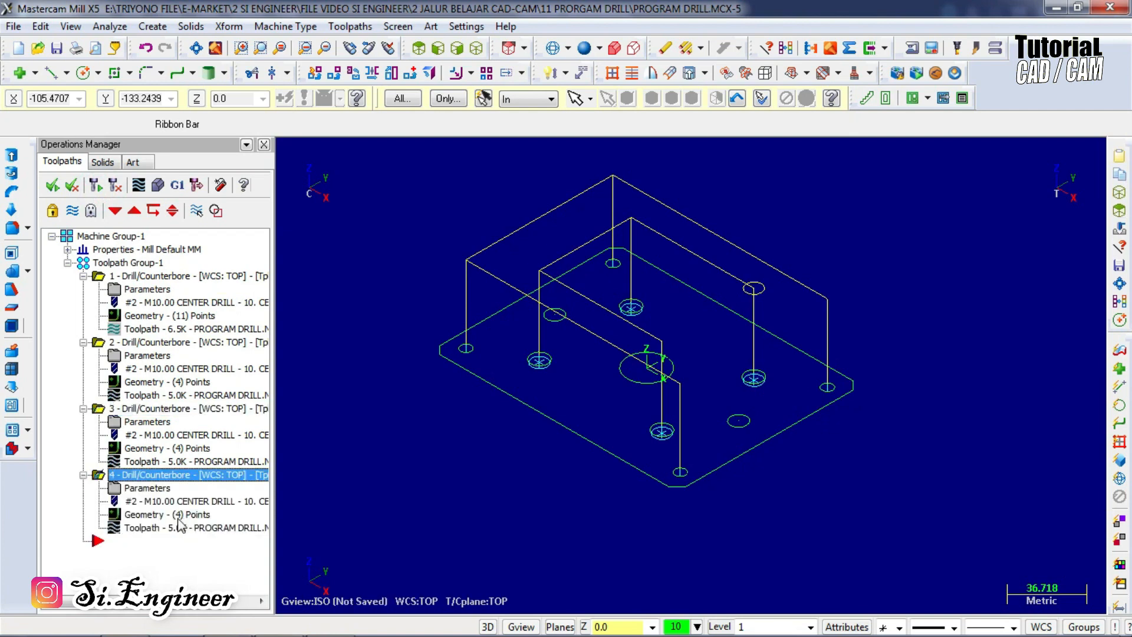
click(177, 517)
right_click(226, 264)
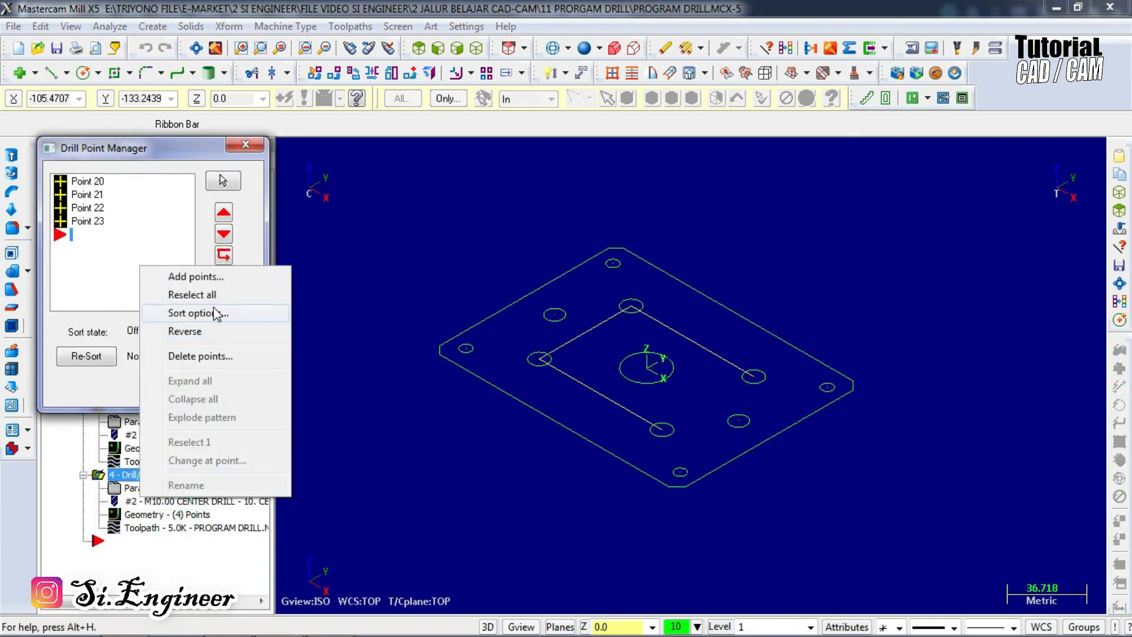
click(241, 293)
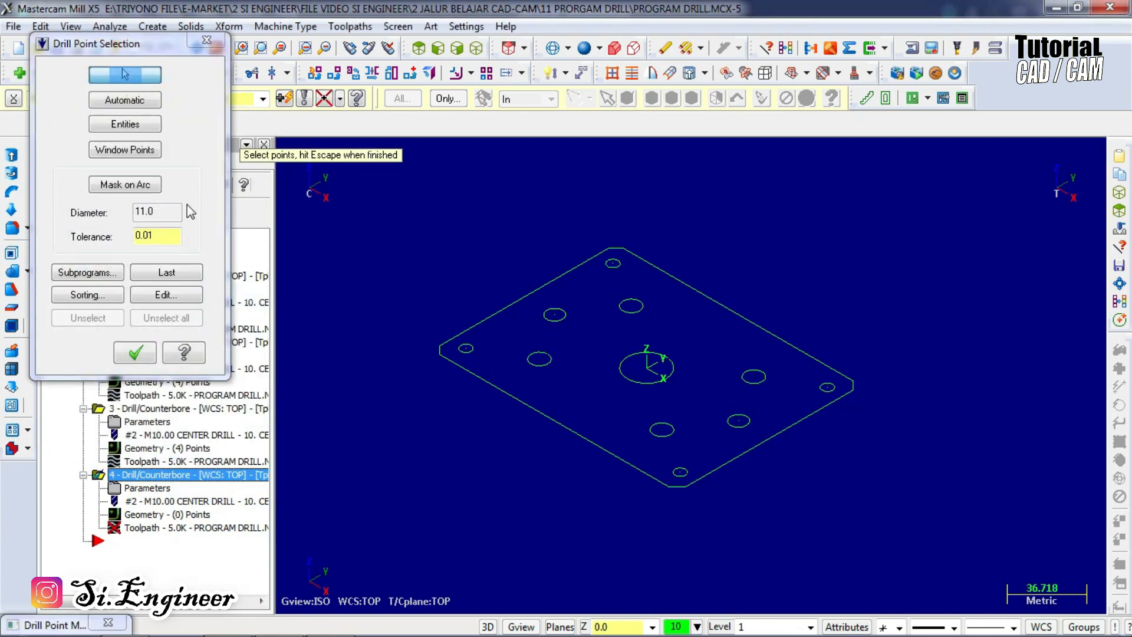
Define the fourth operation's drill points with an arc mask on the 10.3 mm holes across the plate, and regenerate its toolpath.
click(148, 185)
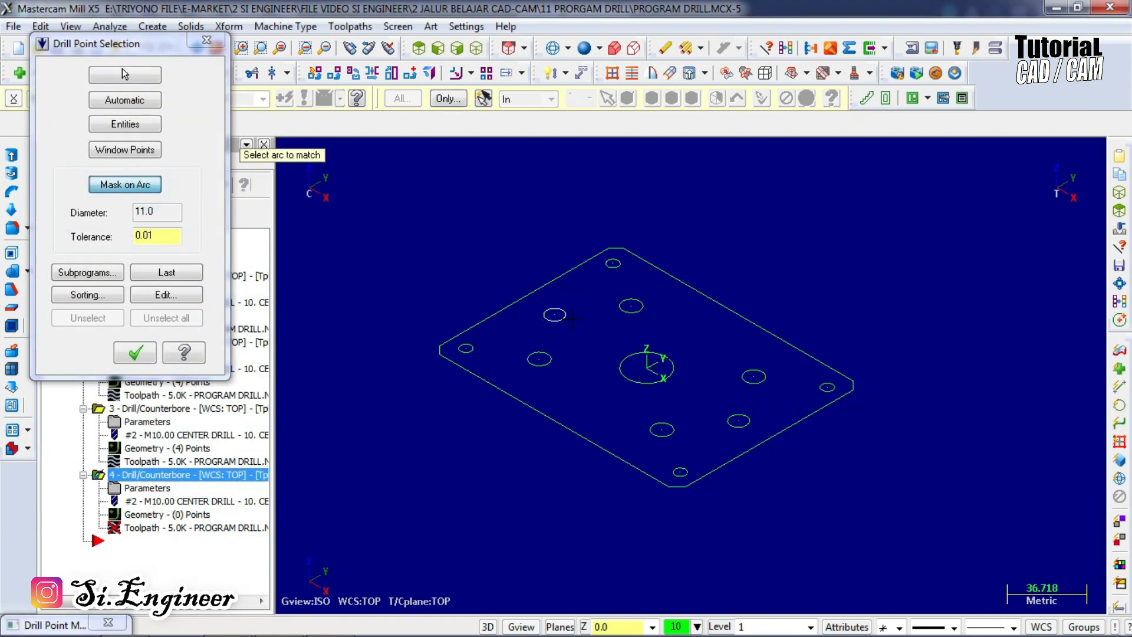
click(567, 316)
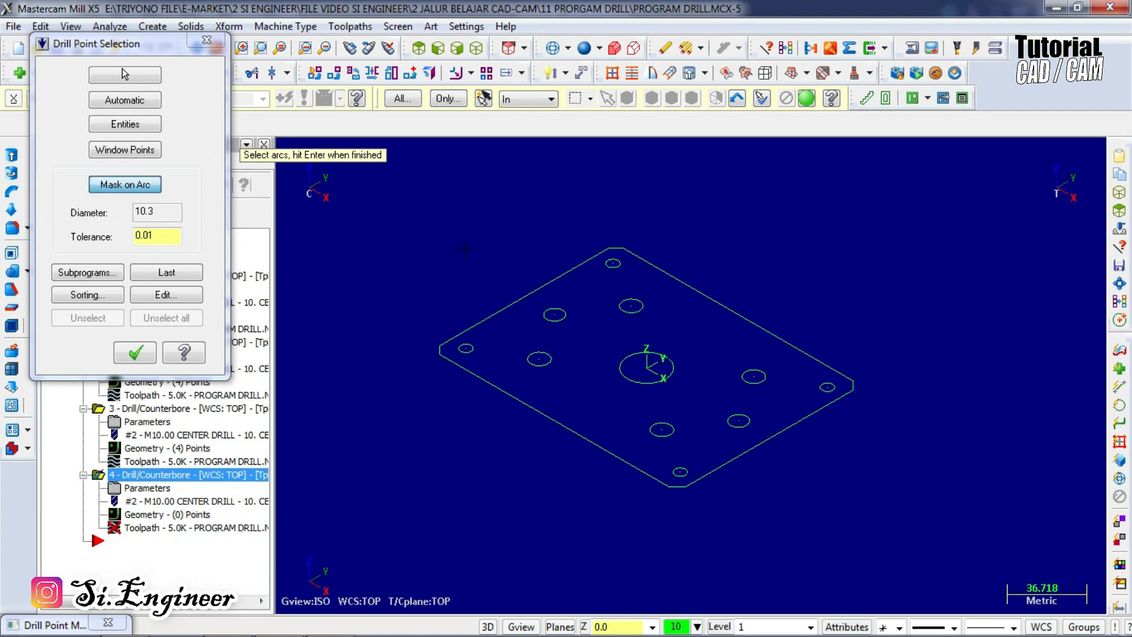
click(425, 206)
click(835, 506)
click(806, 99)
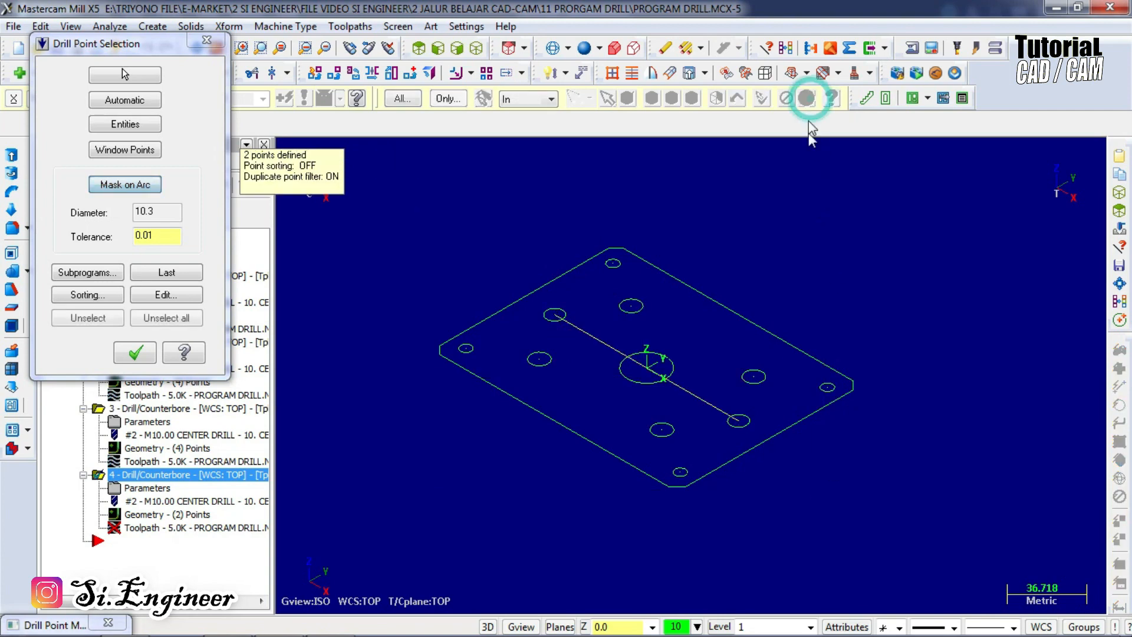
click(137, 354)
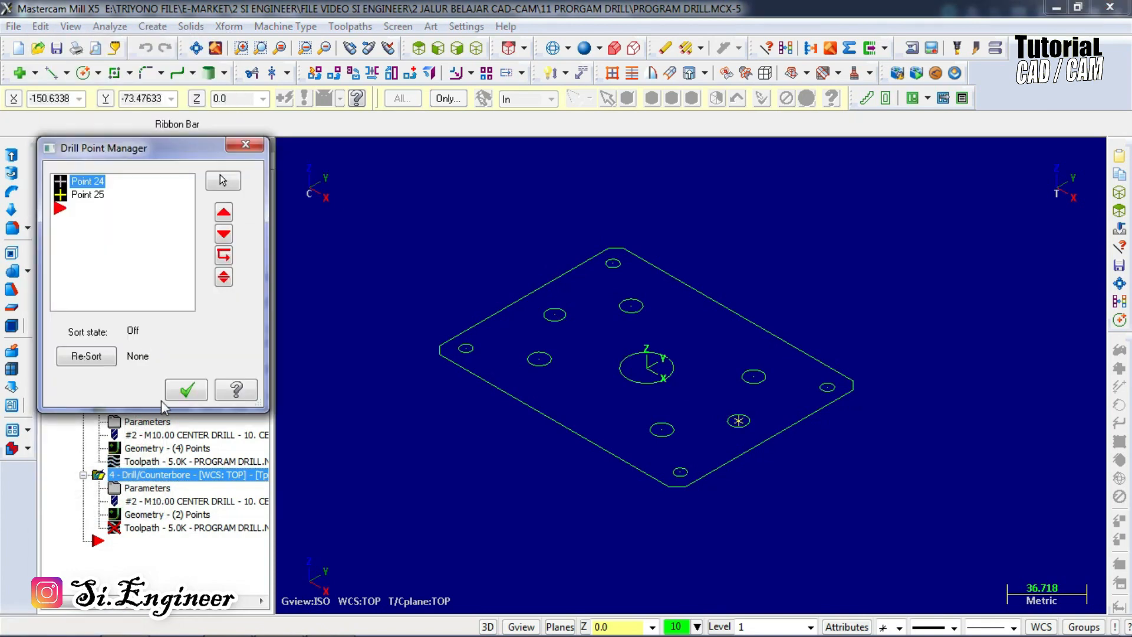
click(180, 389)
click(96, 185)
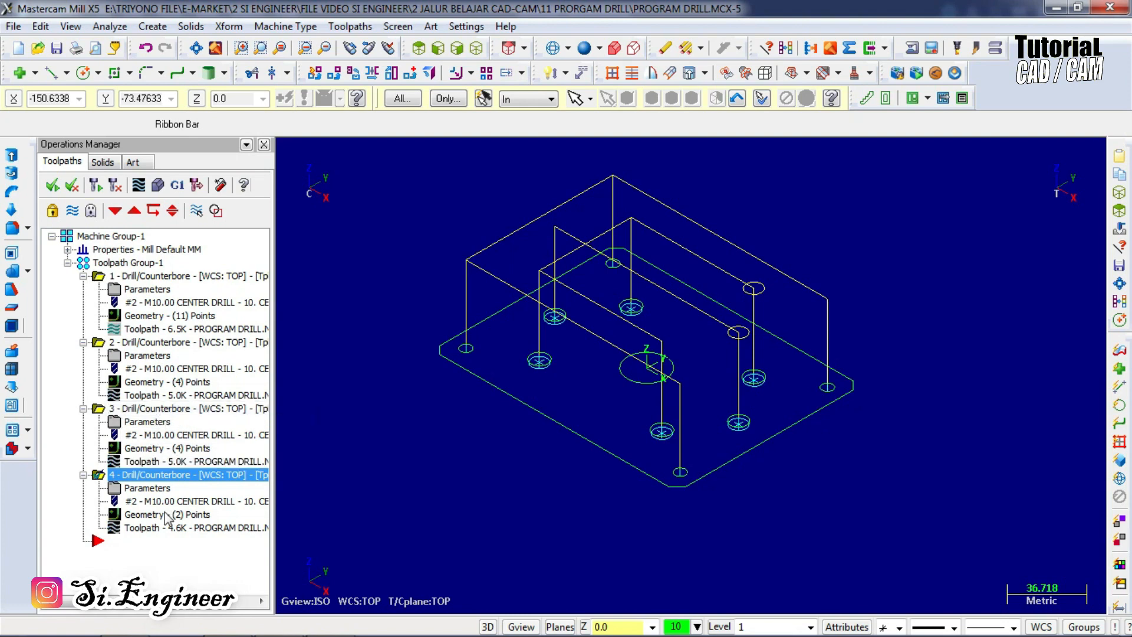
Copy and paste the fourth operation as a fifth one, and clear all of the copy's drill points for reselection.
key(ctrl+c)
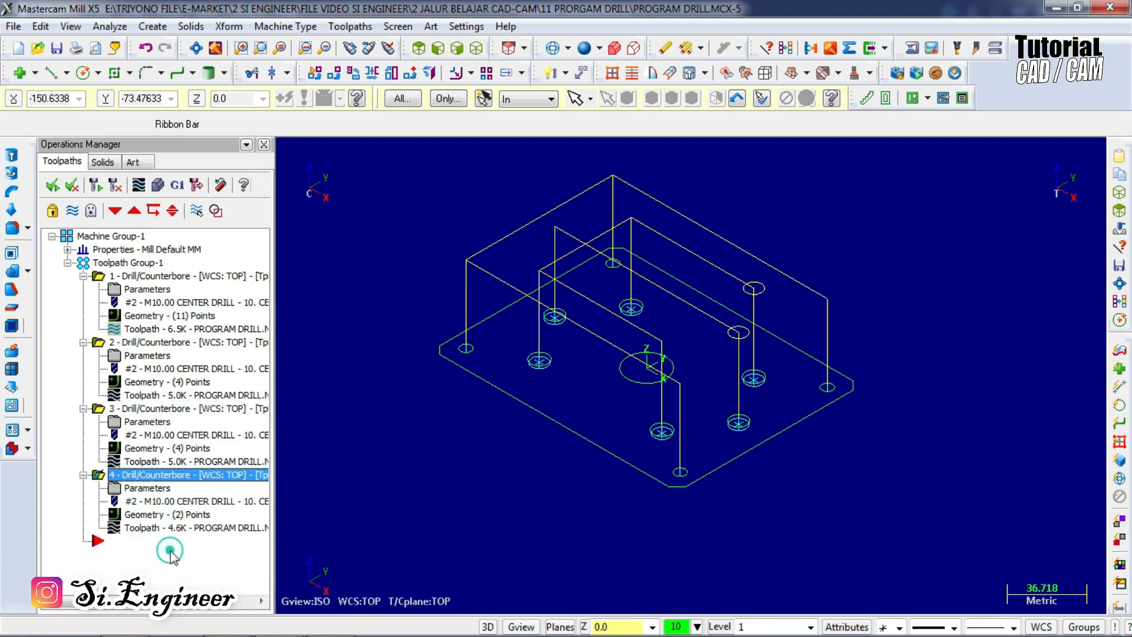
key(ctrl+v)
click(166, 554)
double_click(166, 554)
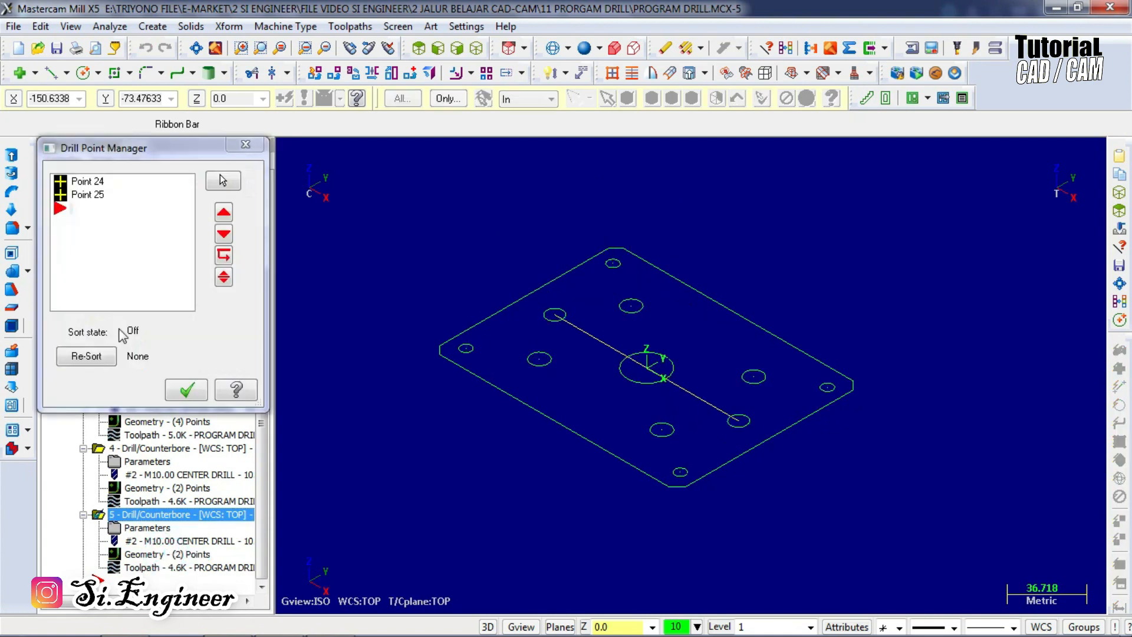
right_click(141, 223)
click(157, 251)
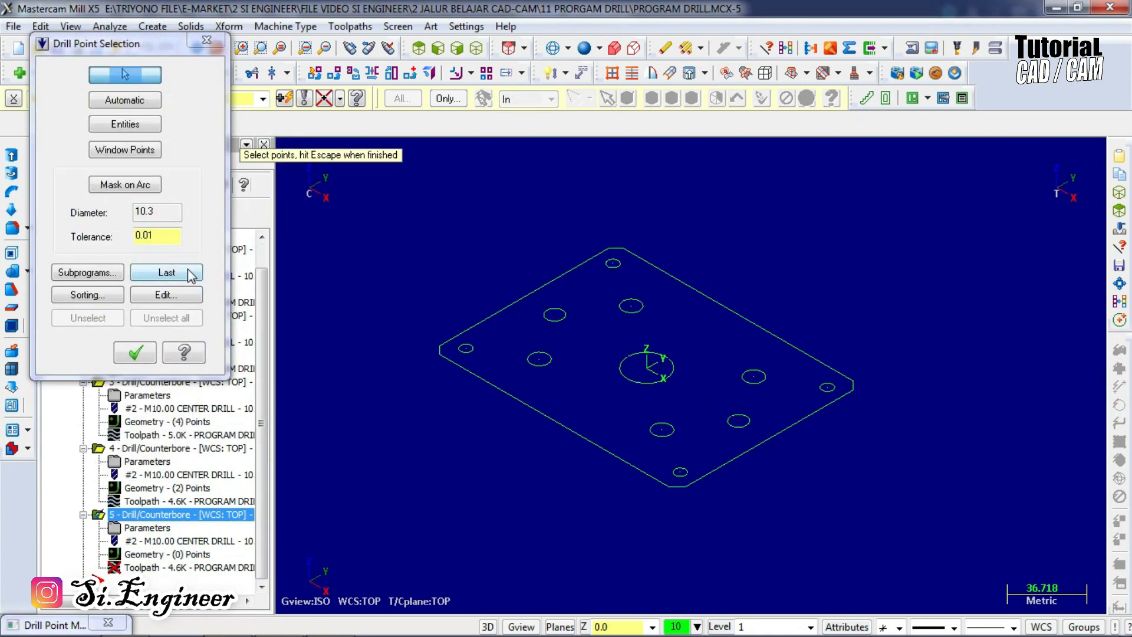
Select the large center circle as the fifth operation's only drill point, and regenerate the toolpath.
click(135, 124)
click(672, 363)
click(642, 303)
click(806, 98)
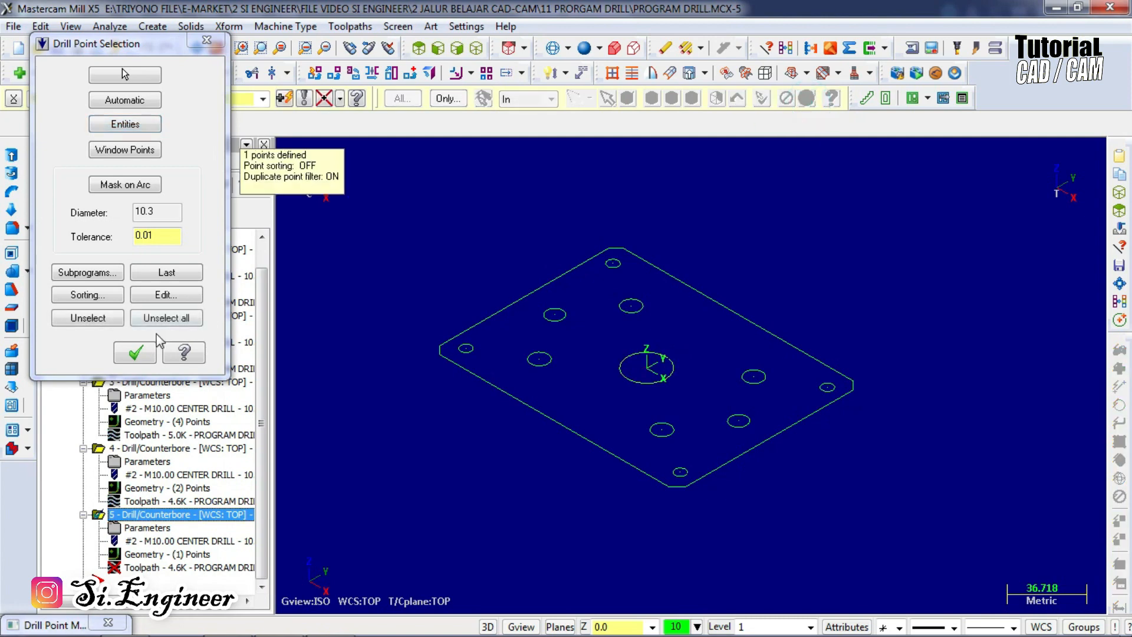
click(141, 353)
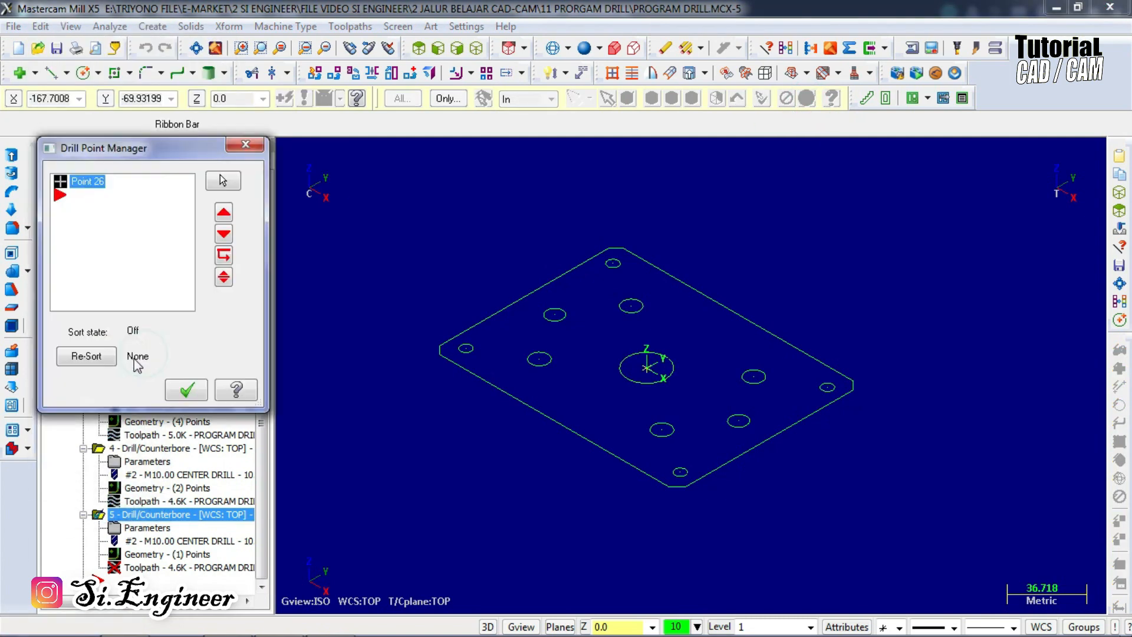
click(195, 390)
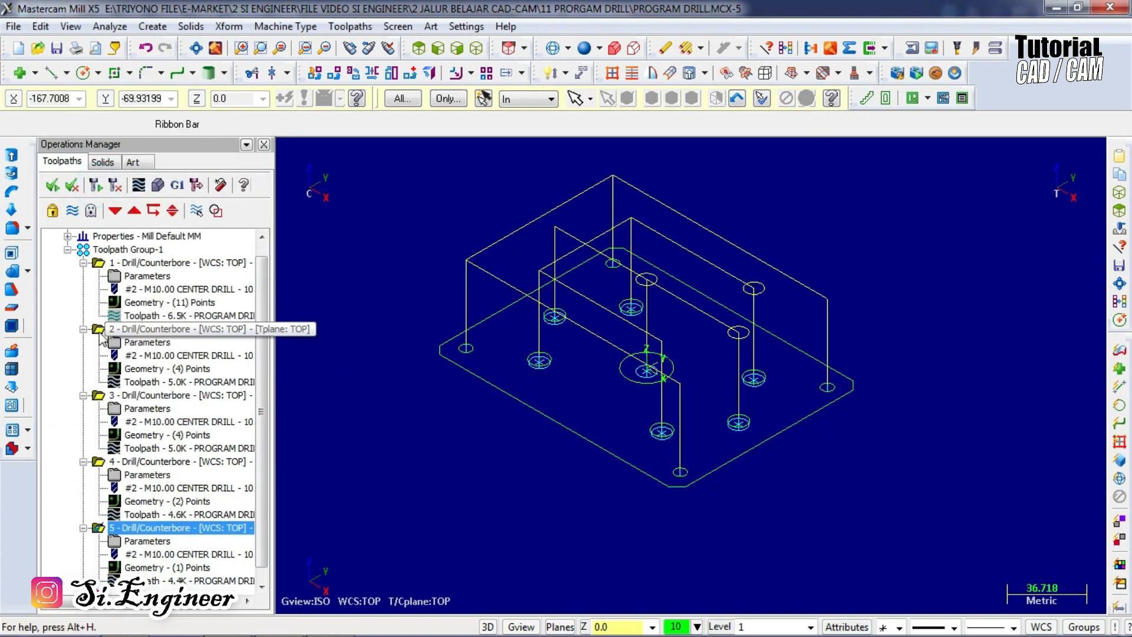
Collapse operations 2, 3 and 4 in the operations tree.
click(83, 328)
click(83, 355)
click(83, 368)
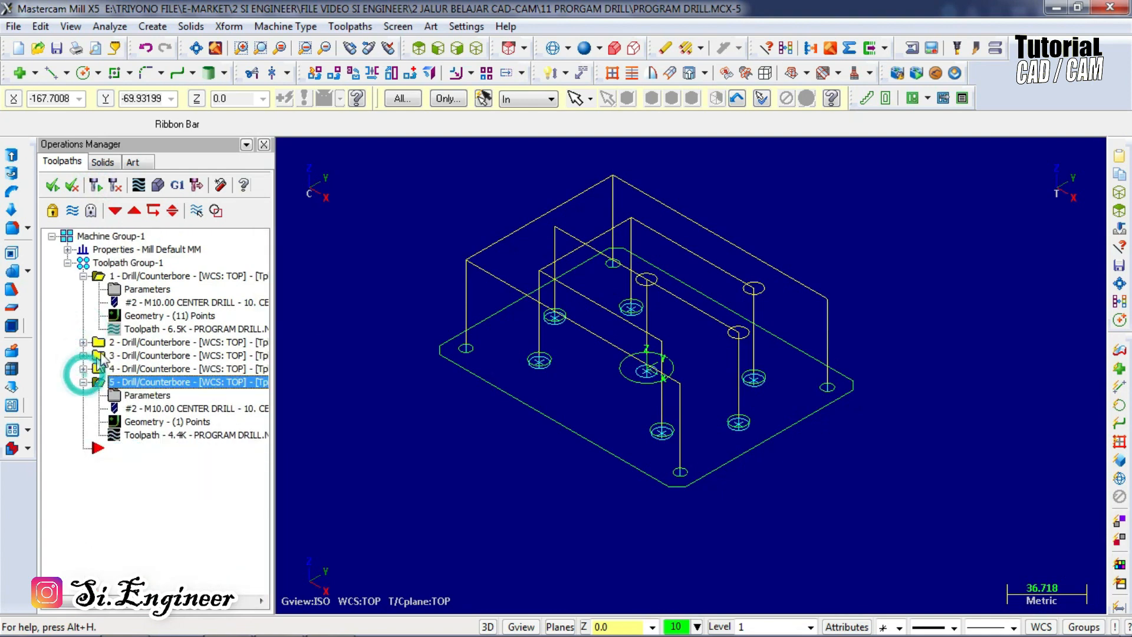
Switch to CIMCO Edit, examine the G81 cycle line in PROGRAM DRILL CD.NC, and return to Mastercam.
click(153, 275)
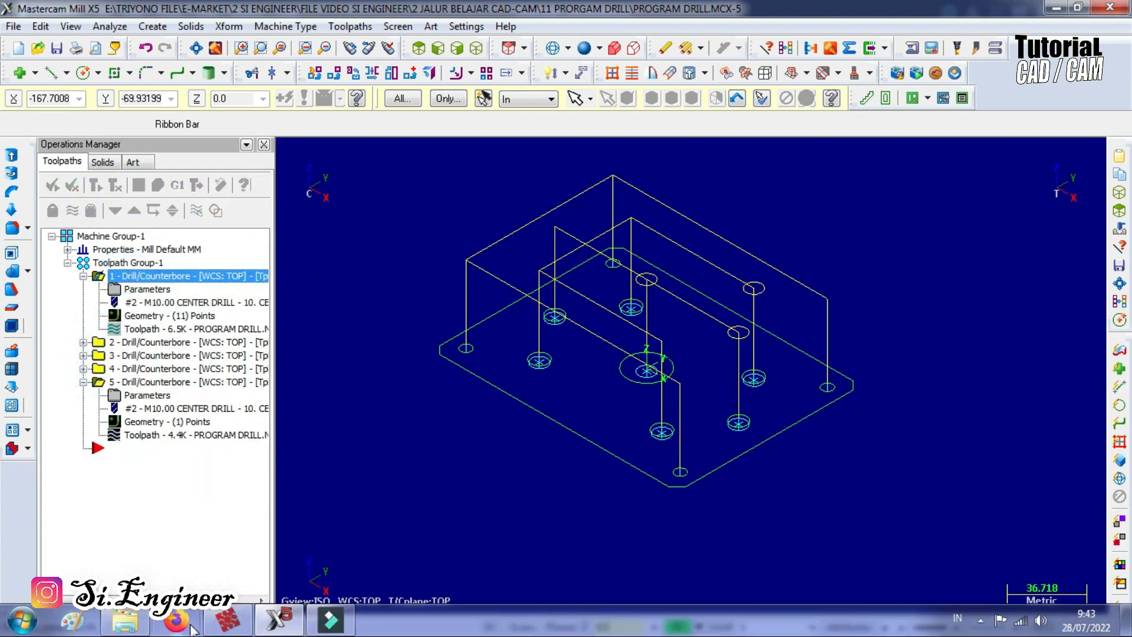
click(264, 624)
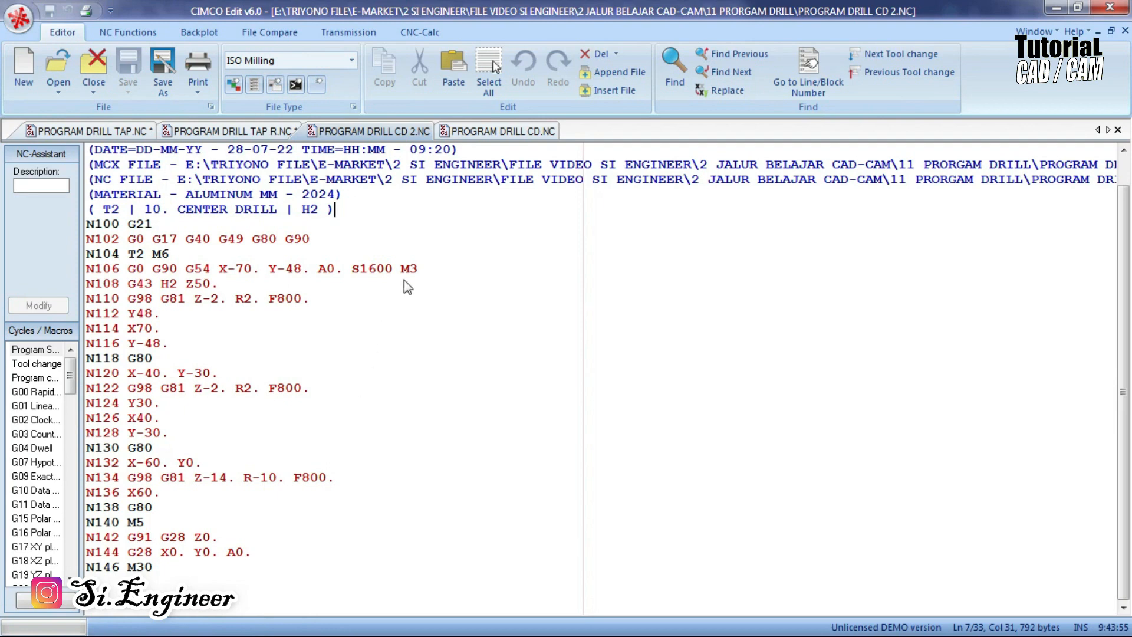
click(495, 131)
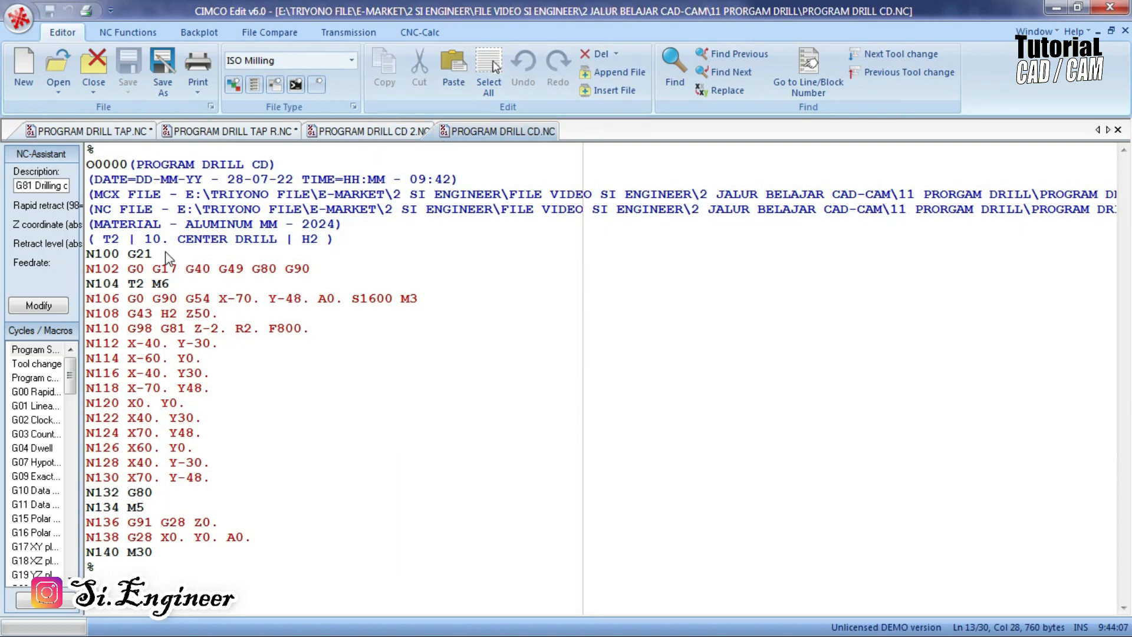
drag(319, 333, 121, 329)
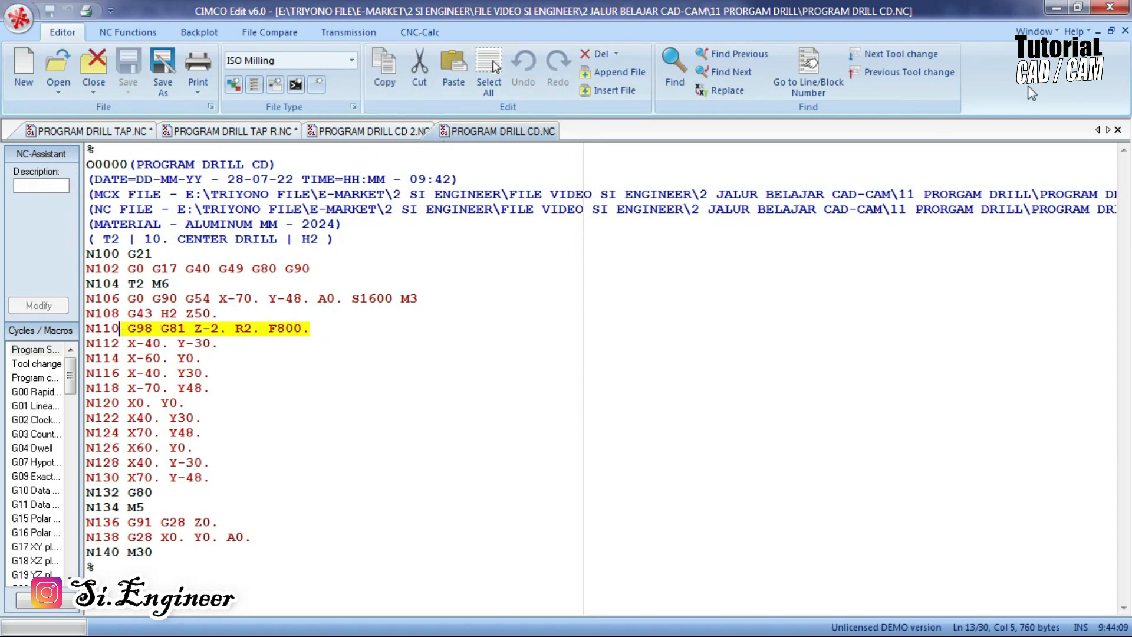
click(1055, 7)
Select operations 2 through 5 together, and toggle their toolpath display off and on.
click(168, 343)
shift+click(150, 383)
click(72, 211)
click(73, 211)
click(73, 211)
click(73, 211)
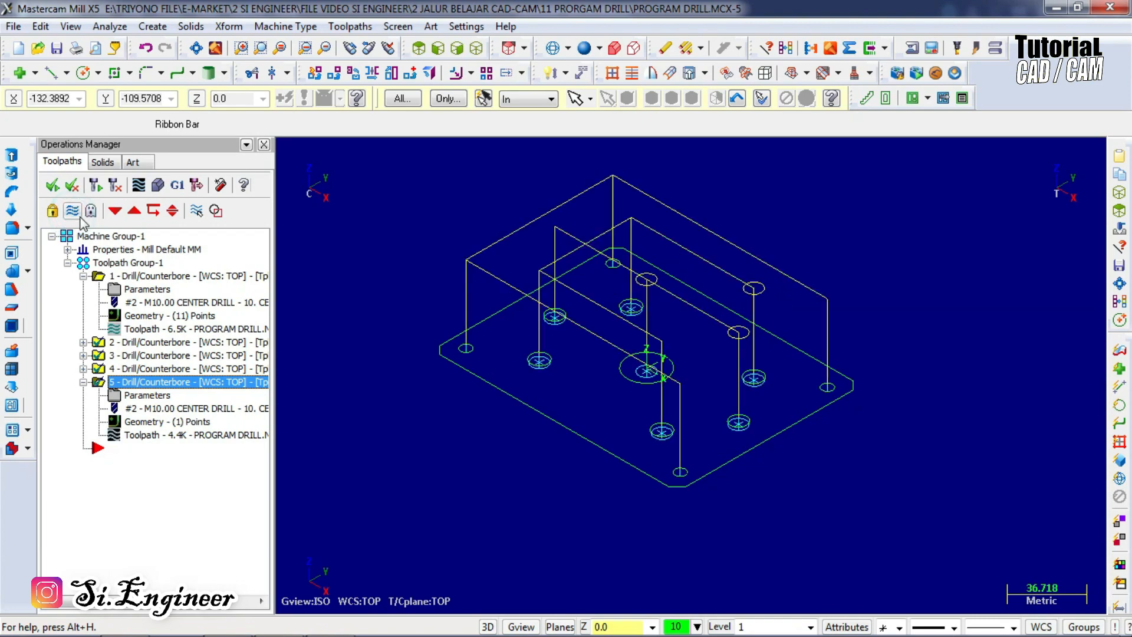
Post only the selected operations to the existing NC file PROGRAM DRILL CD 2, overwriting it and reloading it in the editor.
click(178, 185)
click(144, 443)
click(626, 369)
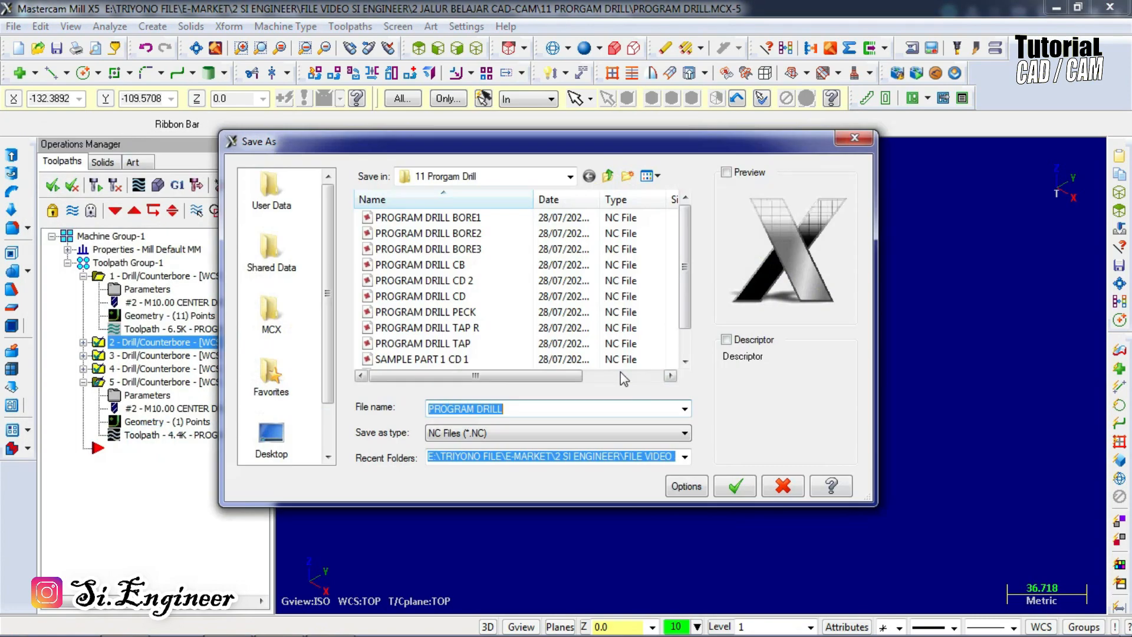
click(464, 280)
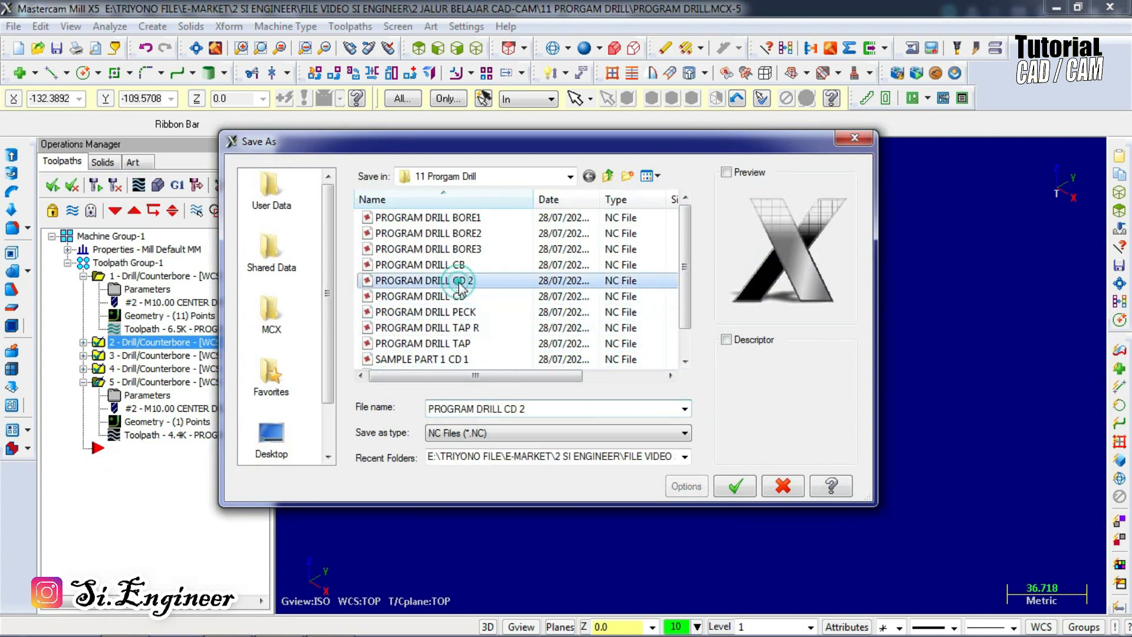
click(724, 485)
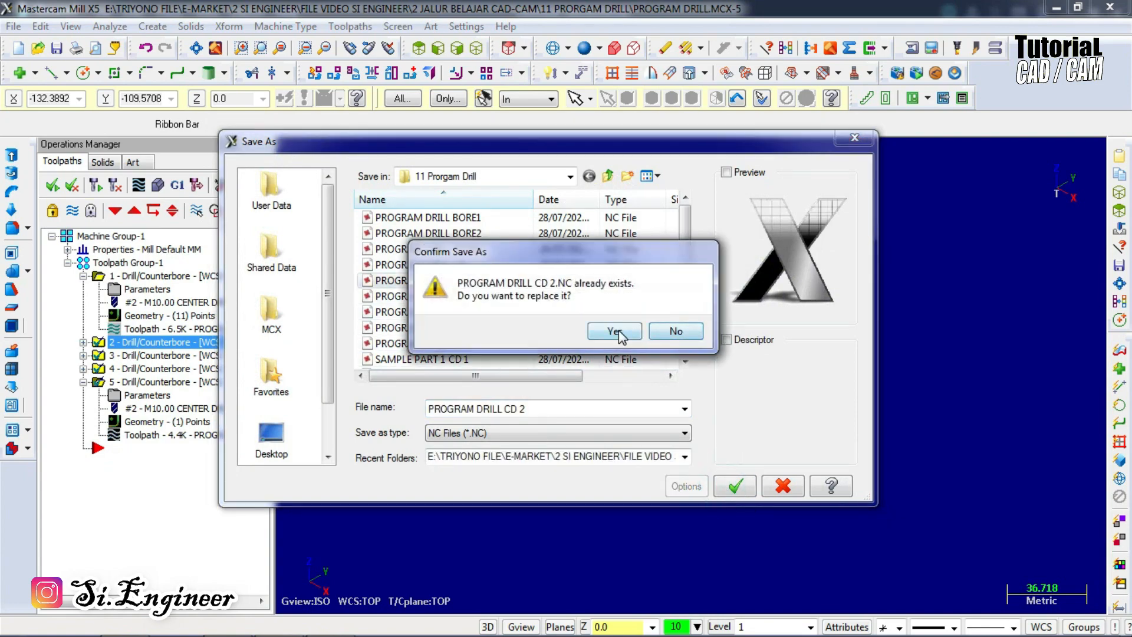
click(620, 334)
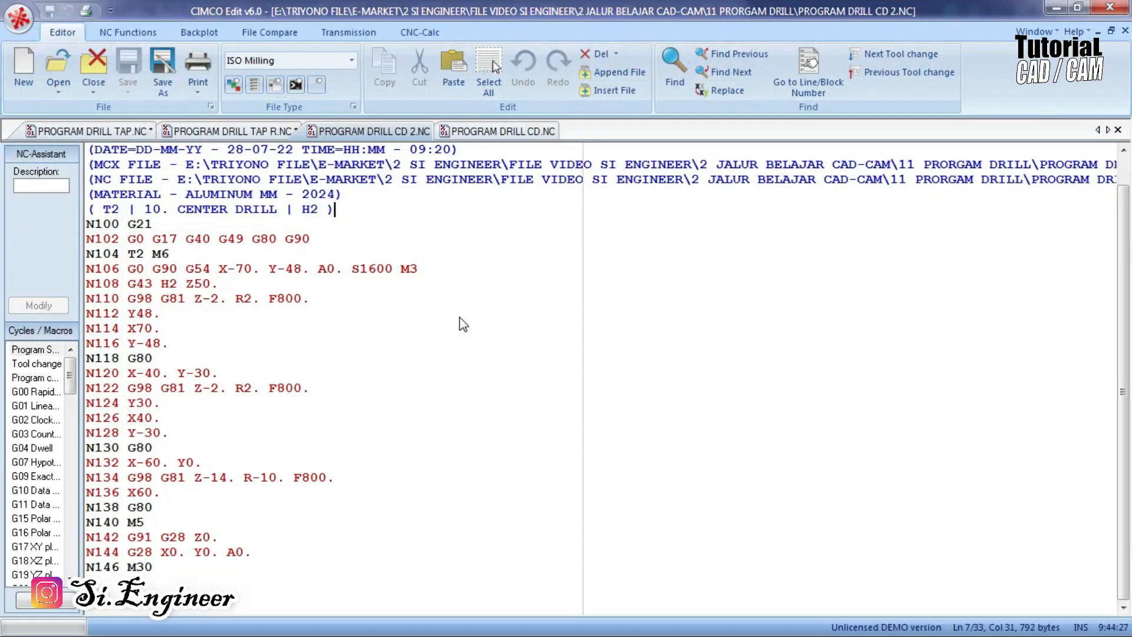
click(639, 379)
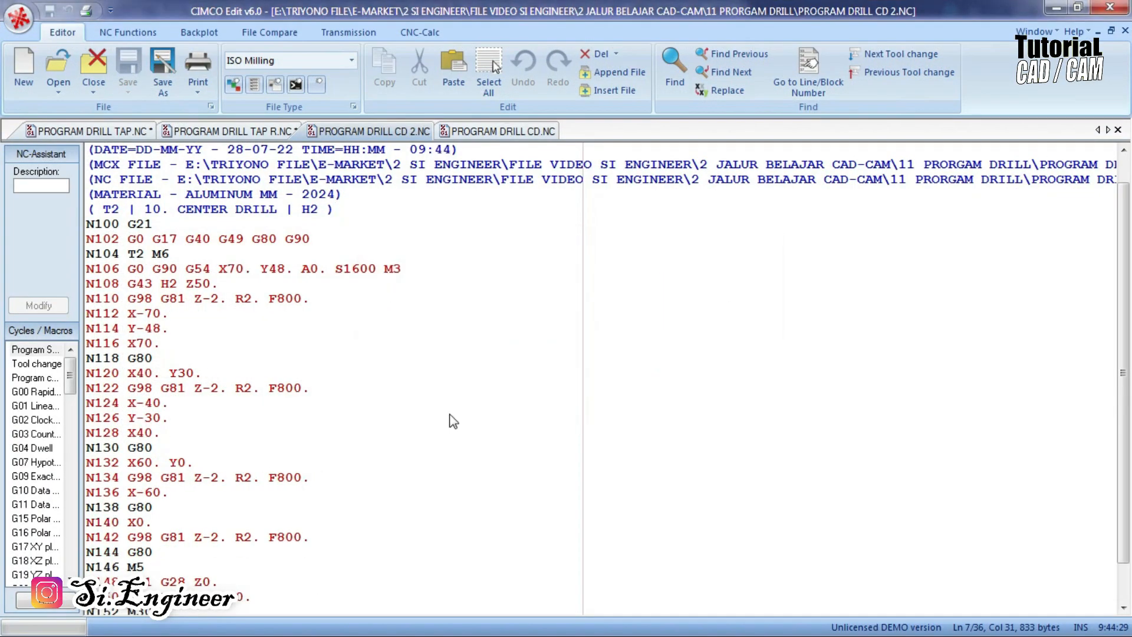
Examine the separate G81 drilling cycles and their G80 cancel lines throughout PROGRAM DRILL CD 2.NC.
scroll(295, 337, down, 1)
click(284, 386)
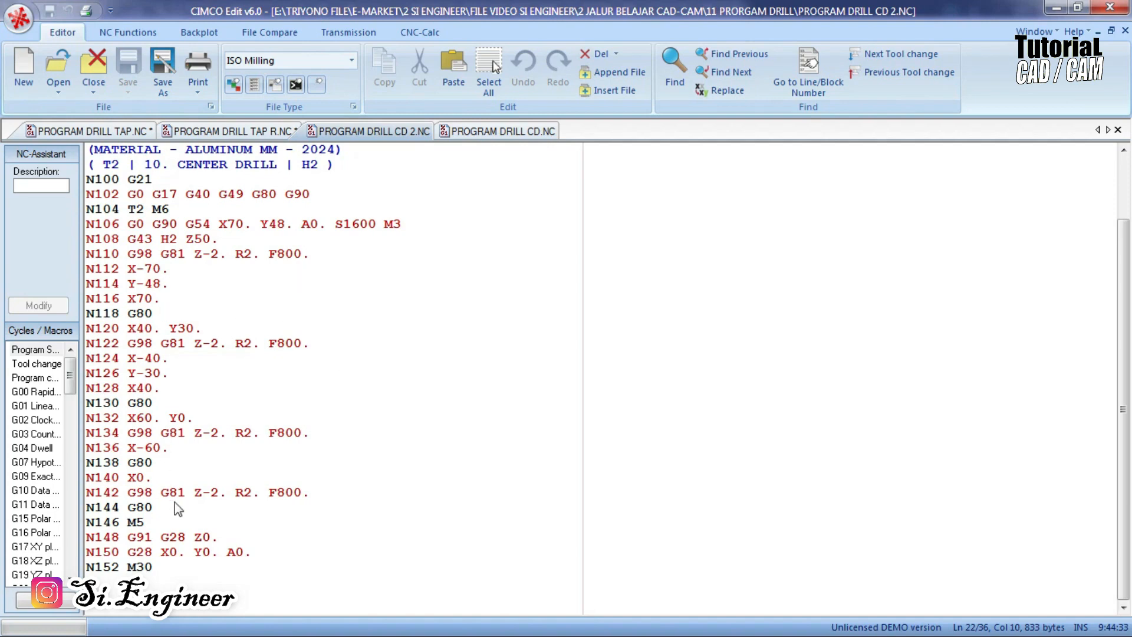
click(121, 312)
click(161, 317)
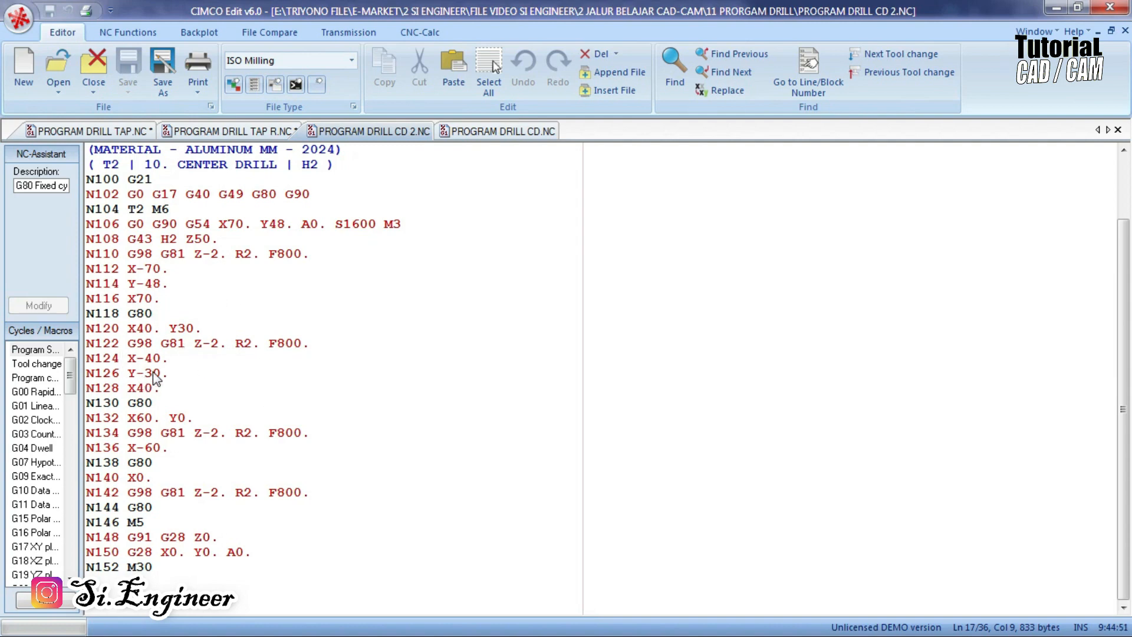
scroll(175, 329, up, 2)
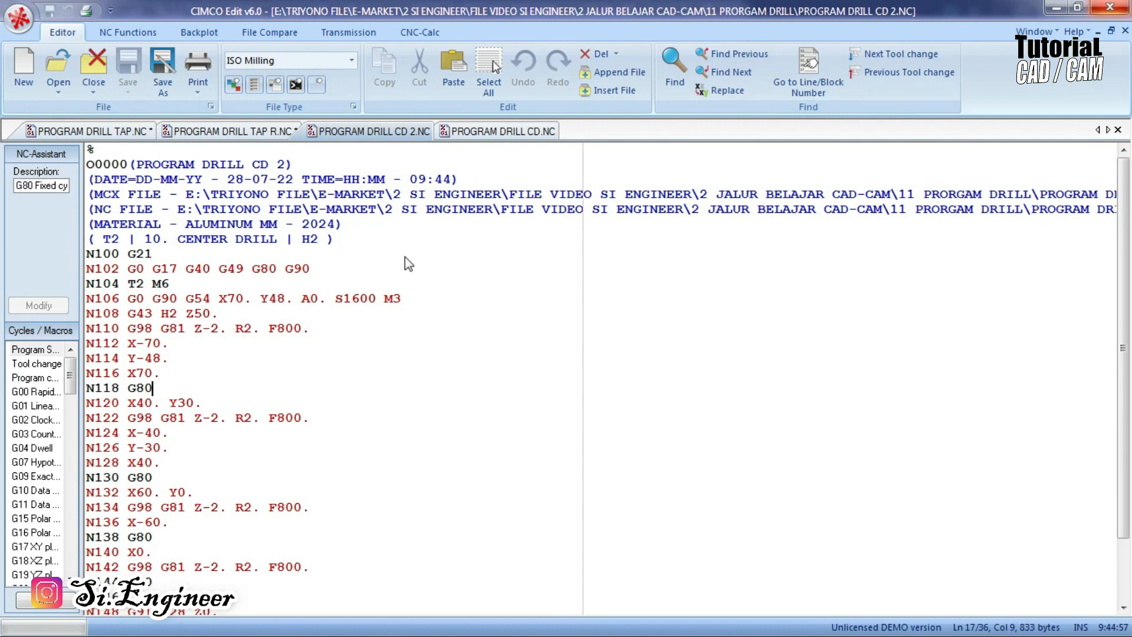
scroll(377, 269, down, 2)
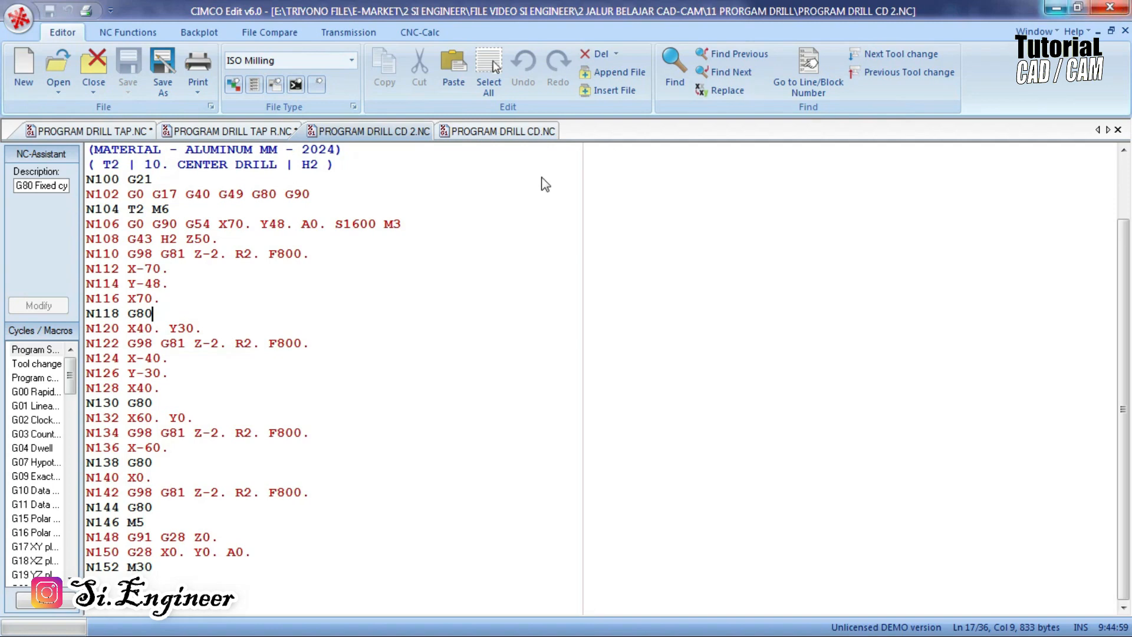
scroll(212, 380, up, 2)
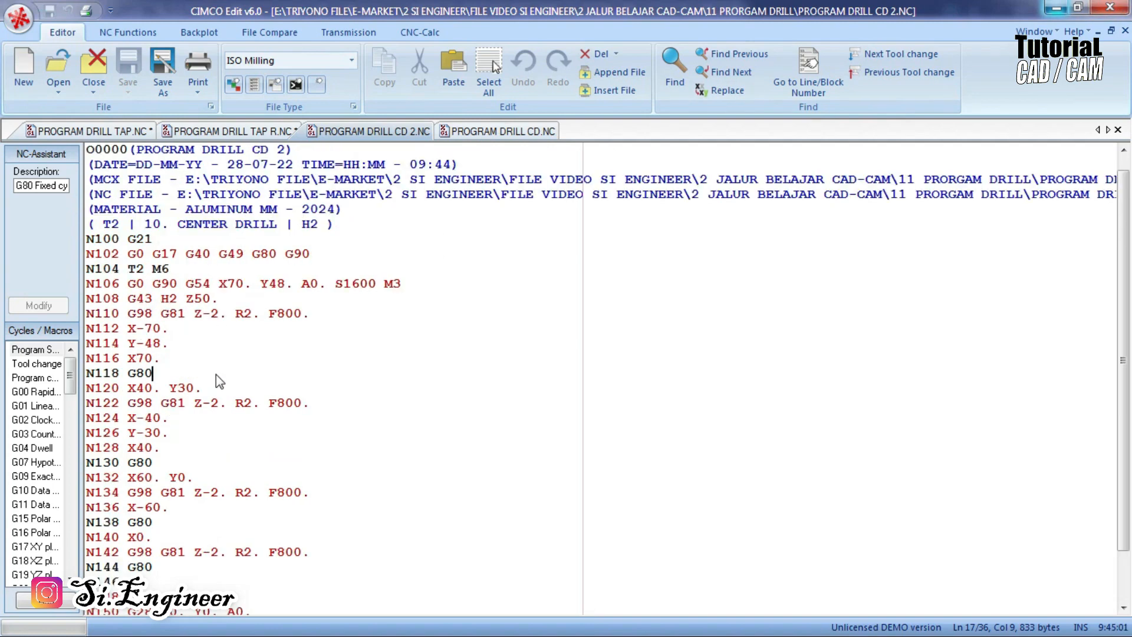
Compare the NC code of PROGRAM DRILL CD.NC with PROGRAM DRILL CD 2.NC, and return to Mastercam.
click(487, 133)
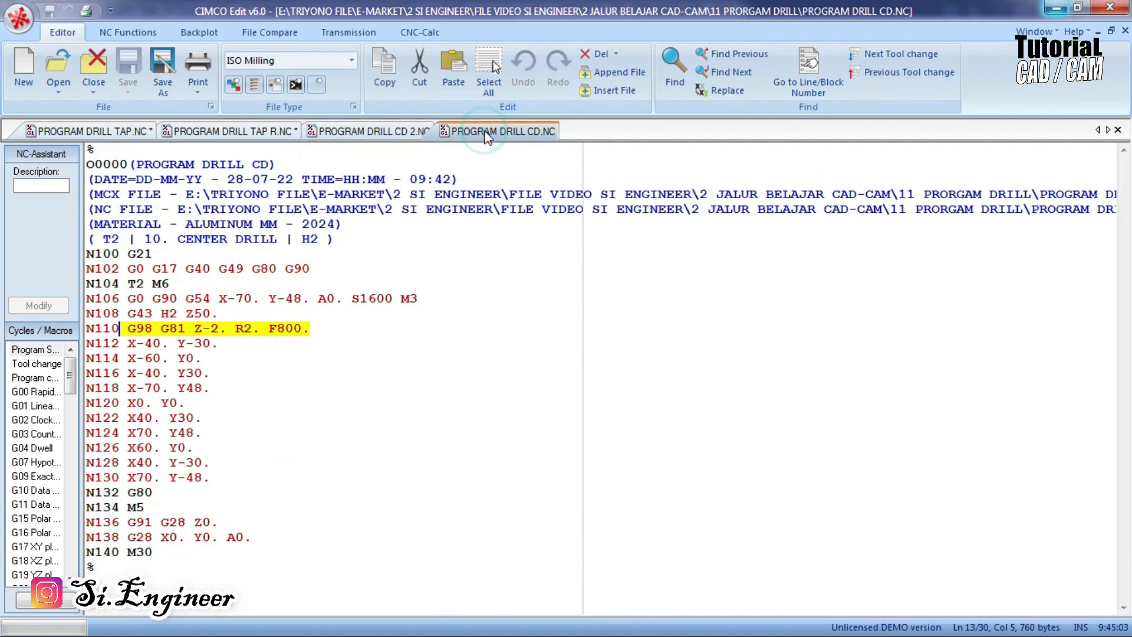
click(314, 267)
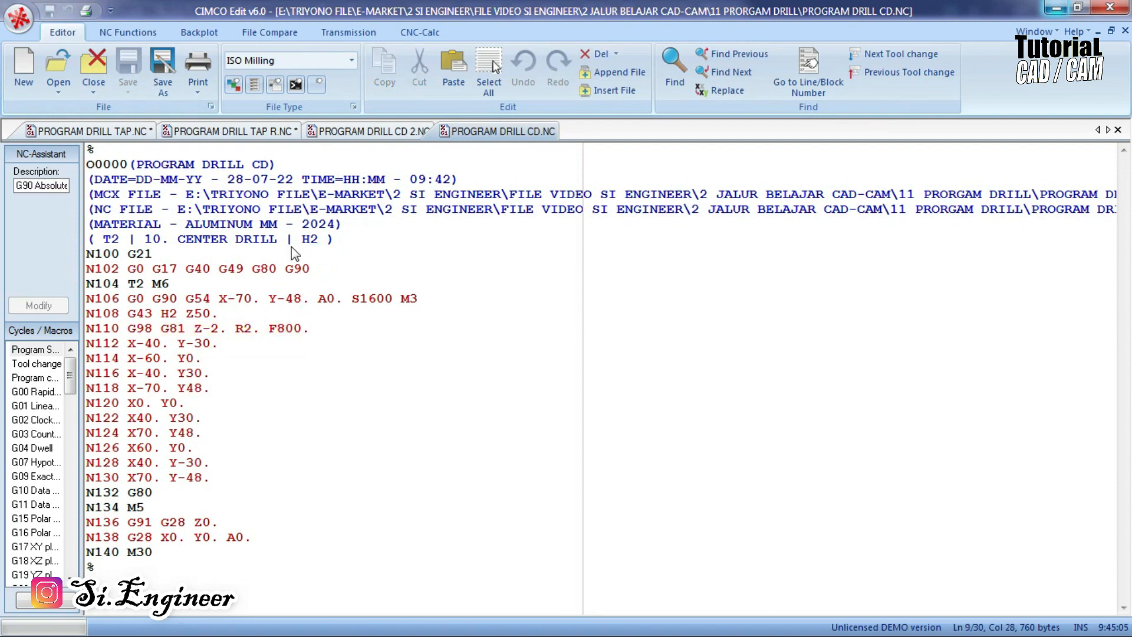
click(394, 133)
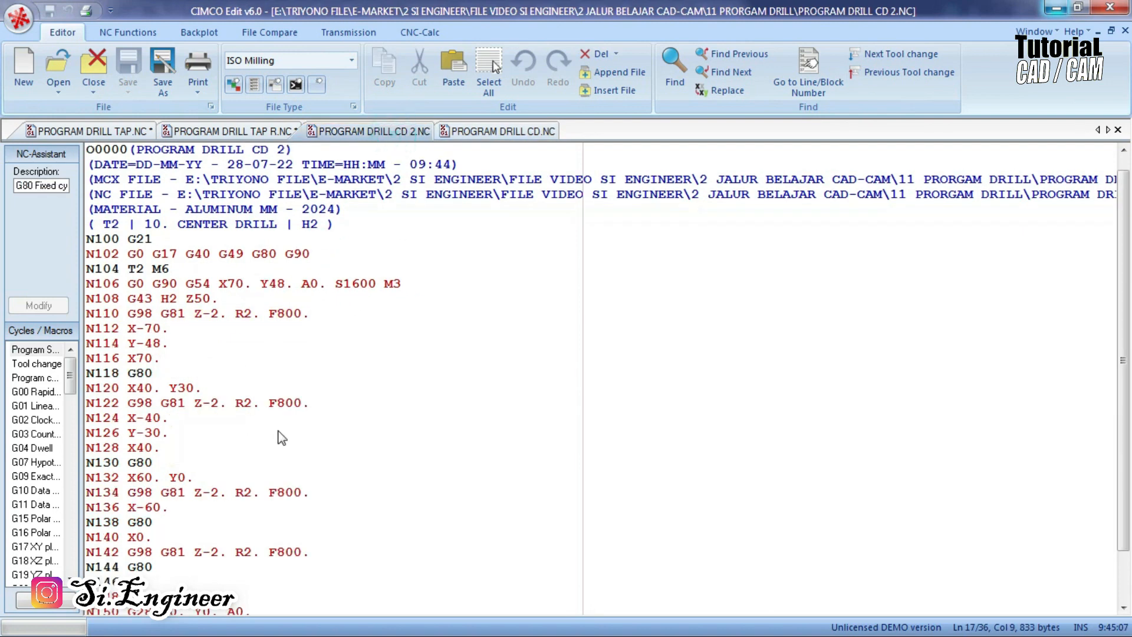
scroll(318, 396, down, 2)
click(499, 134)
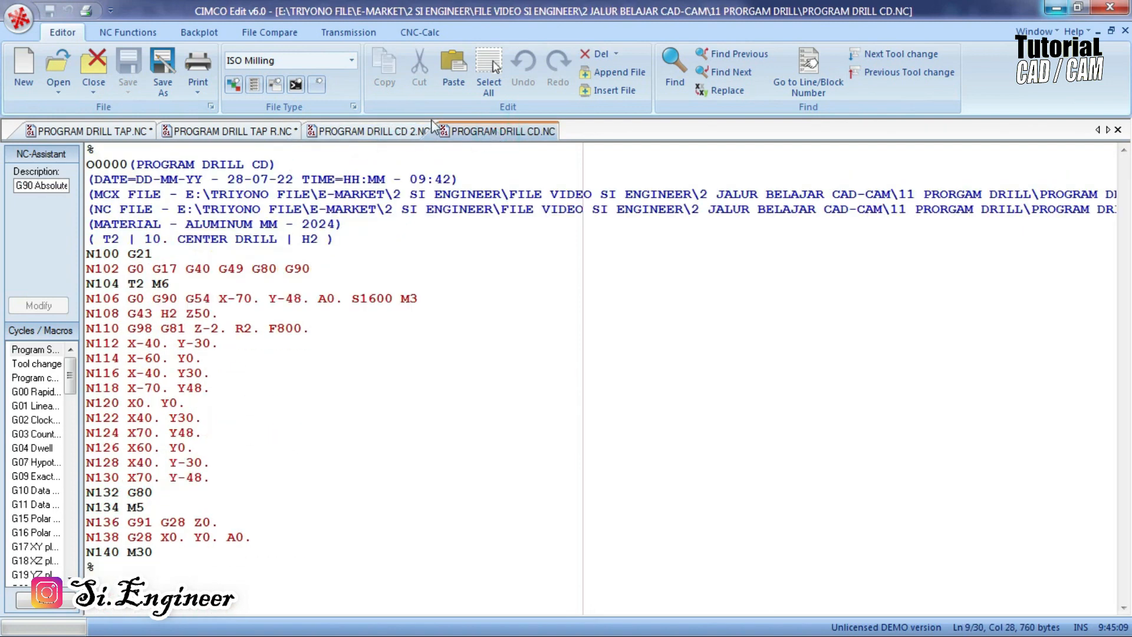
click(1064, 10)
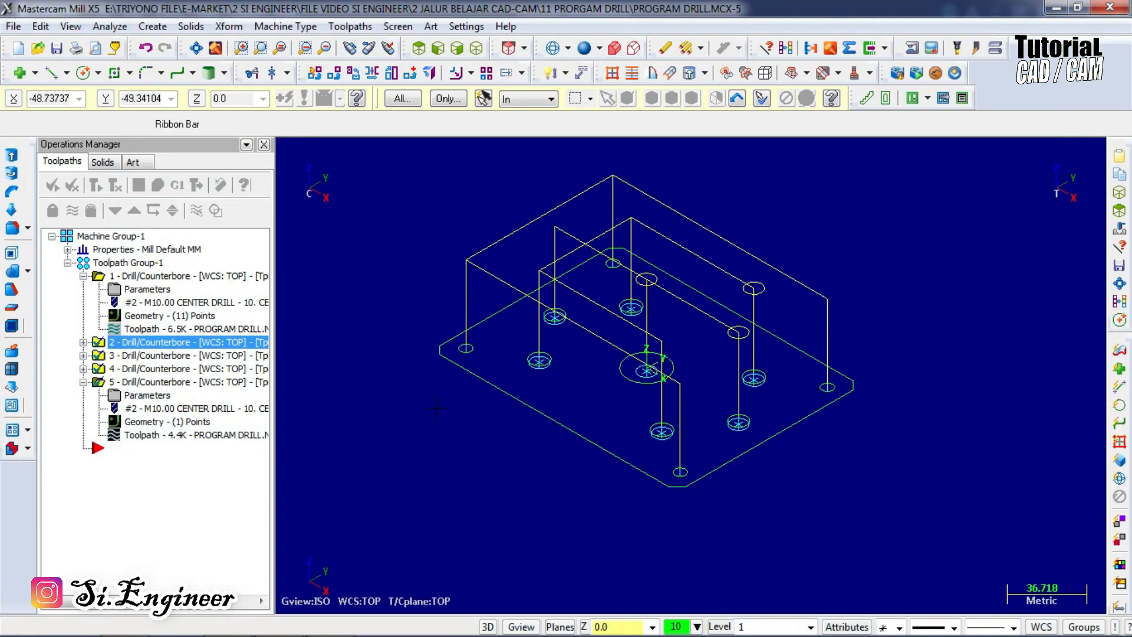
Select only operation 2 and toggle its toolpath display off and on.
click(151, 356)
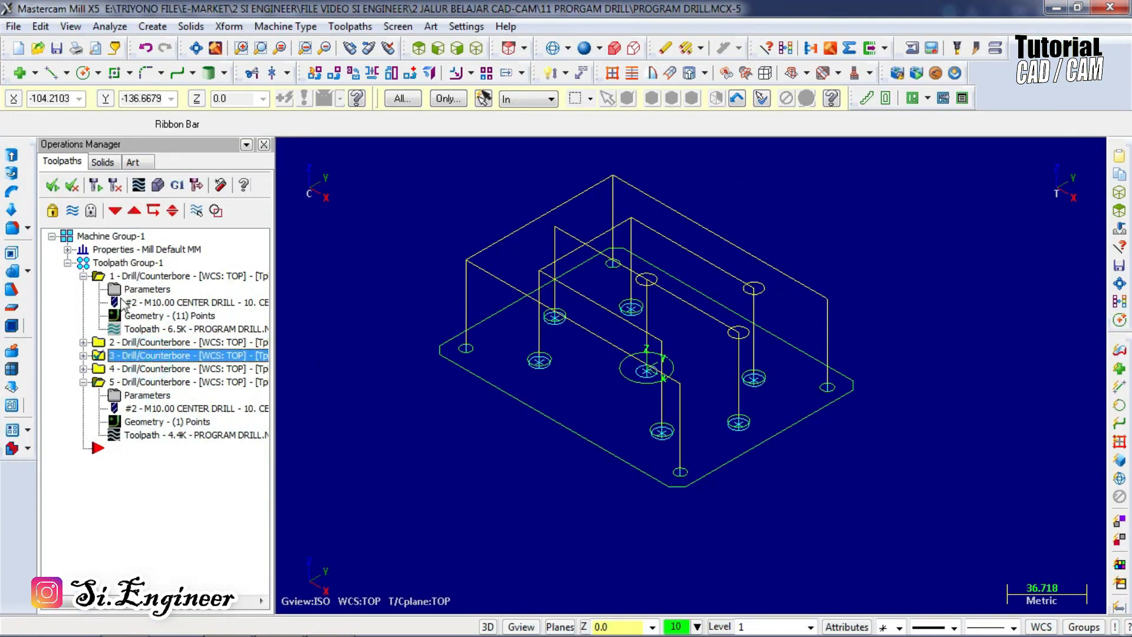
click(145, 339)
click(69, 215)
click(69, 216)
click(69, 215)
click(71, 212)
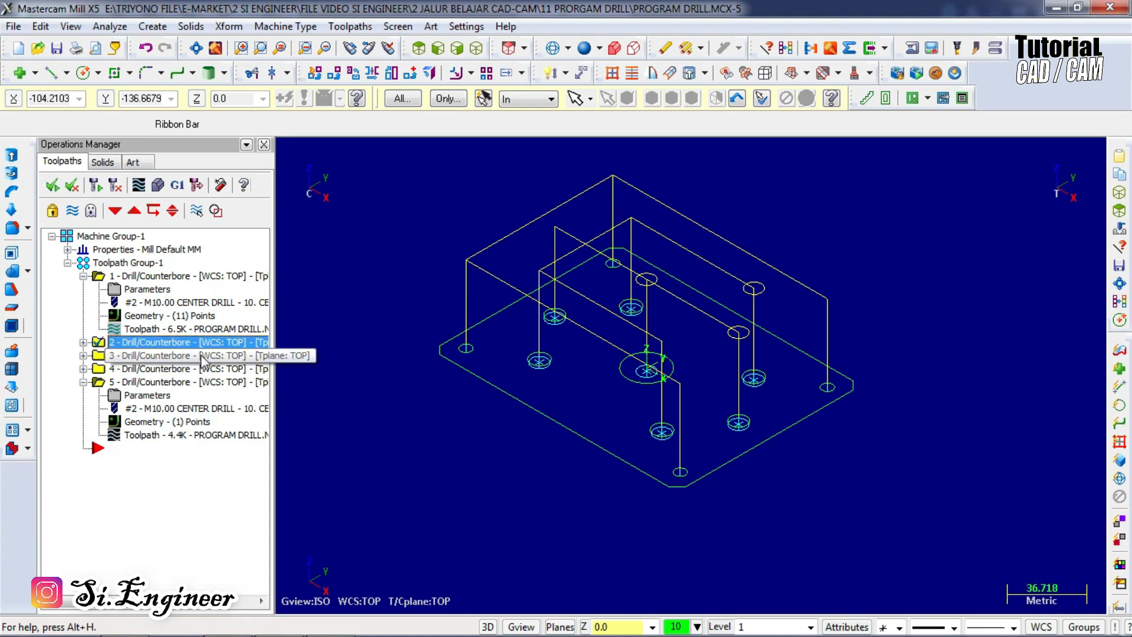
click(72, 210)
click(72, 210)
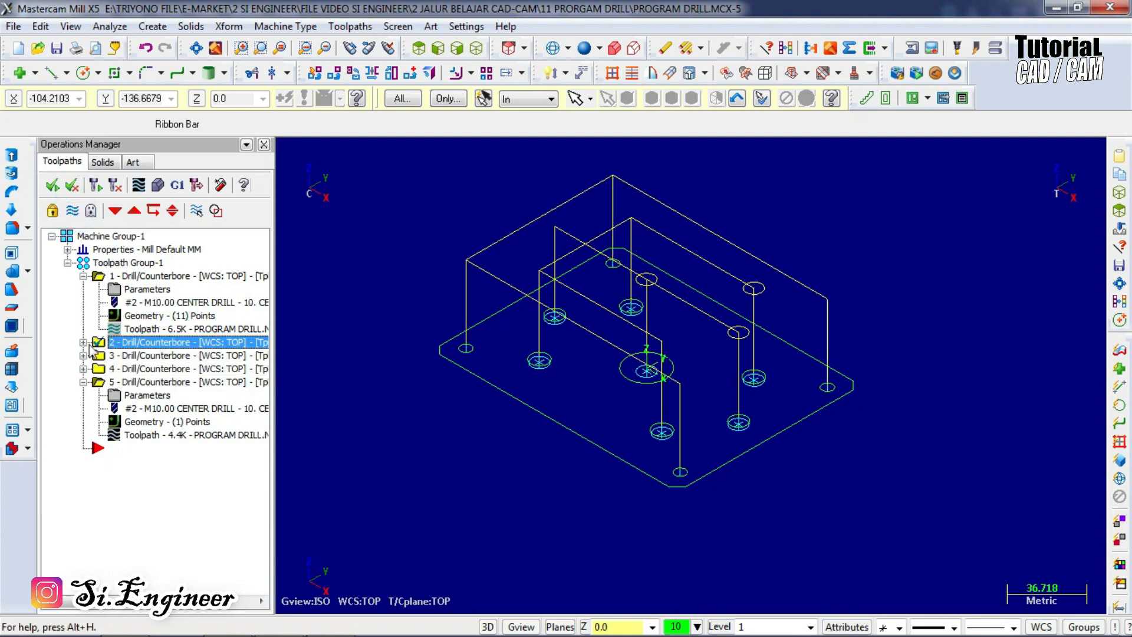
click(125, 262)
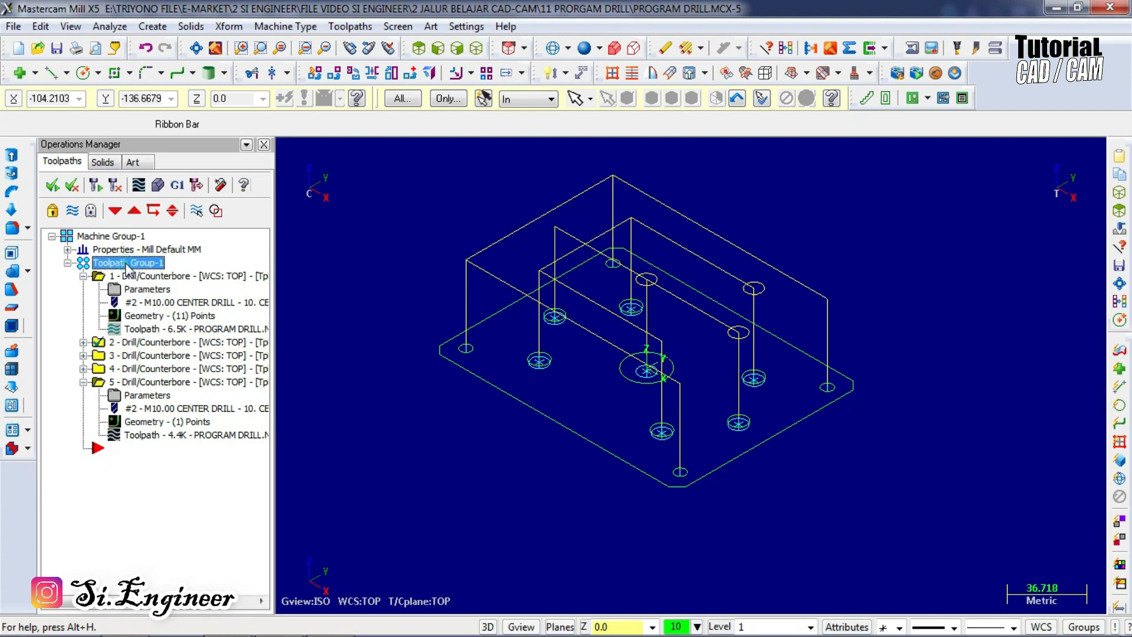
click(168, 346)
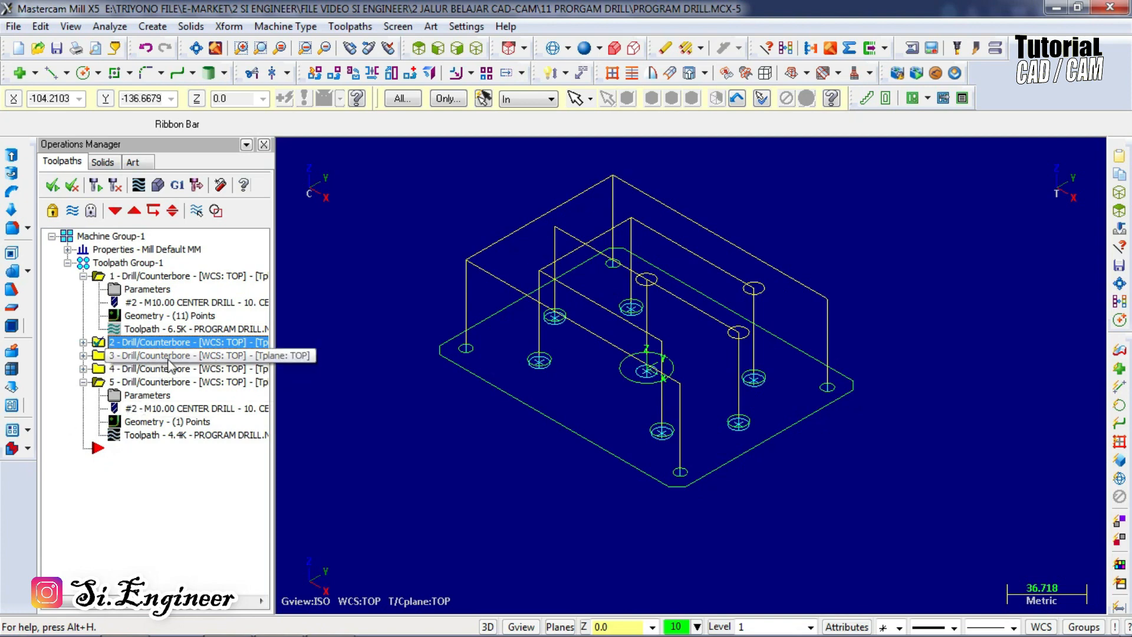
Expand operation 2, open its parameters and change the drilling cycle to Tap.
click(83, 342)
click(141, 355)
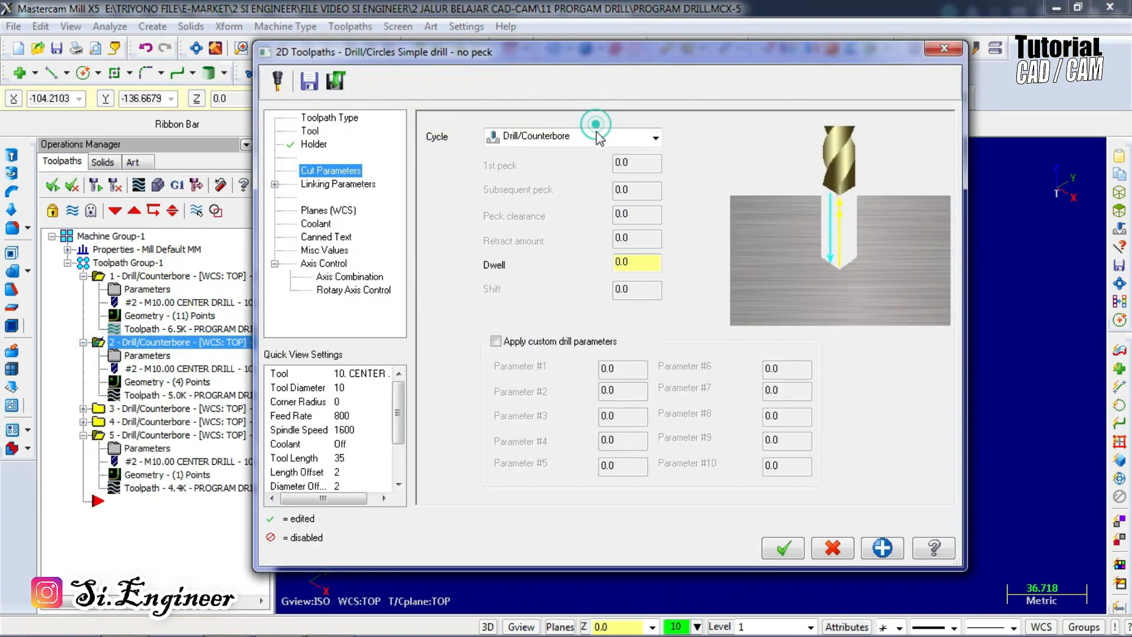
click(599, 136)
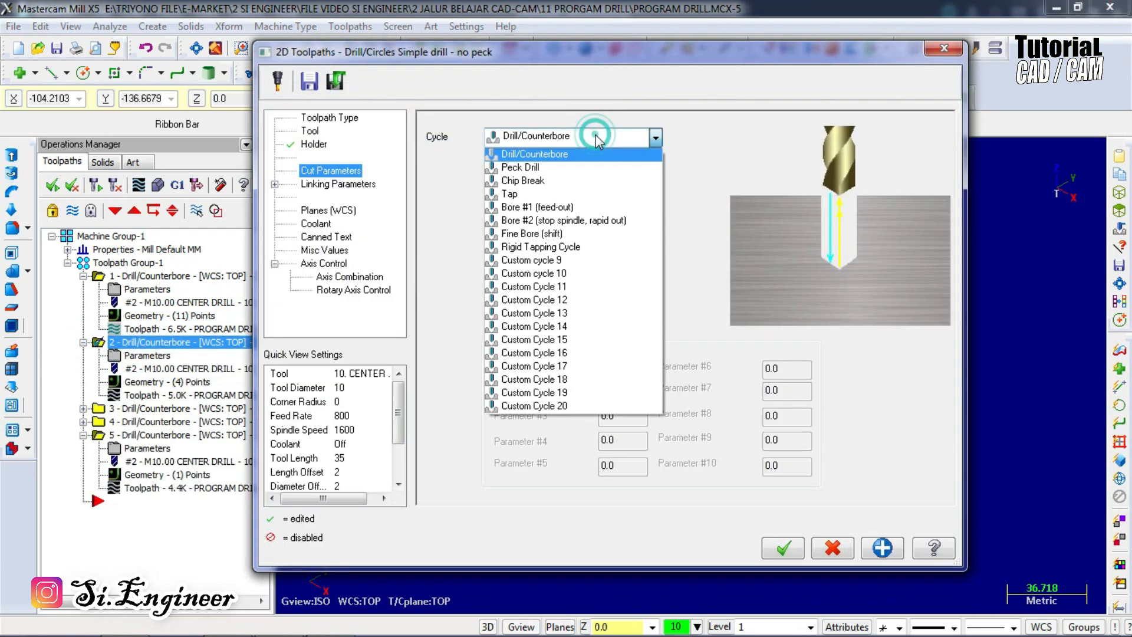
click(549, 193)
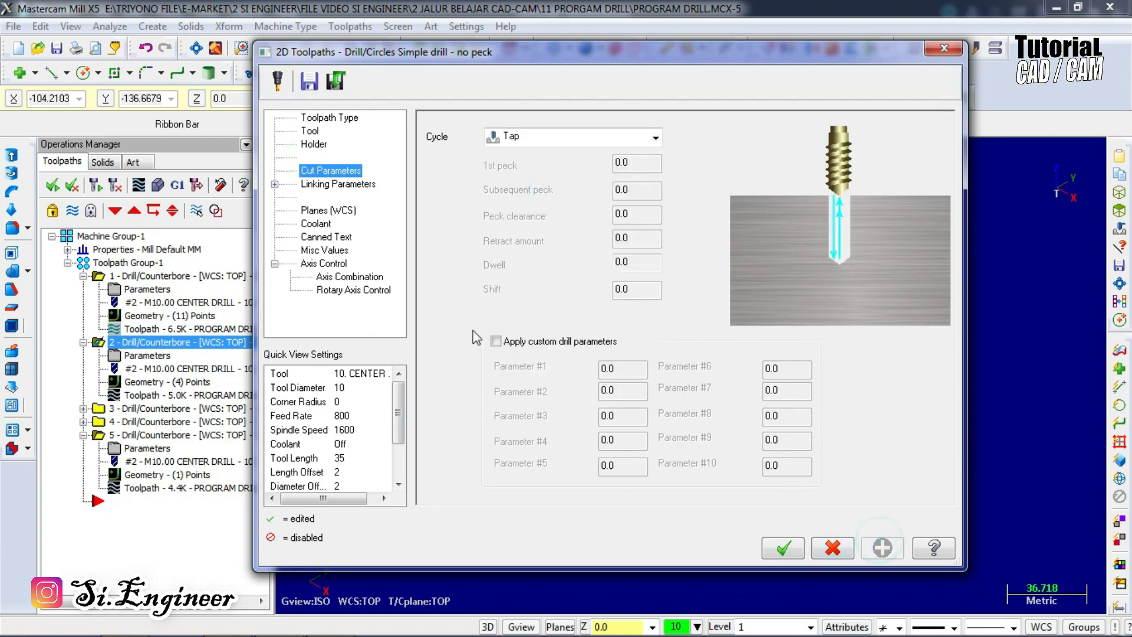
Set operation 2's depth to an absolute value of -10, accept the parameters and regenerate the toolpath.
click(338, 184)
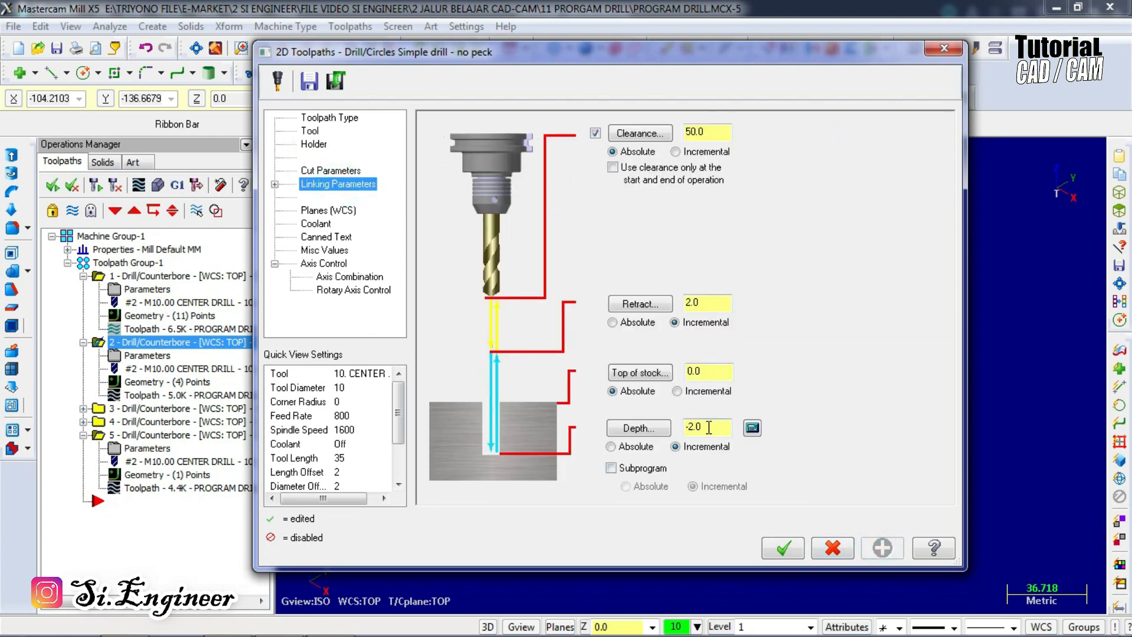
click(639, 446)
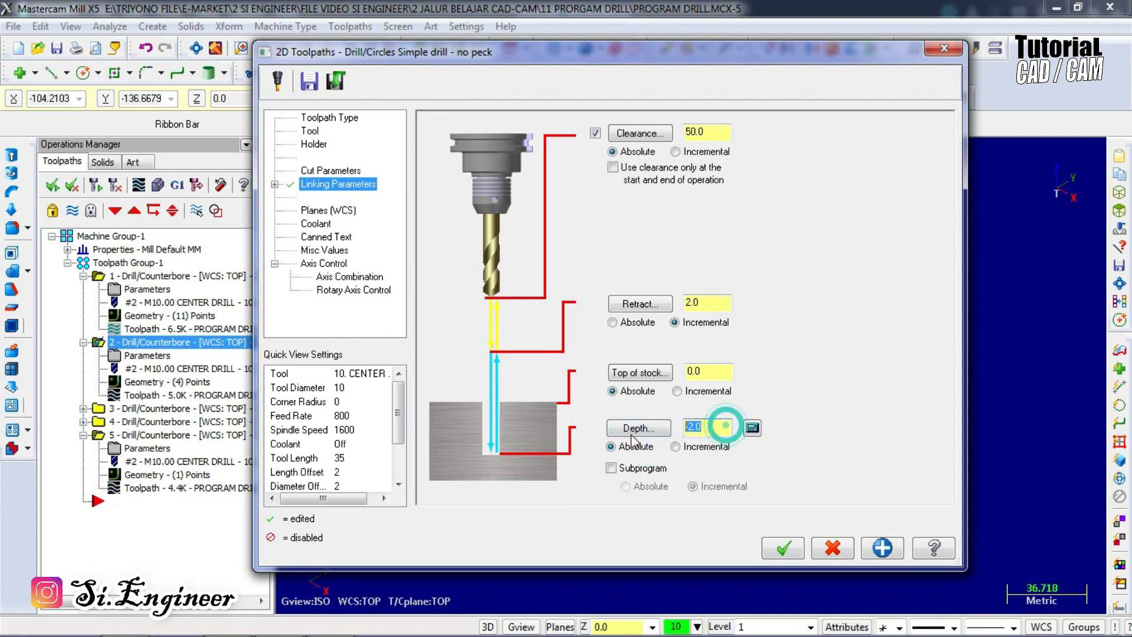
text(-10)
click(783, 548)
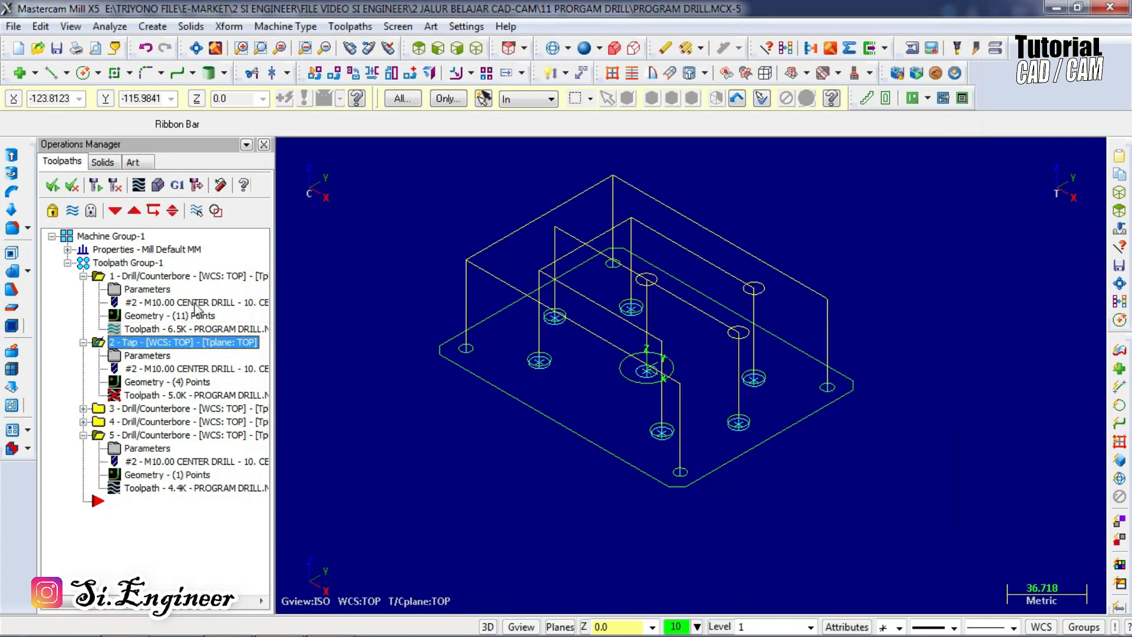
click(115, 185)
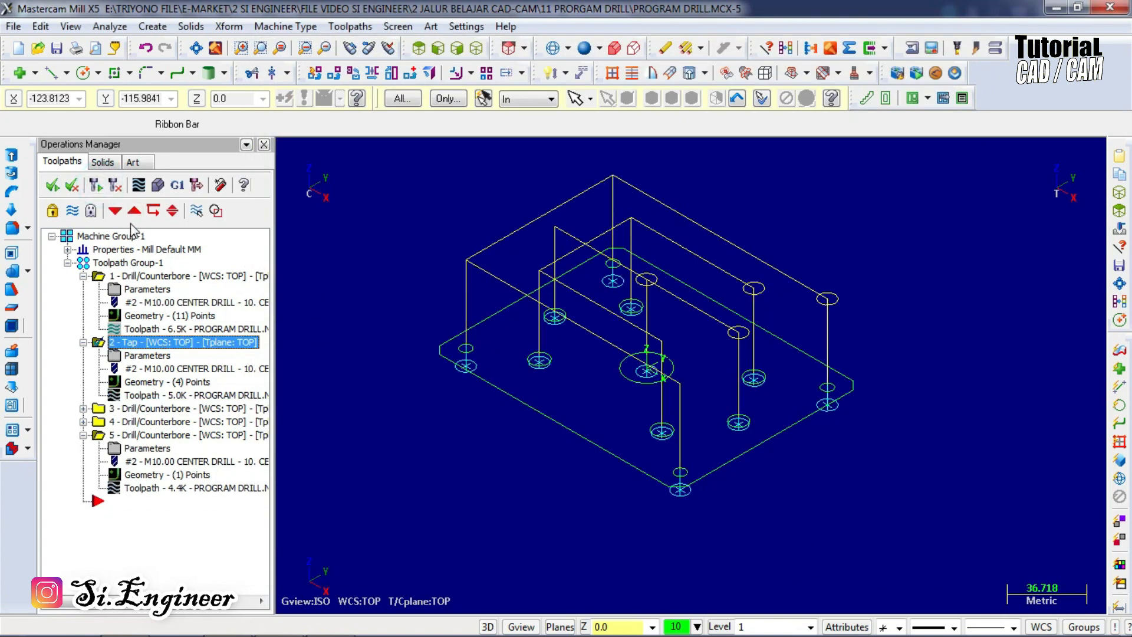
click(98, 188)
Post only operation 2 to the existing NC file PROGRAM DRILL TAP, overwriting it.
click(177, 185)
click(143, 445)
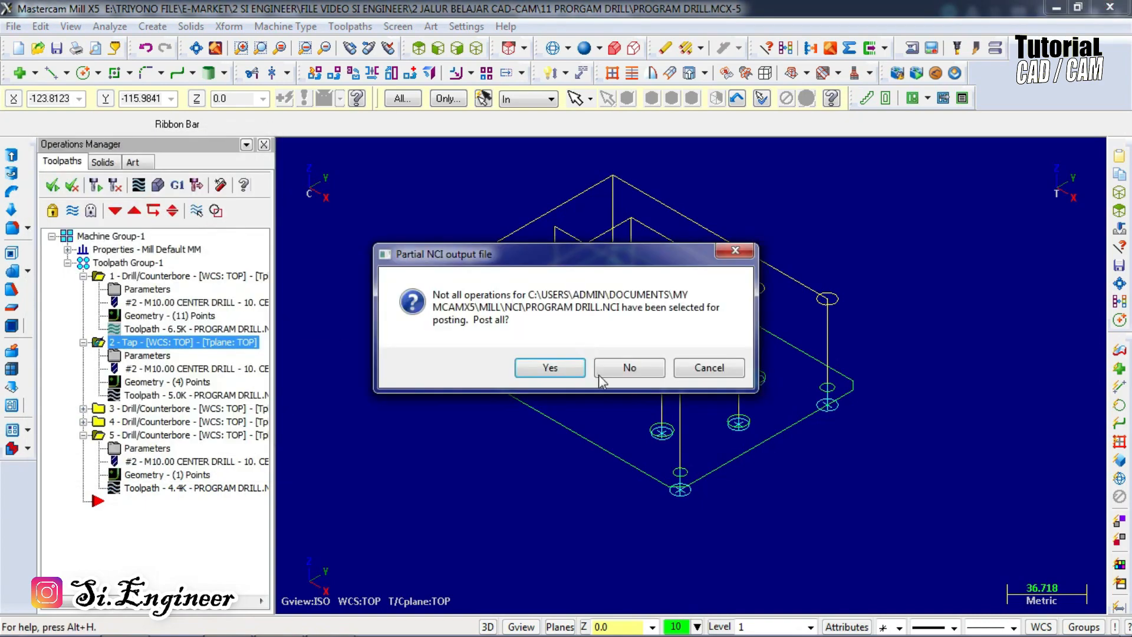
click(549, 368)
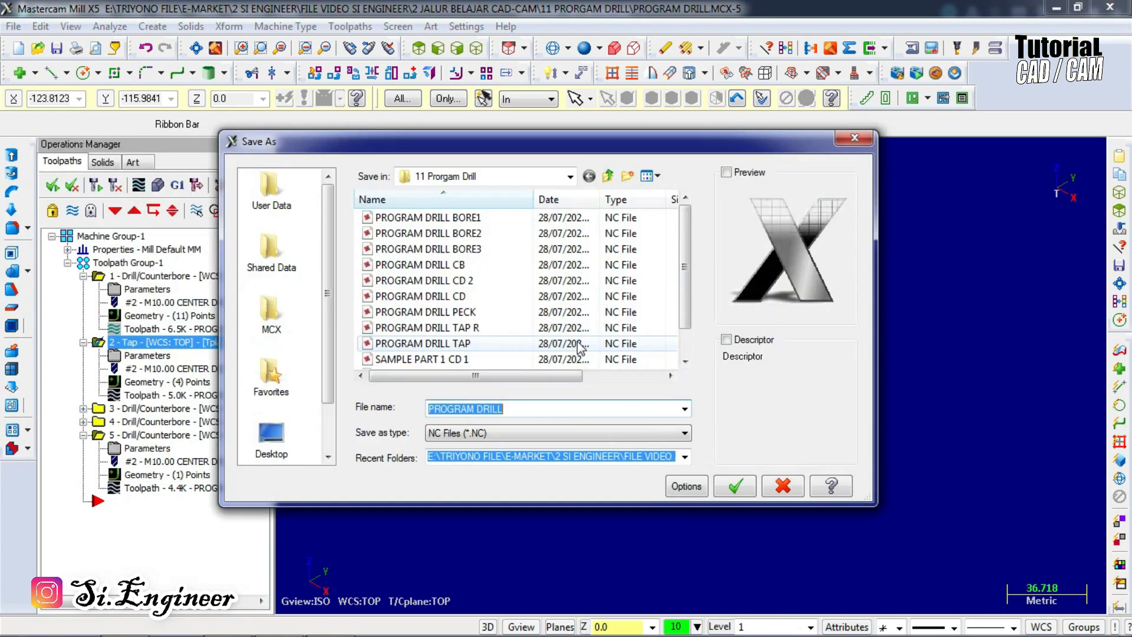
click(463, 343)
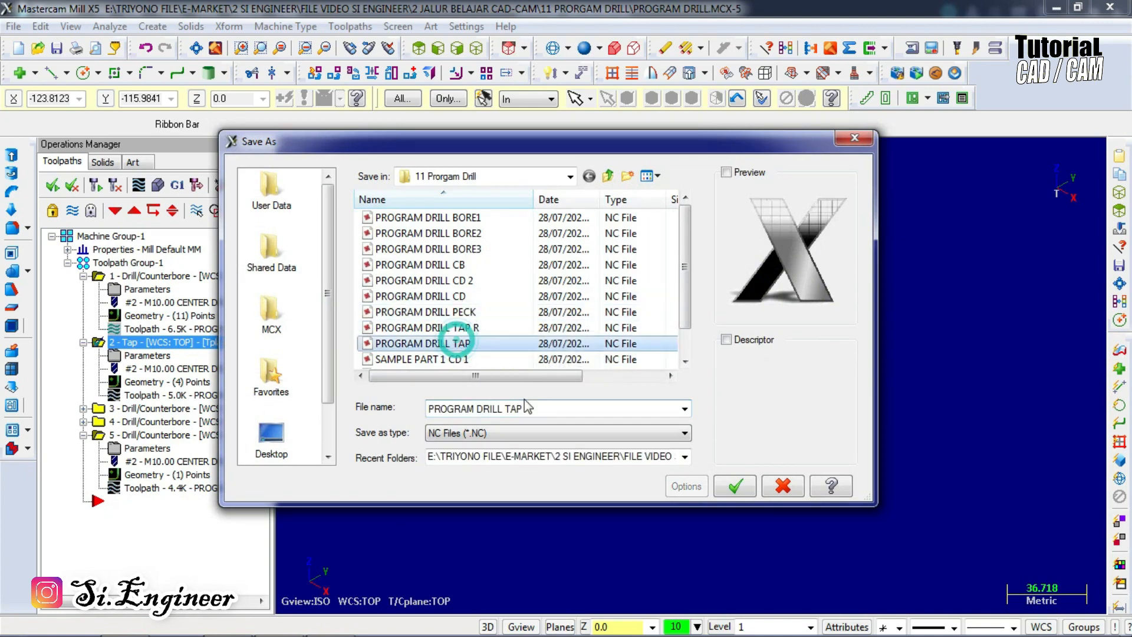
click(733, 489)
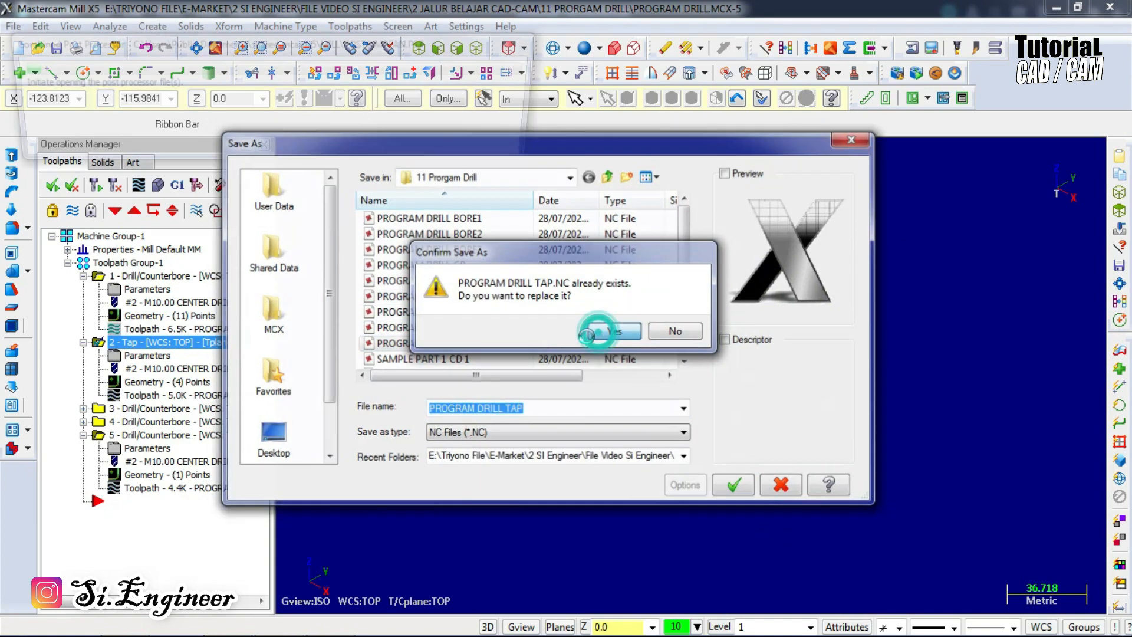
click(602, 333)
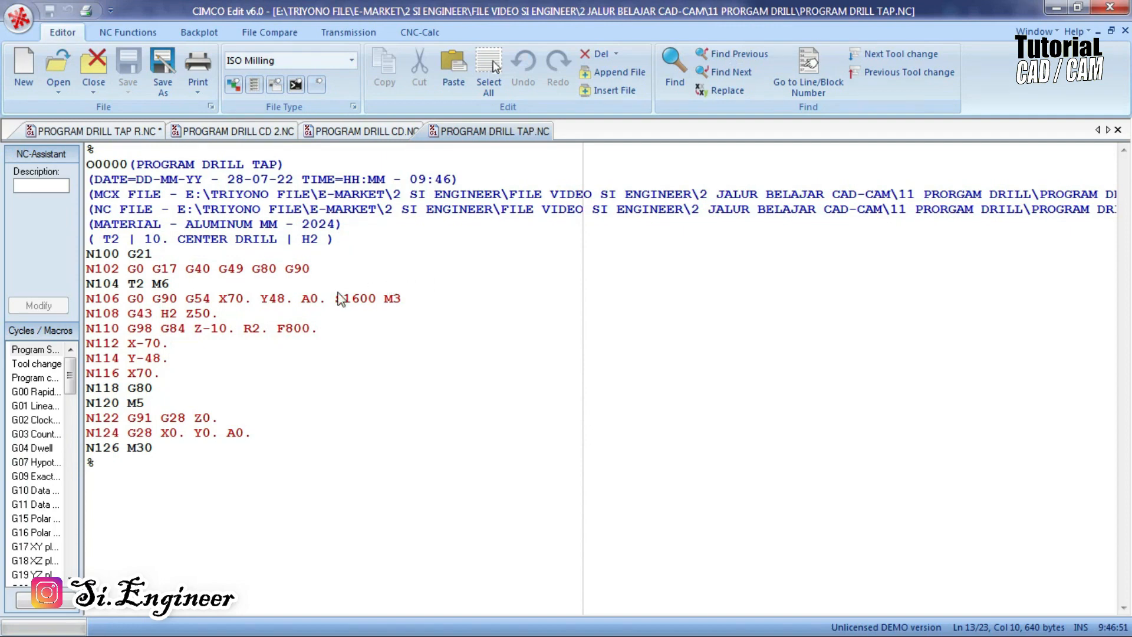
Examine the G84 tapping cycle and its Z depth in line N110 of PROGRAM DRILL TAP.NC.
click(342, 326)
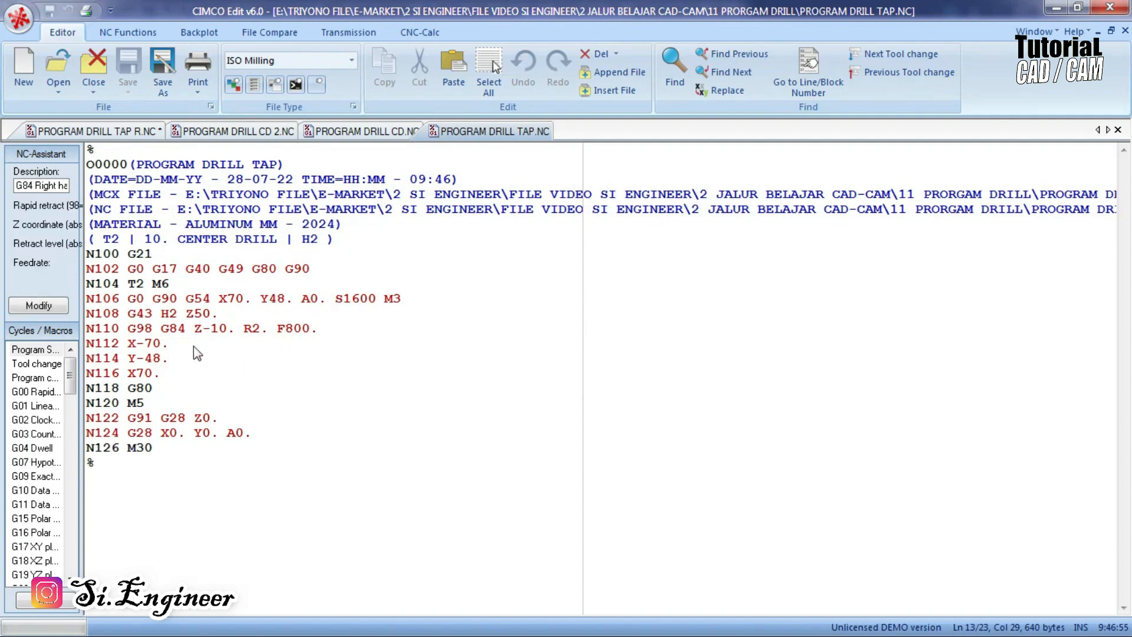
click(155, 328)
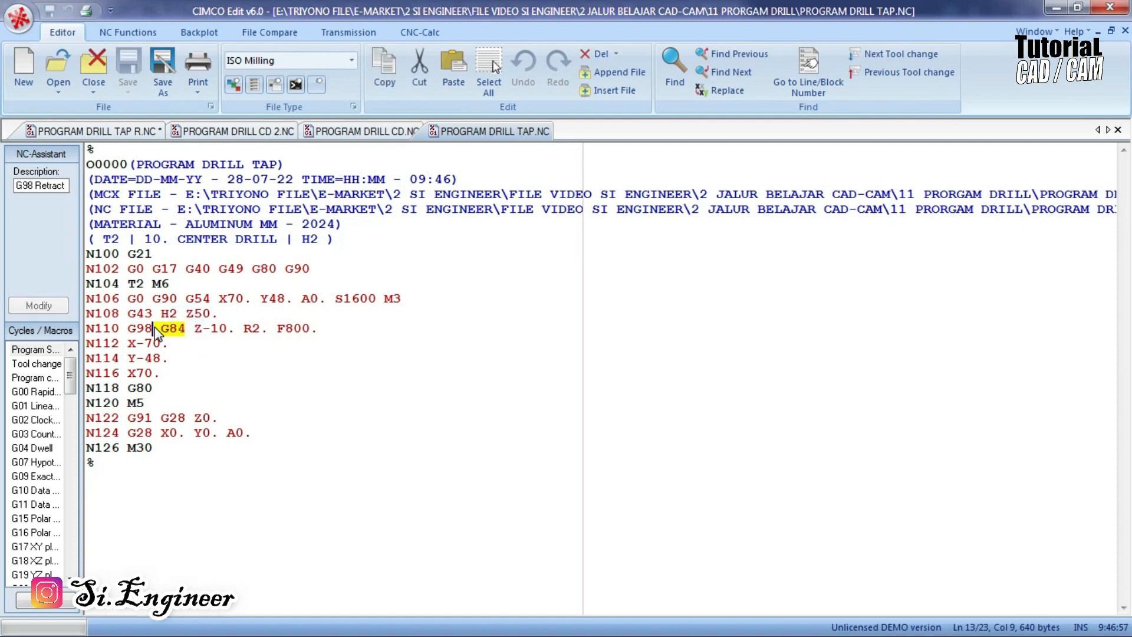
click(228, 330)
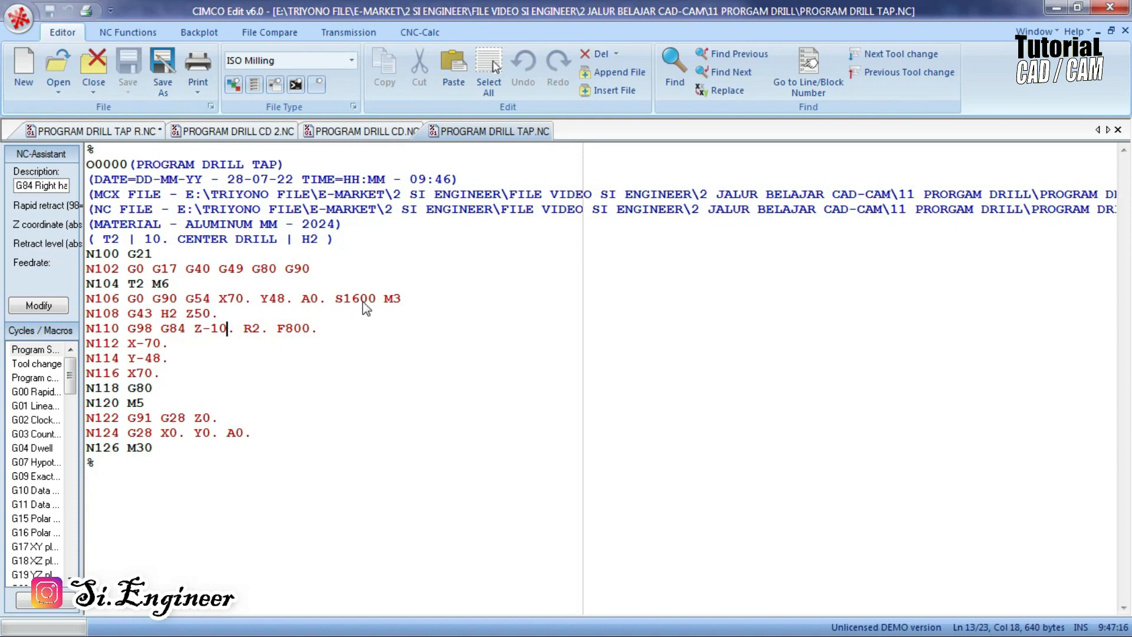
Edit PROGRAM DRILL TAP.NC so the spindle speed in line N106 is S100 and the feed in line N110 is F150.
drag(362, 301, 352, 301)
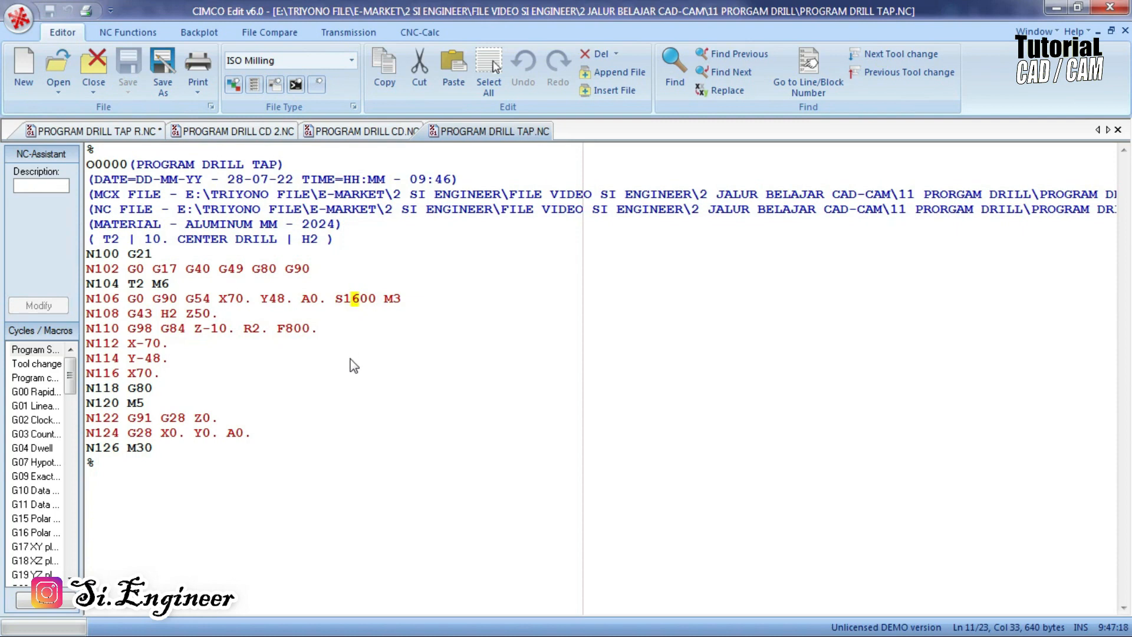
key(Delete)
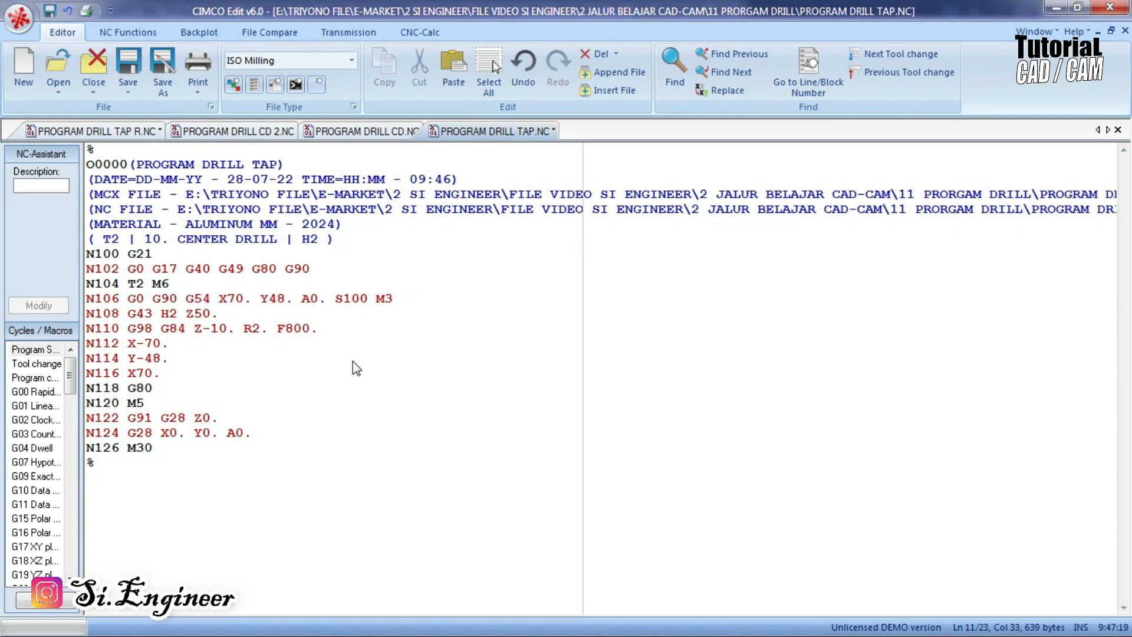
click(297, 330)
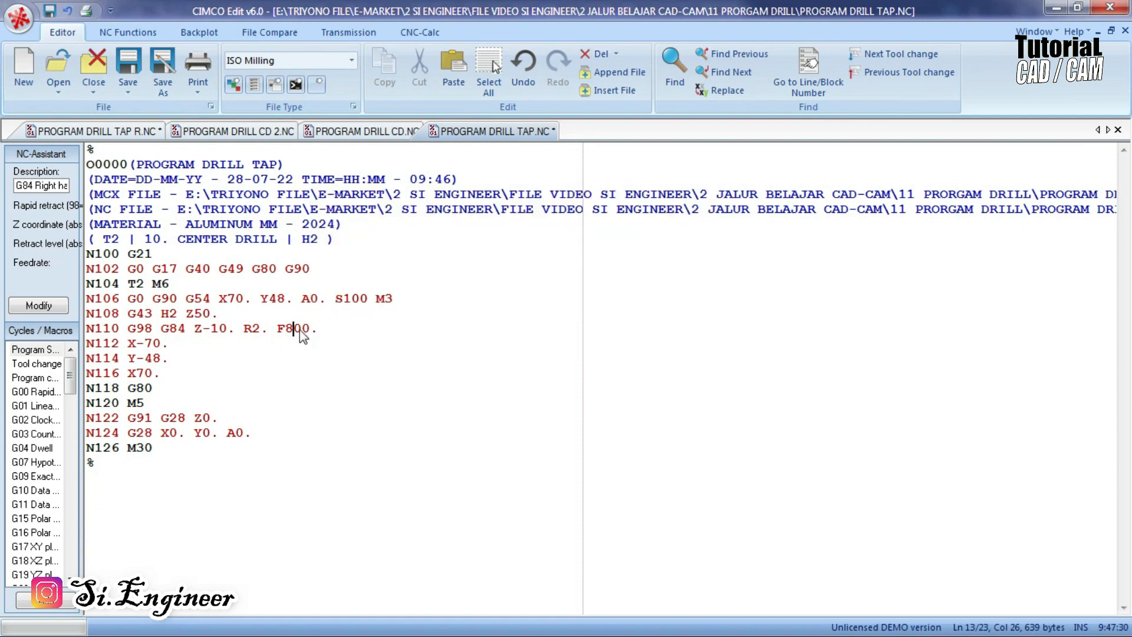
drag(300, 329, 287, 330)
text(15)
click(339, 333)
click(362, 300)
click(332, 327)
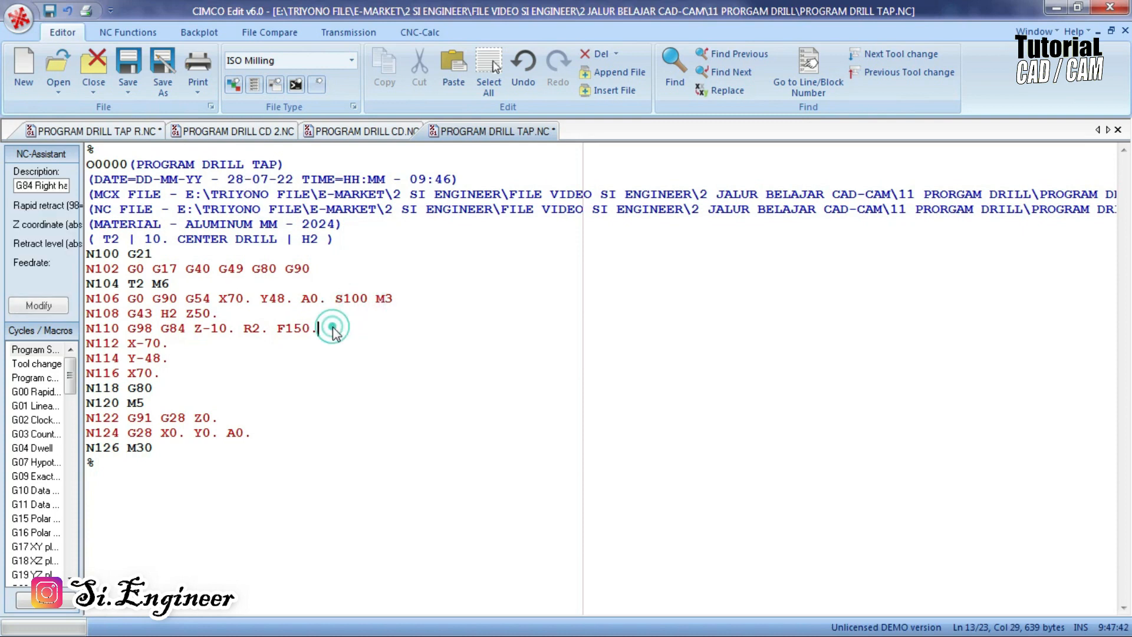
Return to Mastercam and change operation 2's cycle to Rigid Tapping Cycle.
click(1055, 7)
click(137, 357)
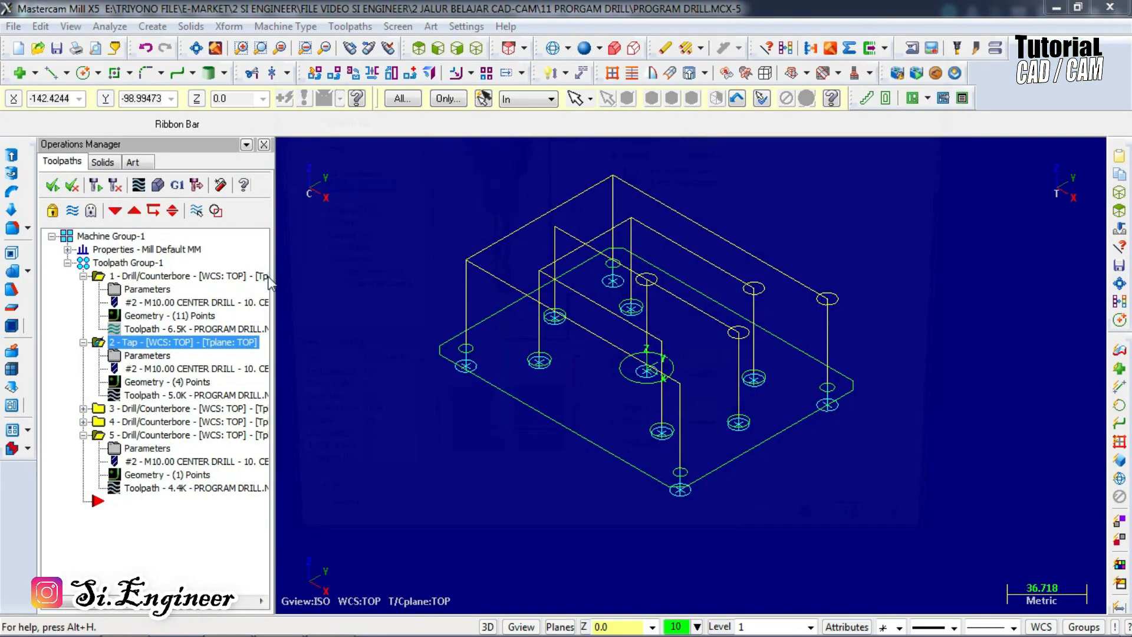
click(330, 170)
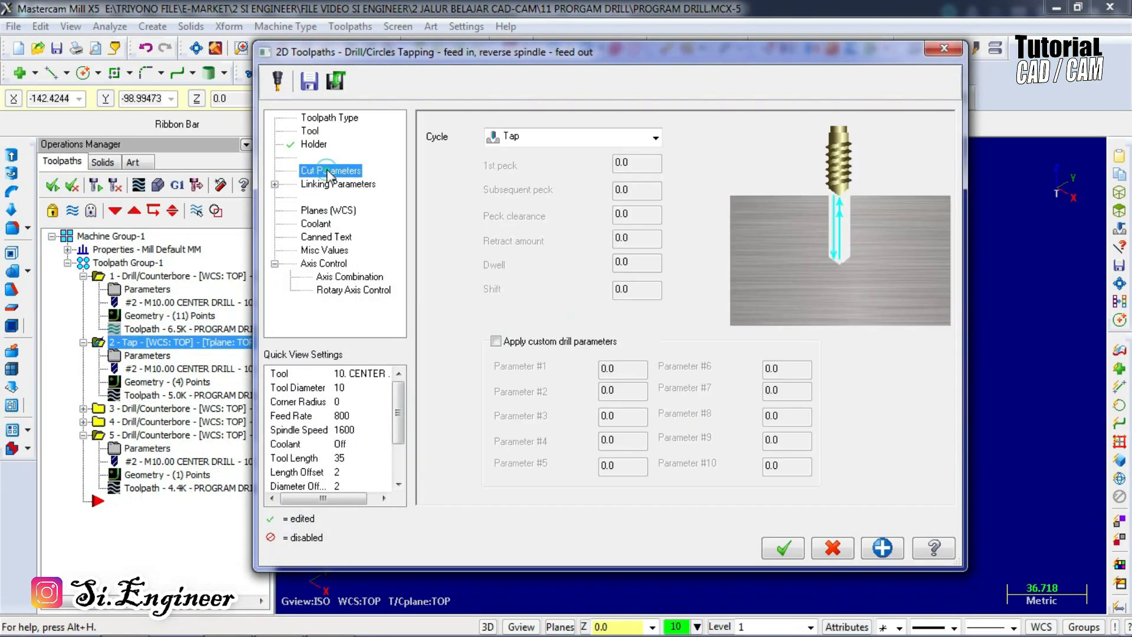
click(586, 136)
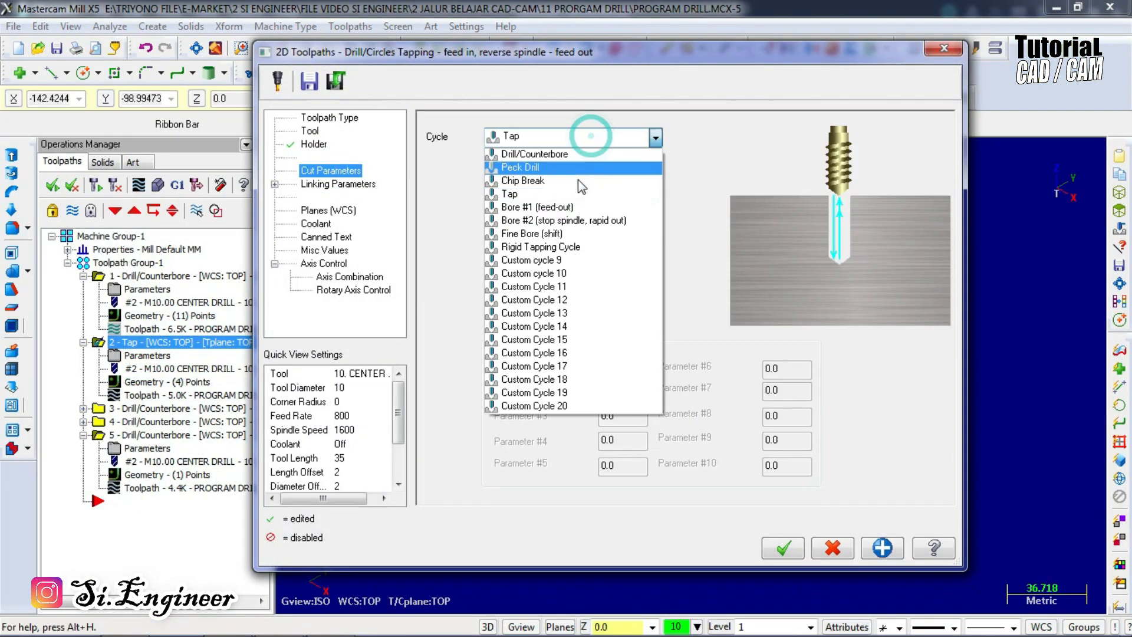
click(569, 246)
click(779, 548)
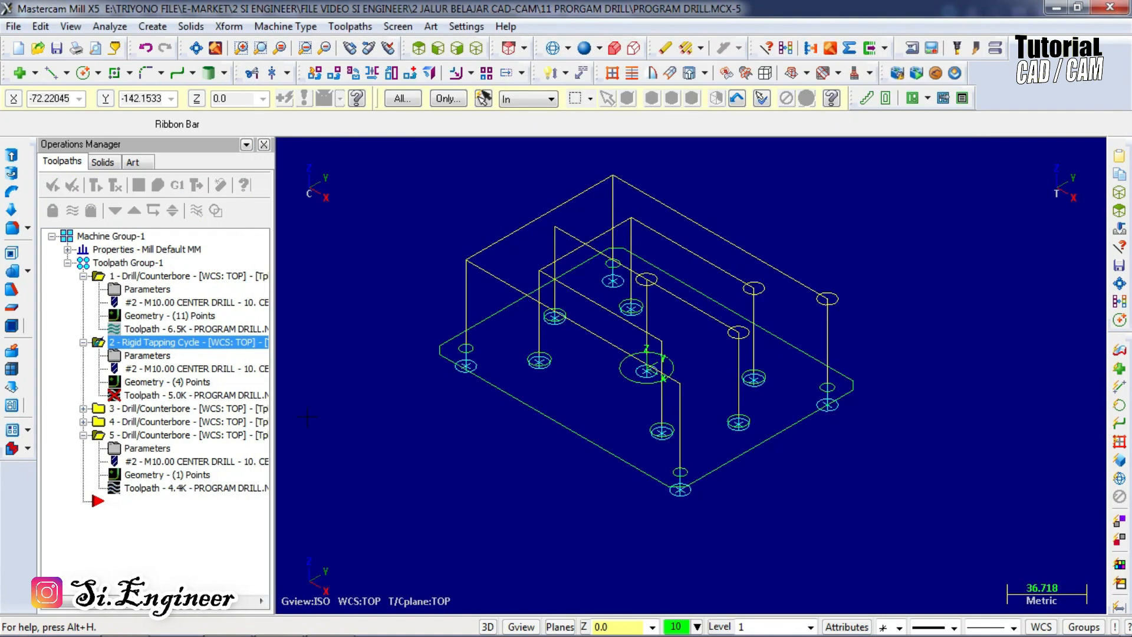
Post only operation 2 to the existing NC file PROGRAM DRILL TAP R, overwriting it and reloading it in the editor.
click(177, 185)
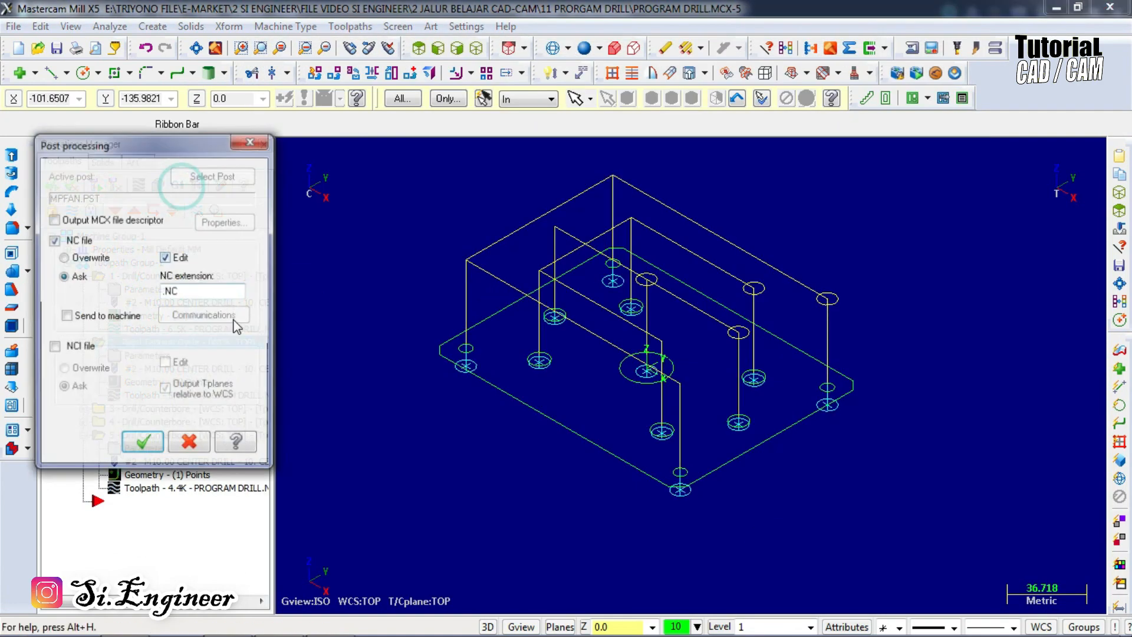
click(143, 443)
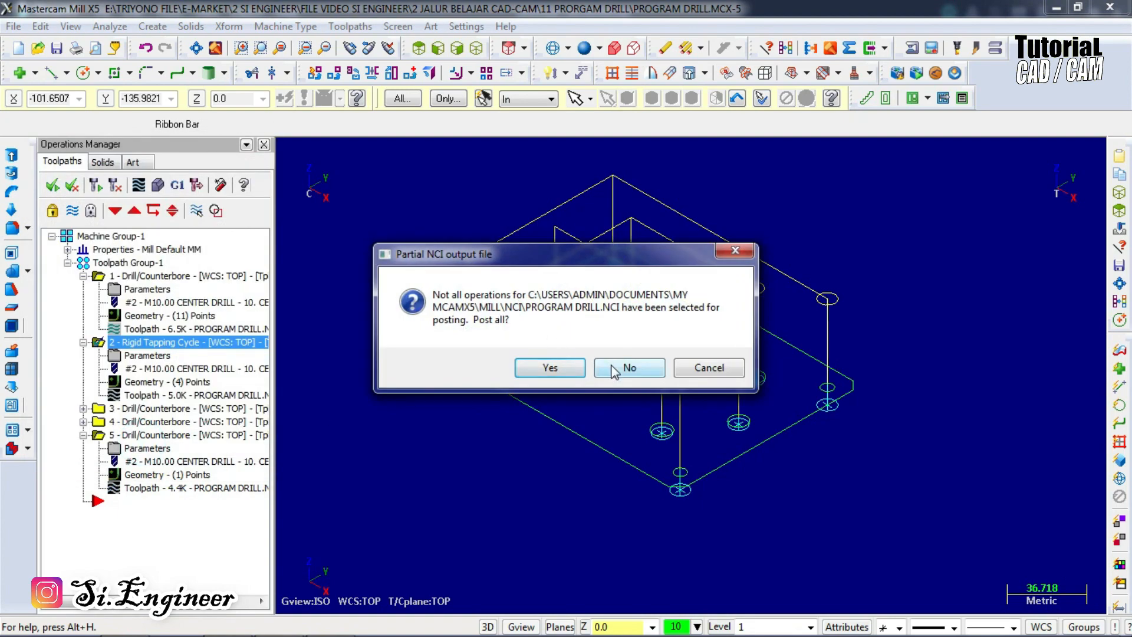
click(626, 366)
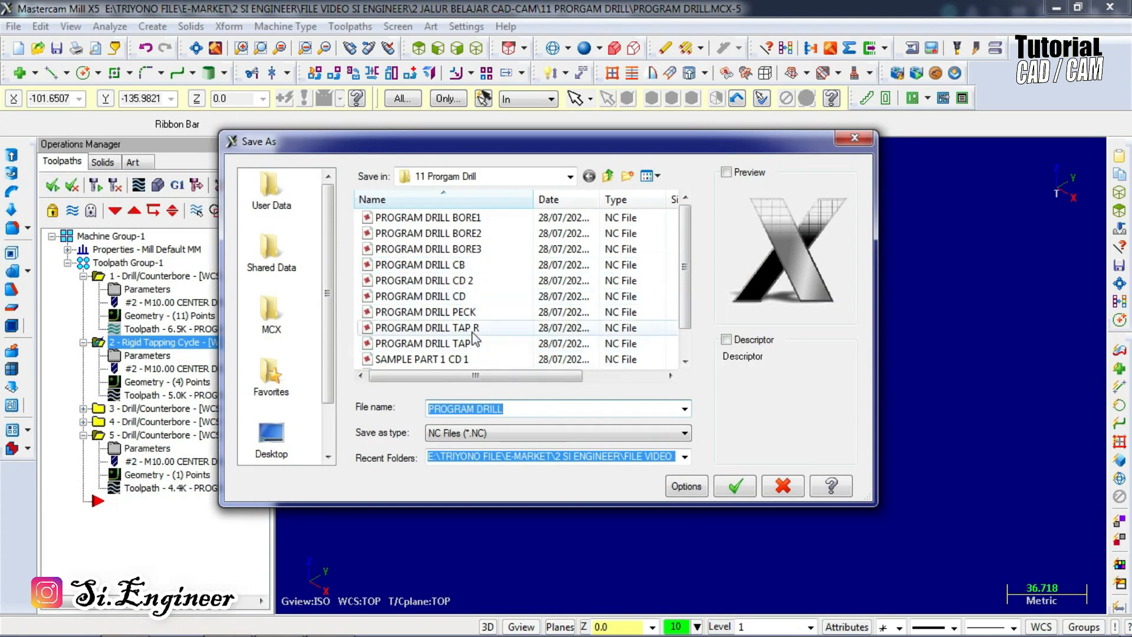
click(469, 327)
click(735, 487)
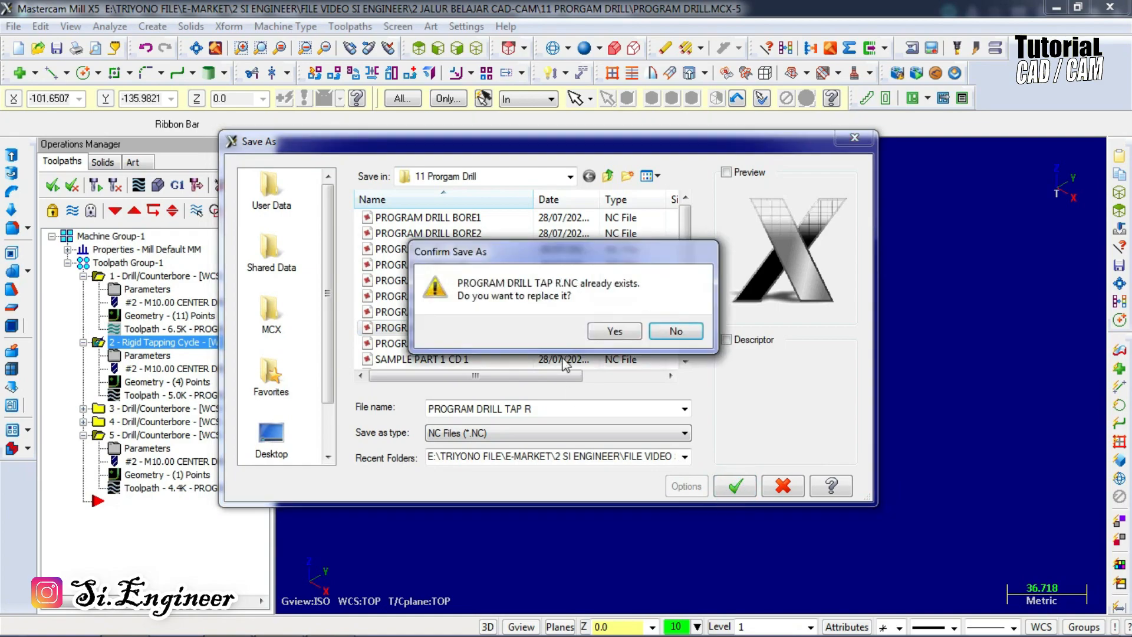
click(636, 334)
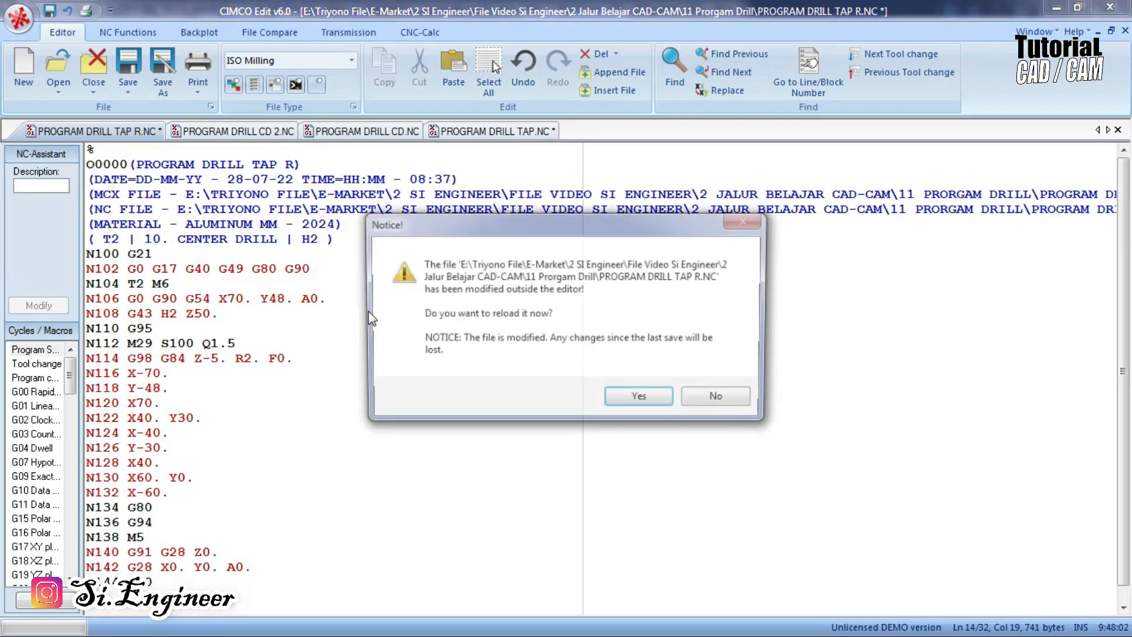
click(652, 401)
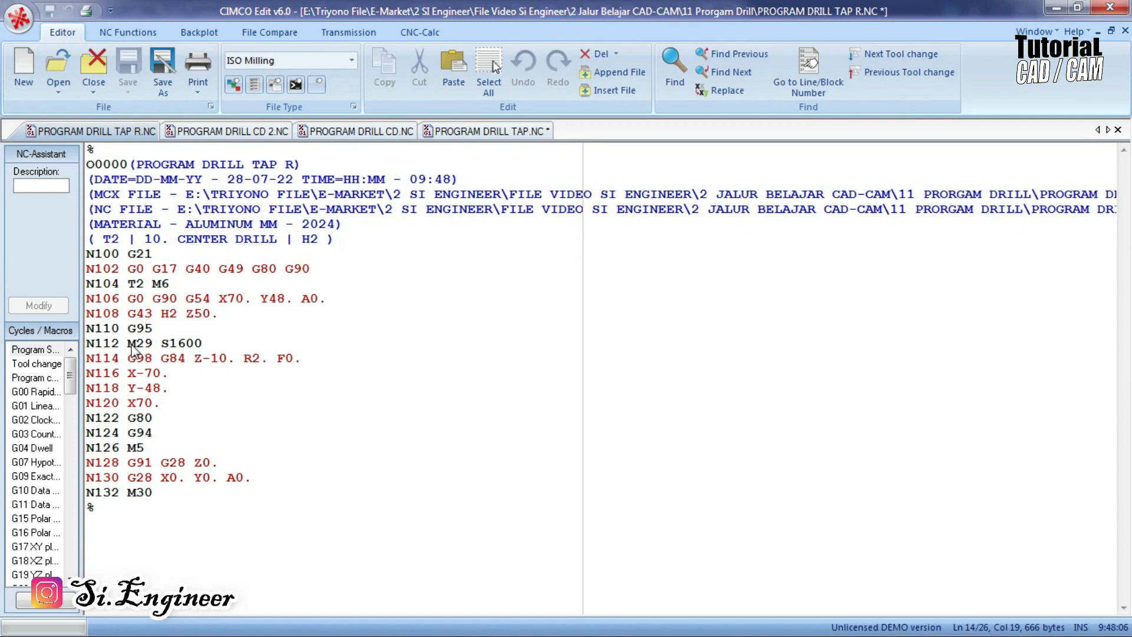
Edit line N112 of PROGRAM DRILL TAP R.NC so that it reads M29 S100 Q1.5.
drag(128, 347, 152, 347)
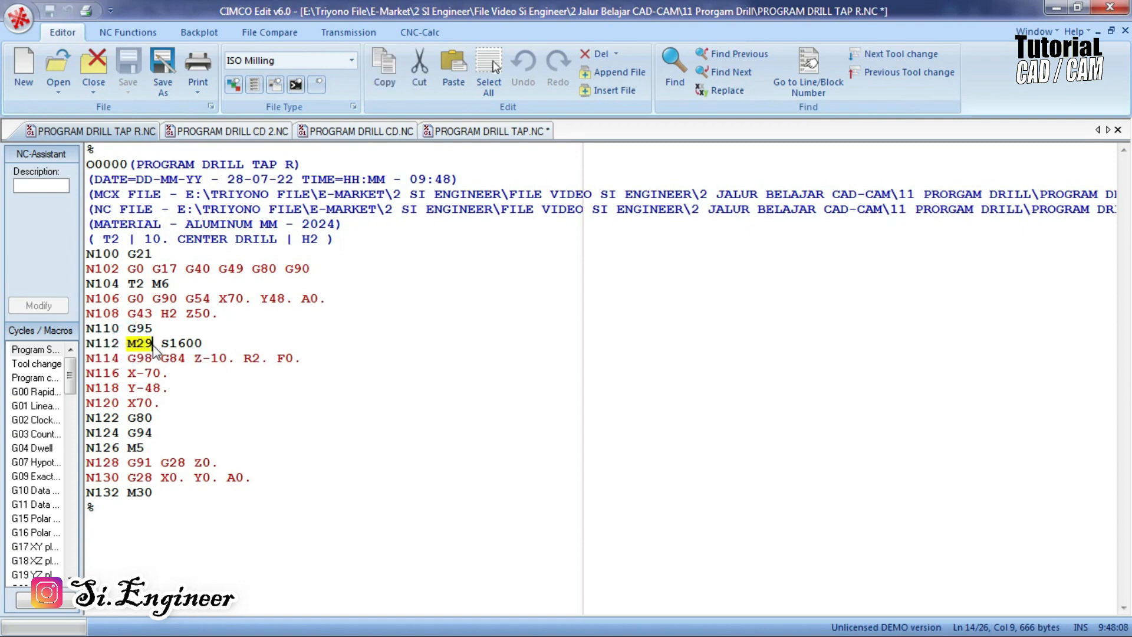
click(184, 347)
key(BackSpace)
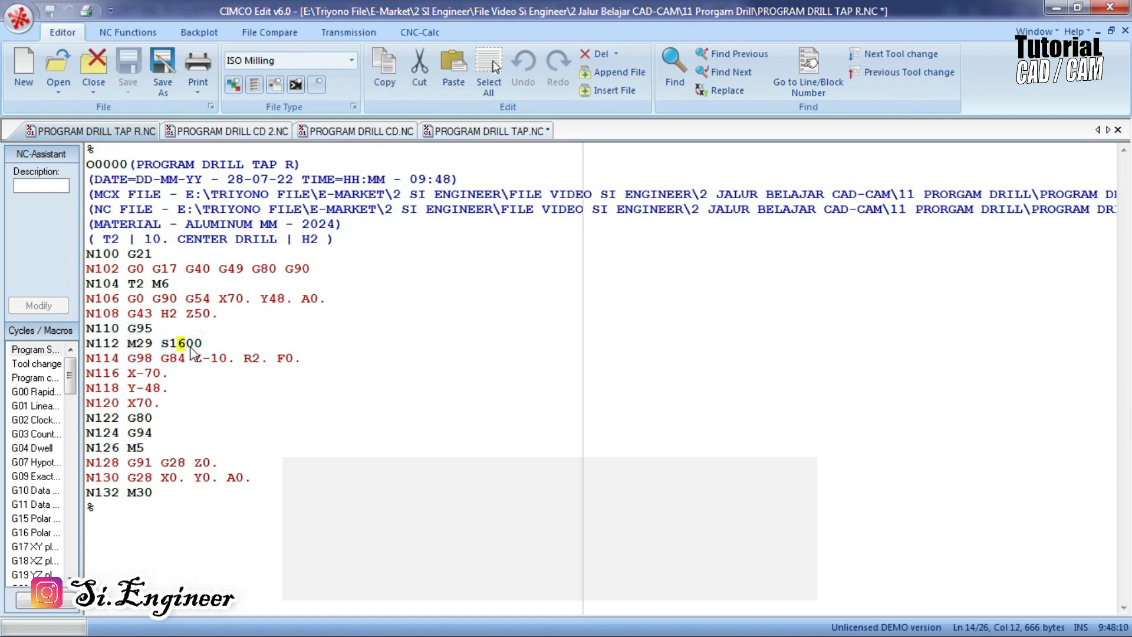
click(211, 343)
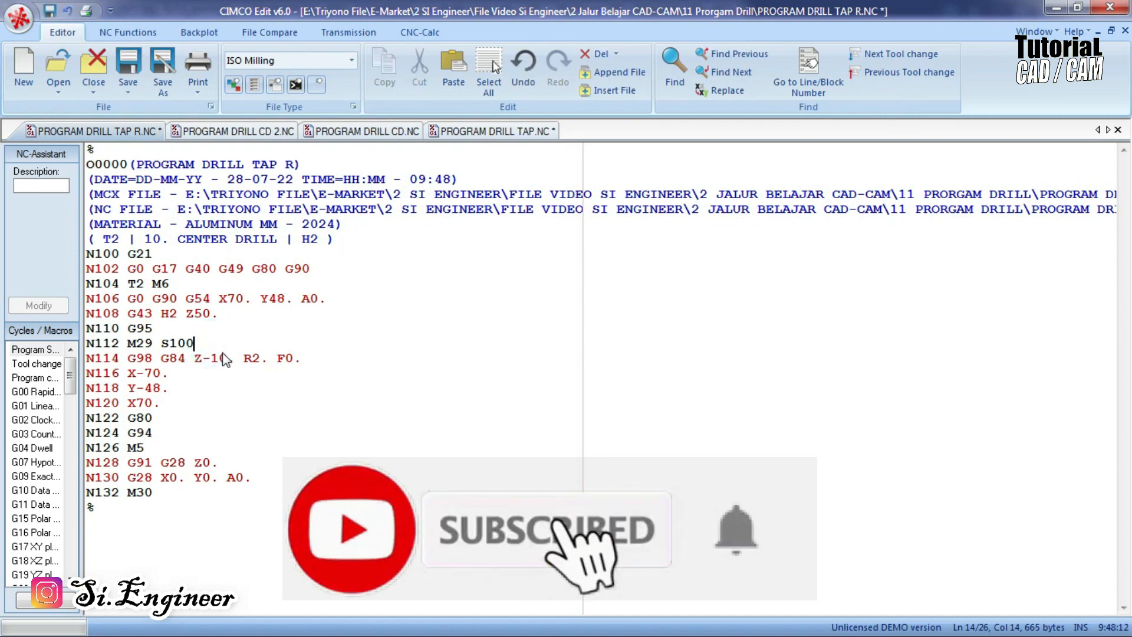
text(q)
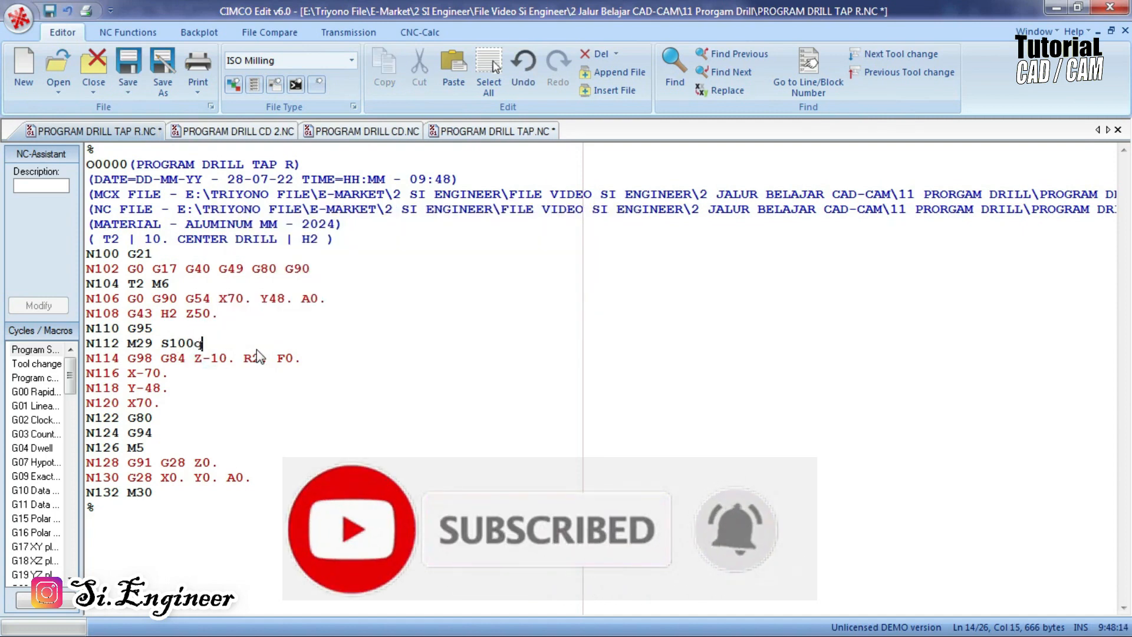
text(Q1.5)
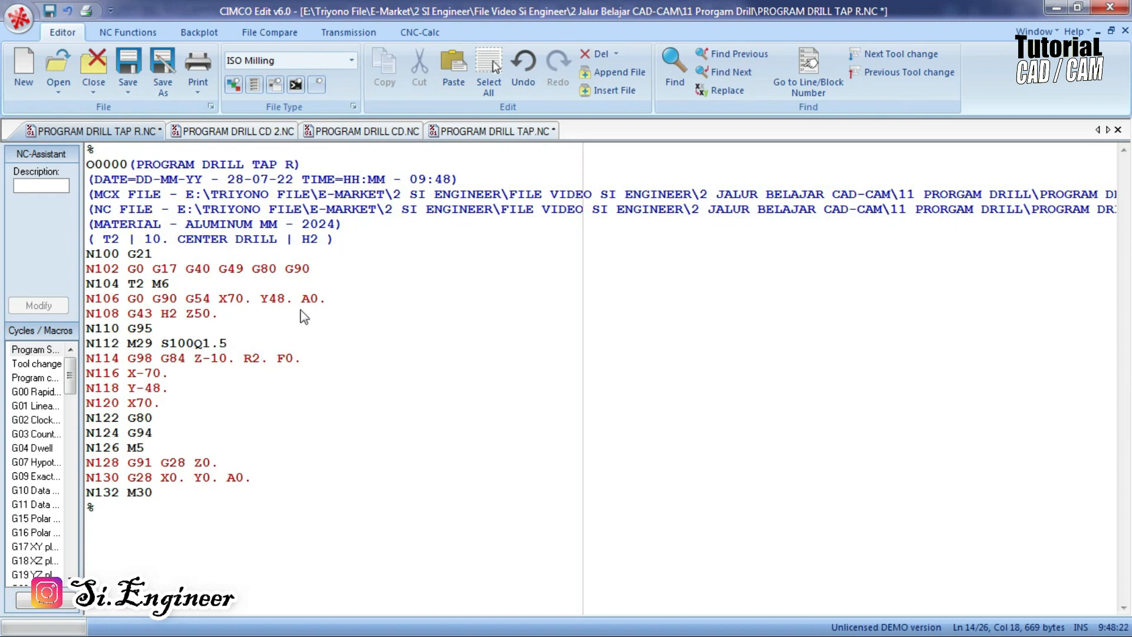
click(201, 343)
click(265, 347)
Examine the M29 rigid tapping command in line N112 and the feed value of the G84 cycle in line N114.
click(328, 349)
click(312, 358)
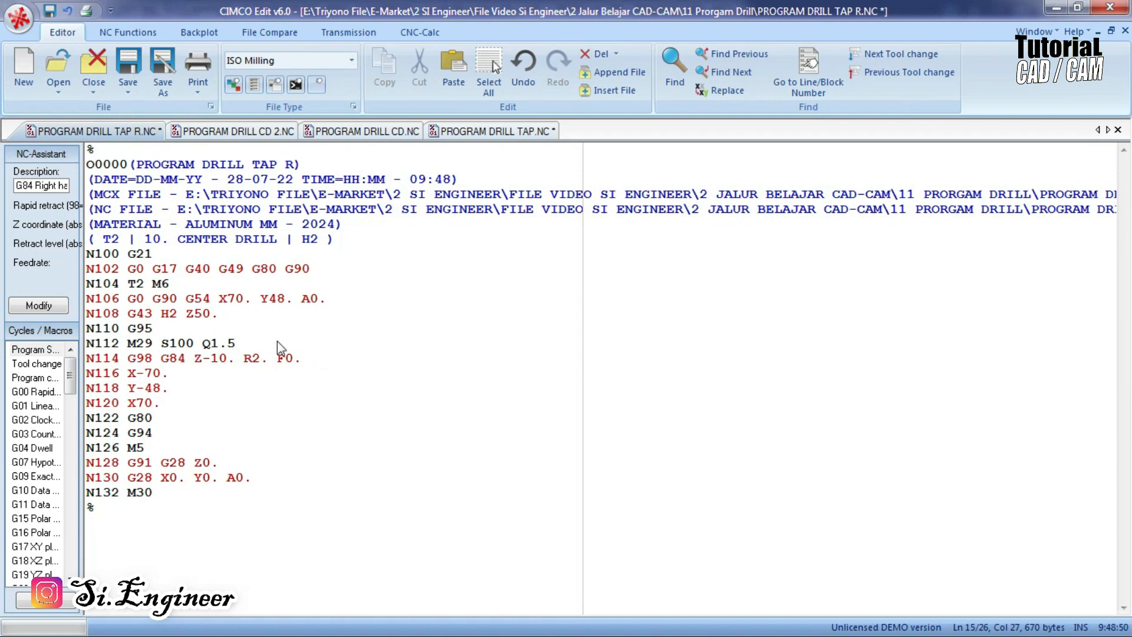
drag(265, 345, 111, 346)
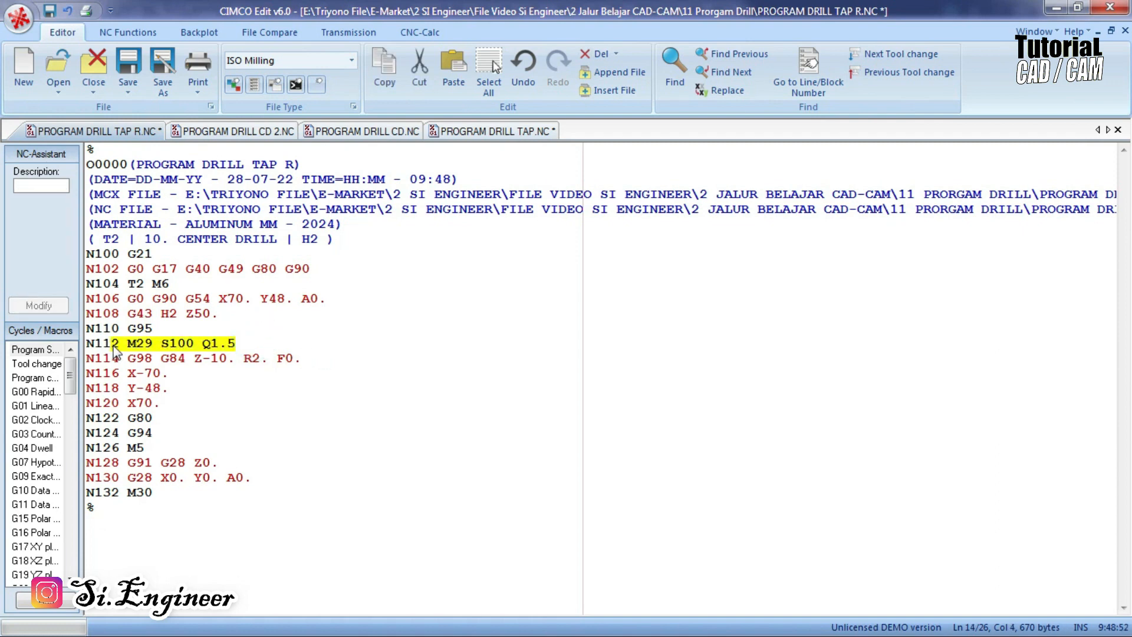
click(294, 360)
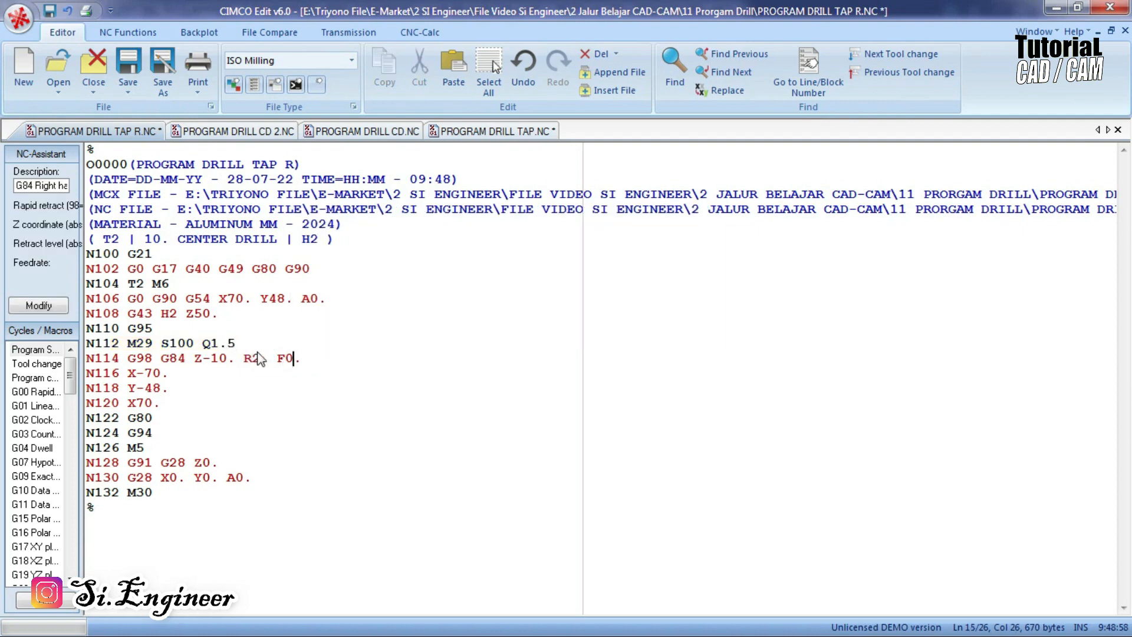
drag(236, 343, 162, 346)
click(317, 357)
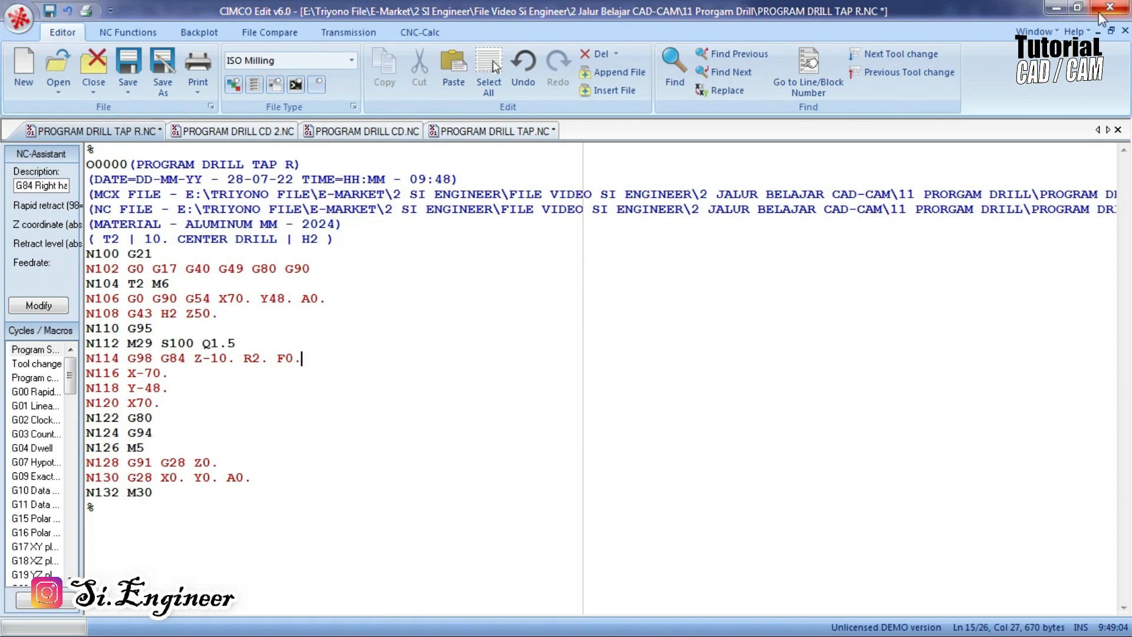
Return to Mastercam and regenerate operation 3 as a Peck Drill cycle with a peck of 2.0.
click(1059, 10)
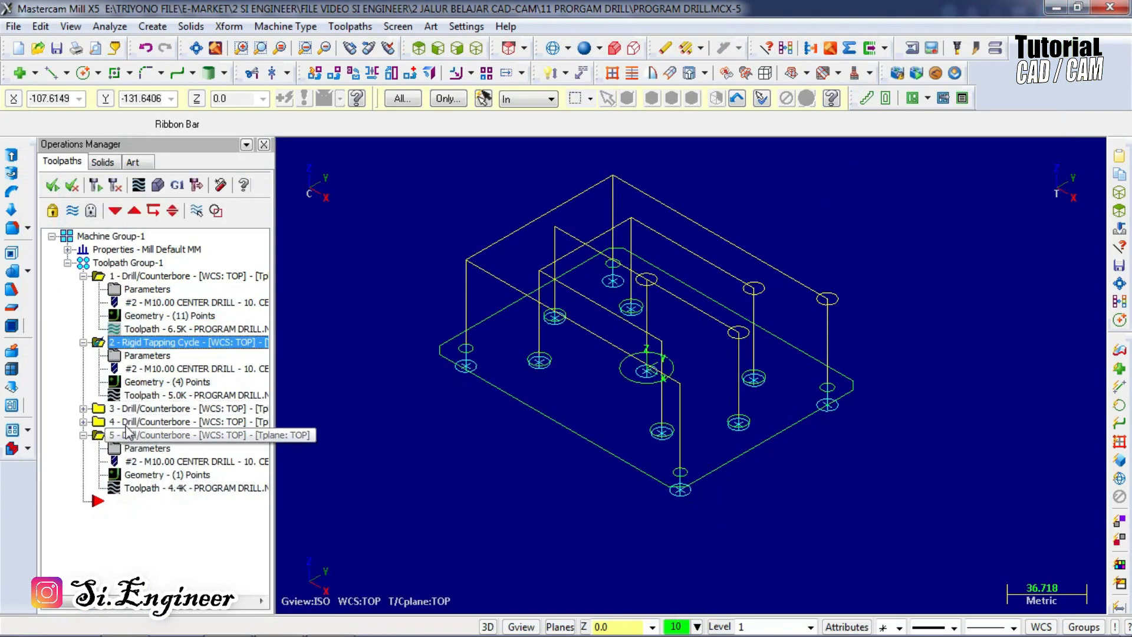
click(104, 345)
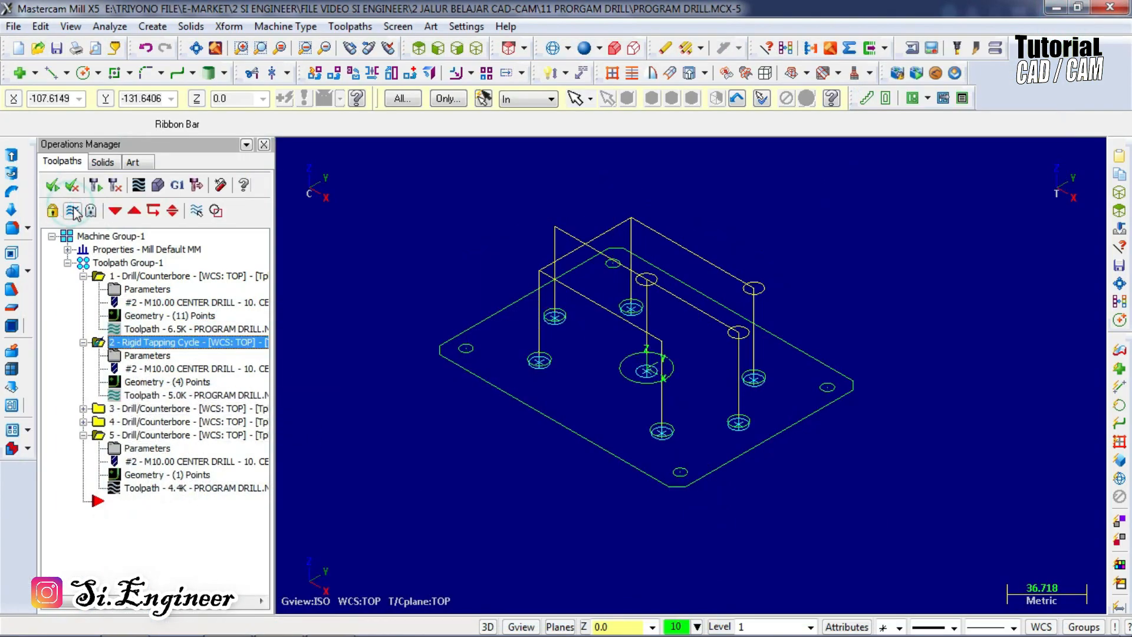
click(126, 408)
click(83, 408)
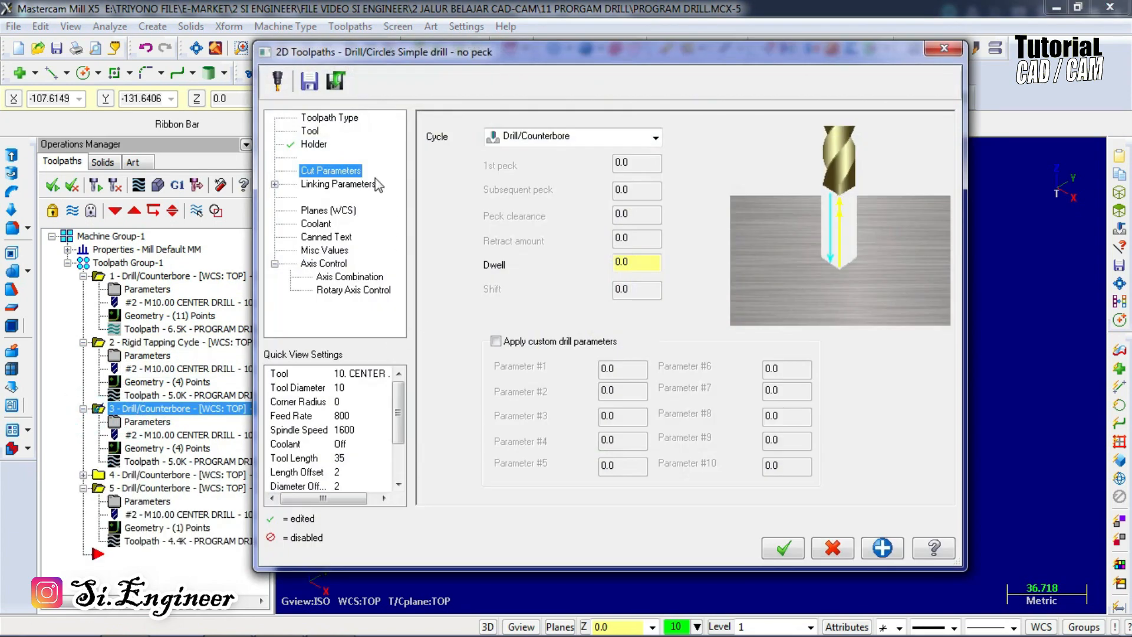
click(563, 139)
click(530, 154)
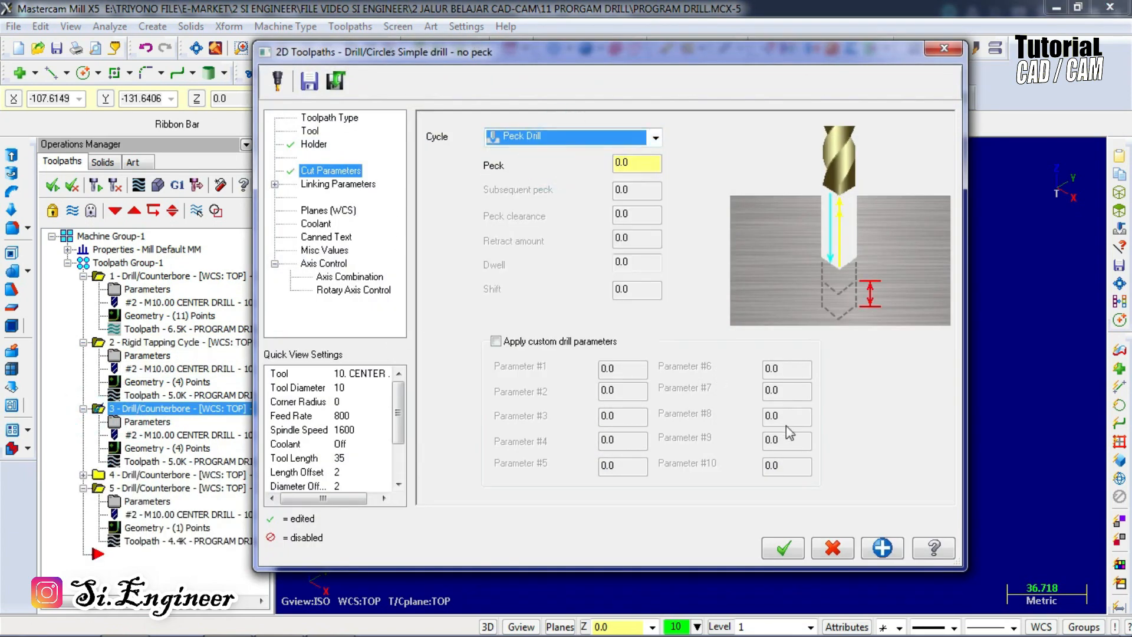
double_click(643, 165)
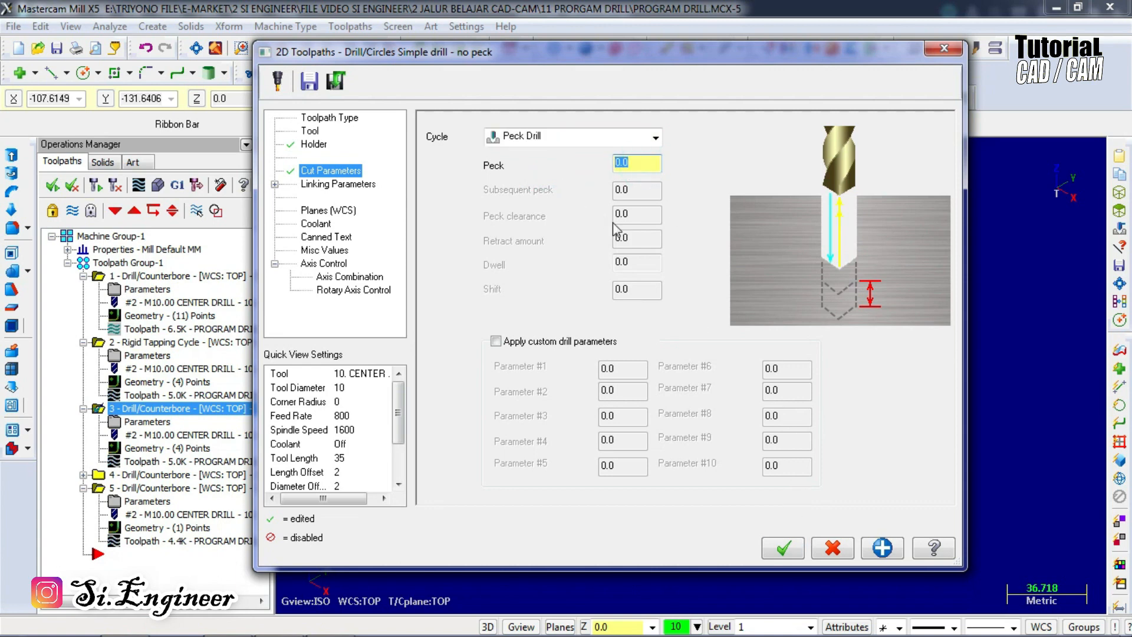
click(783, 548)
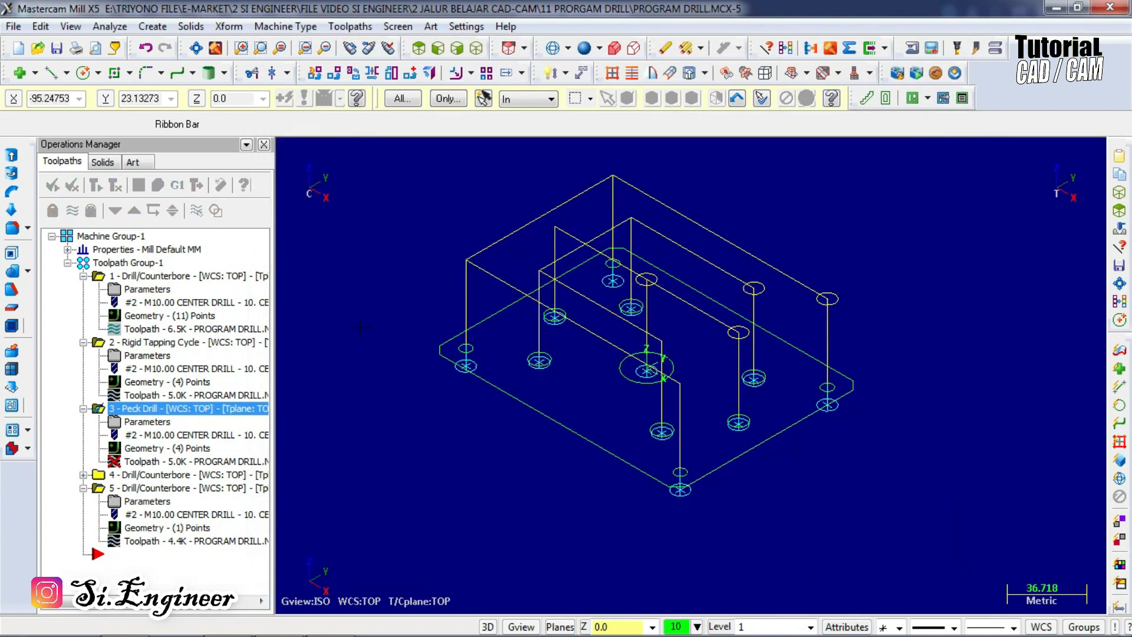
click(95, 186)
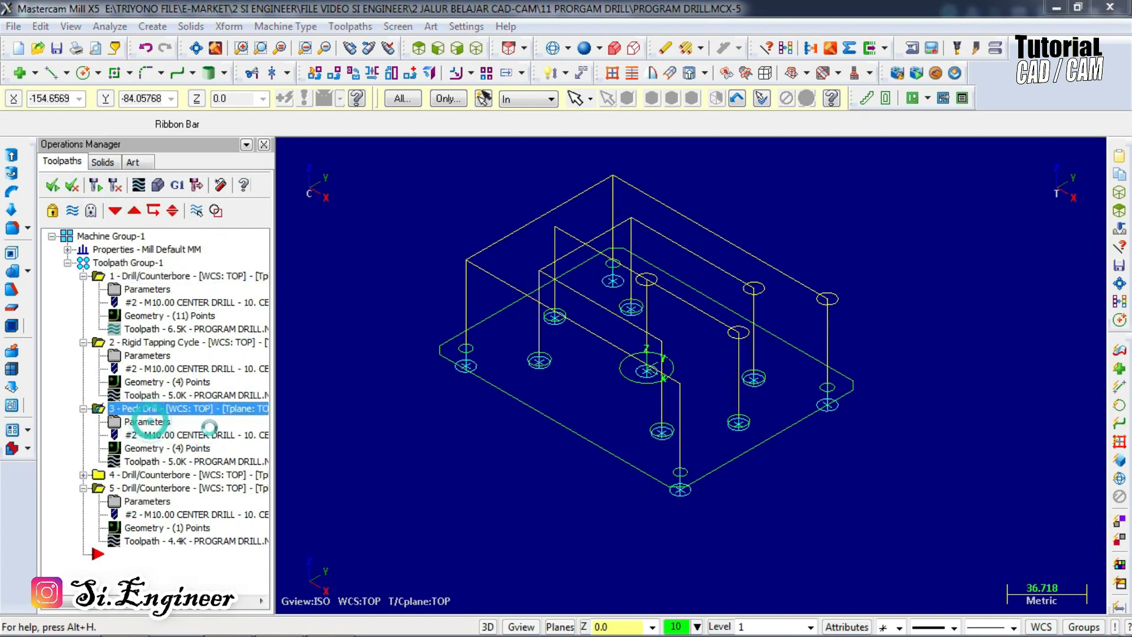
Set operation 3's drilling depth to -10 absolute and regenerate its toolpath.
click(147, 421)
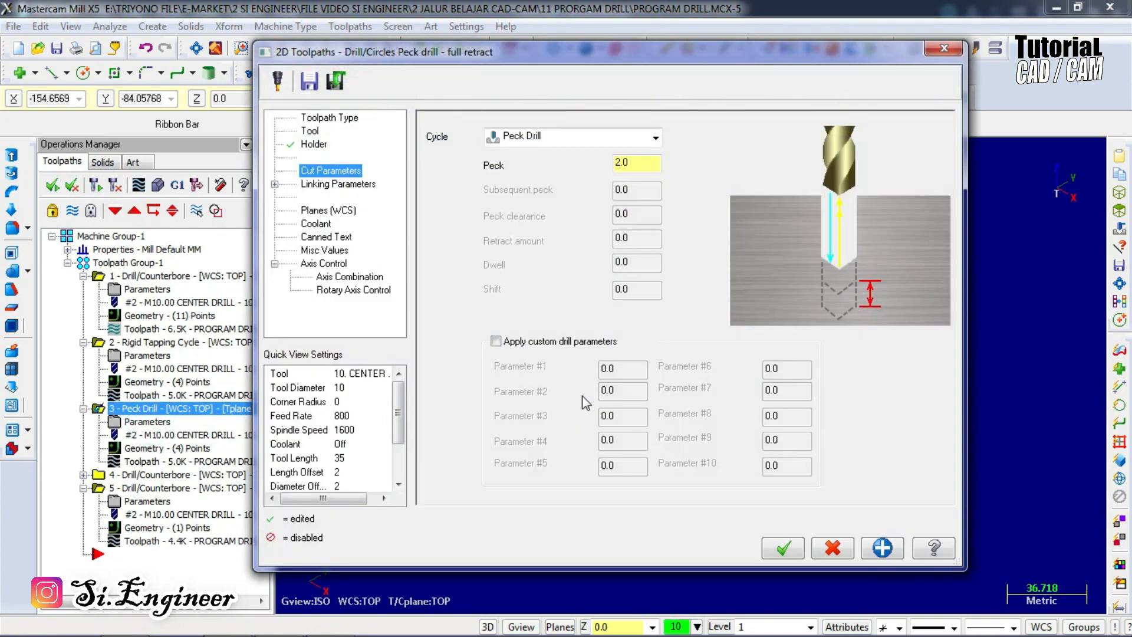
click(335, 185)
click(645, 455)
double_click(690, 427)
key(BackSpace)
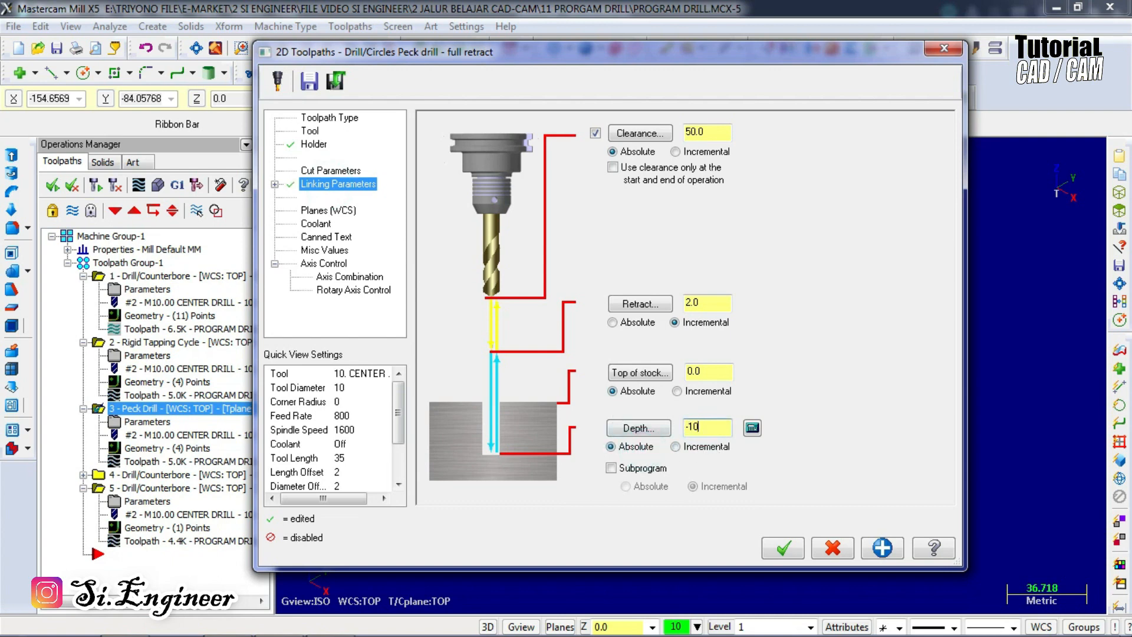
click(782, 547)
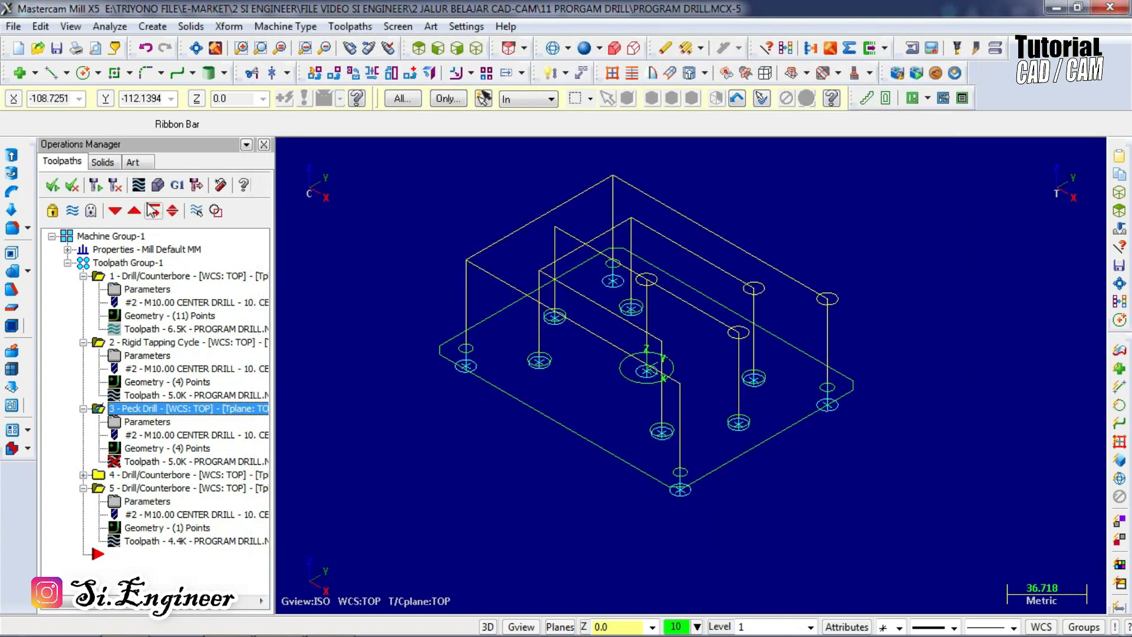
click(95, 186)
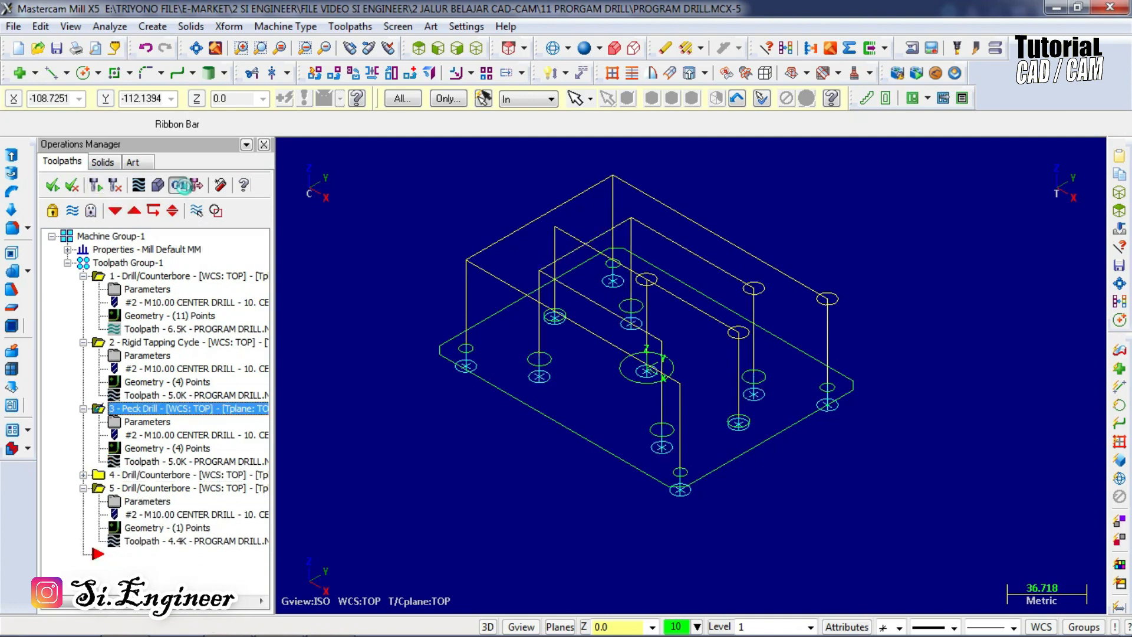
Post only operation 3 to the existing NC file PROGRAM DRILL PECK, overwriting it.
click(177, 185)
click(145, 442)
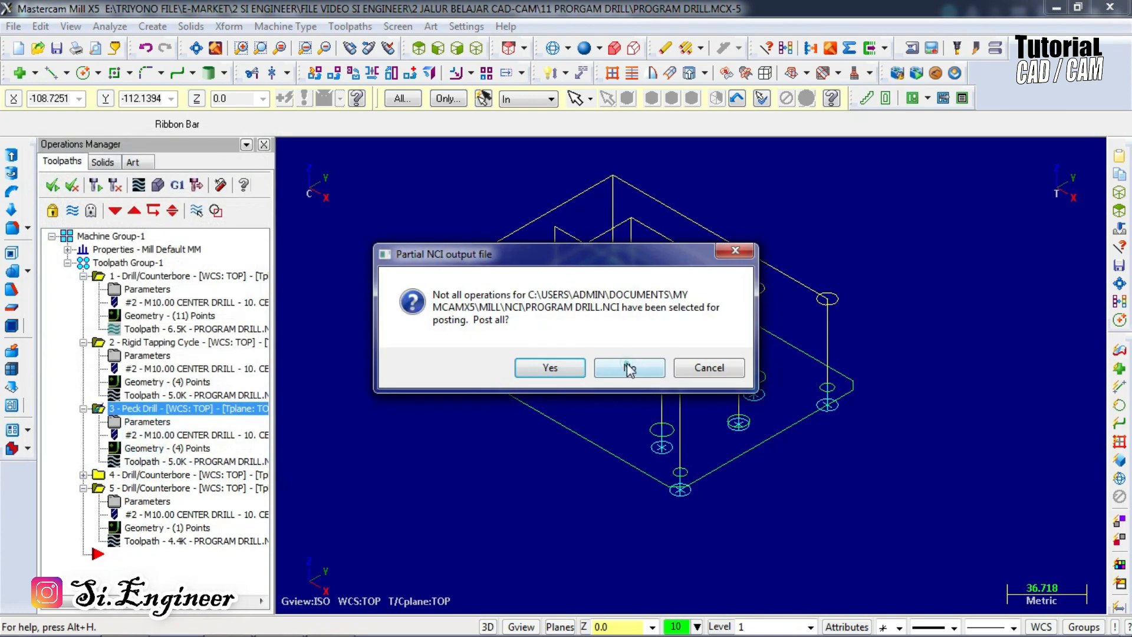
click(629, 368)
click(495, 311)
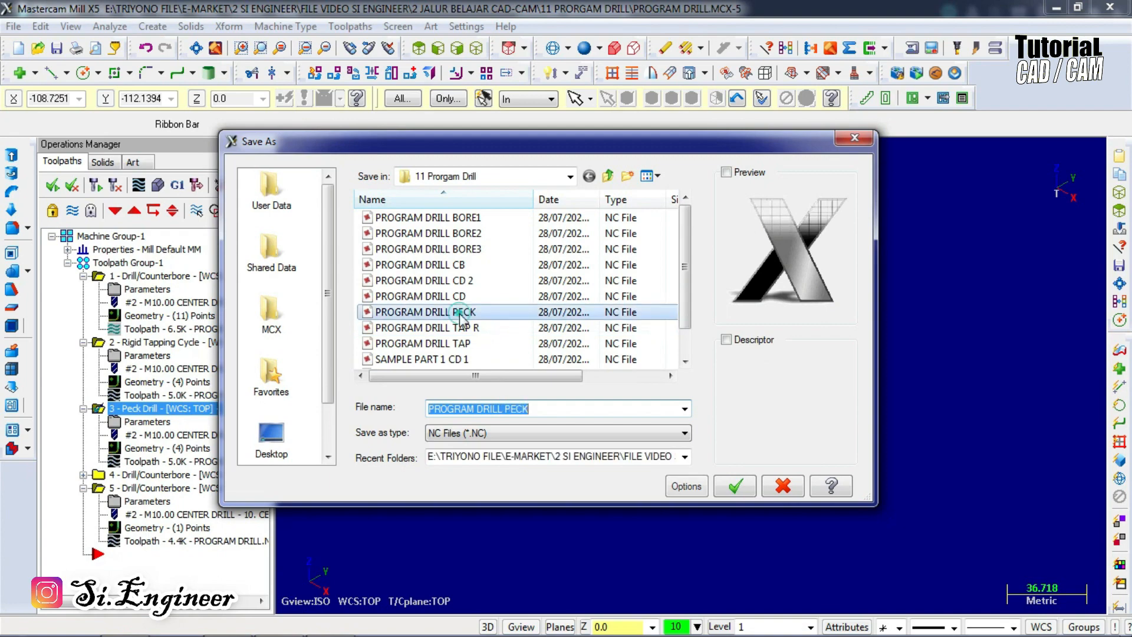
click(735, 486)
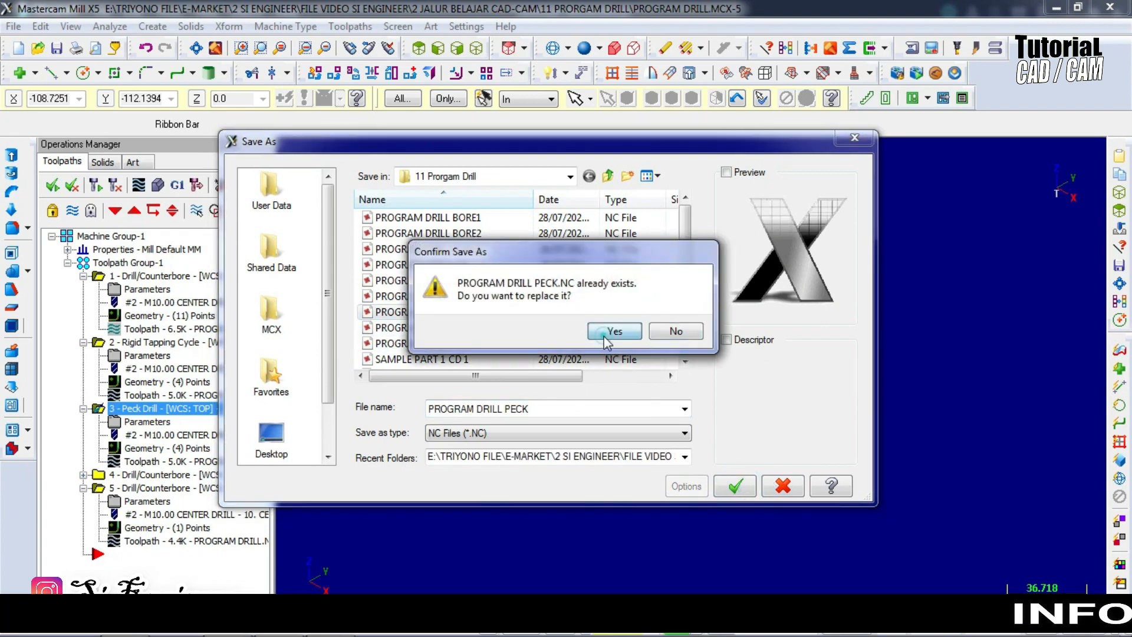
click(620, 330)
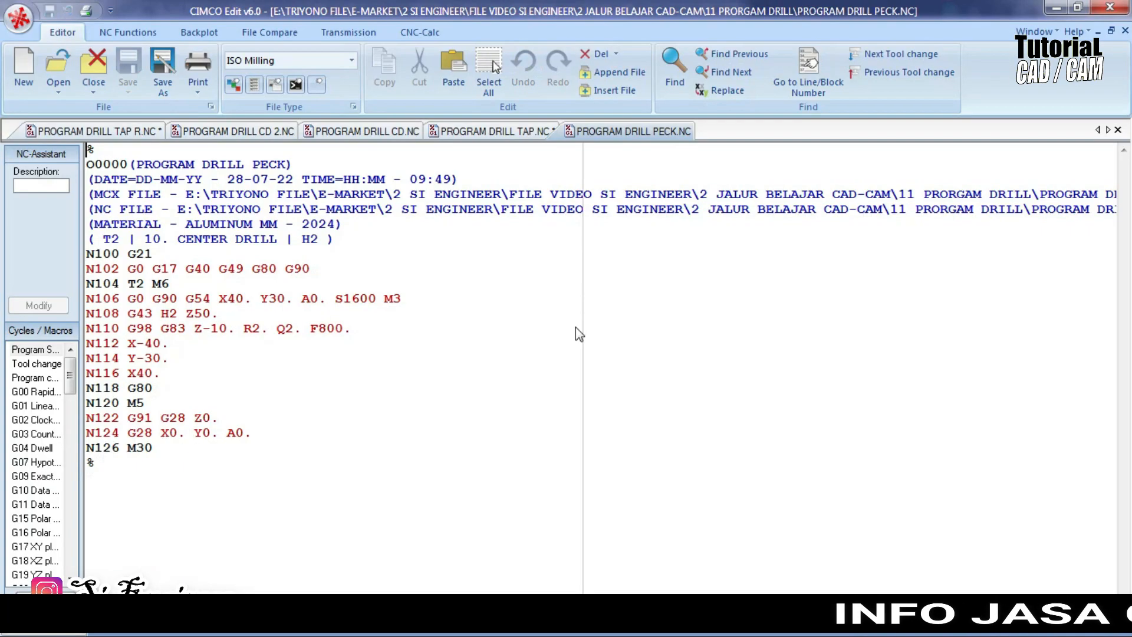
Examine the G83 peck drilling cycle and its Q value in line N110 of PROGRAM DRILL PECK.NC, and return to Mastercam.
click(183, 331)
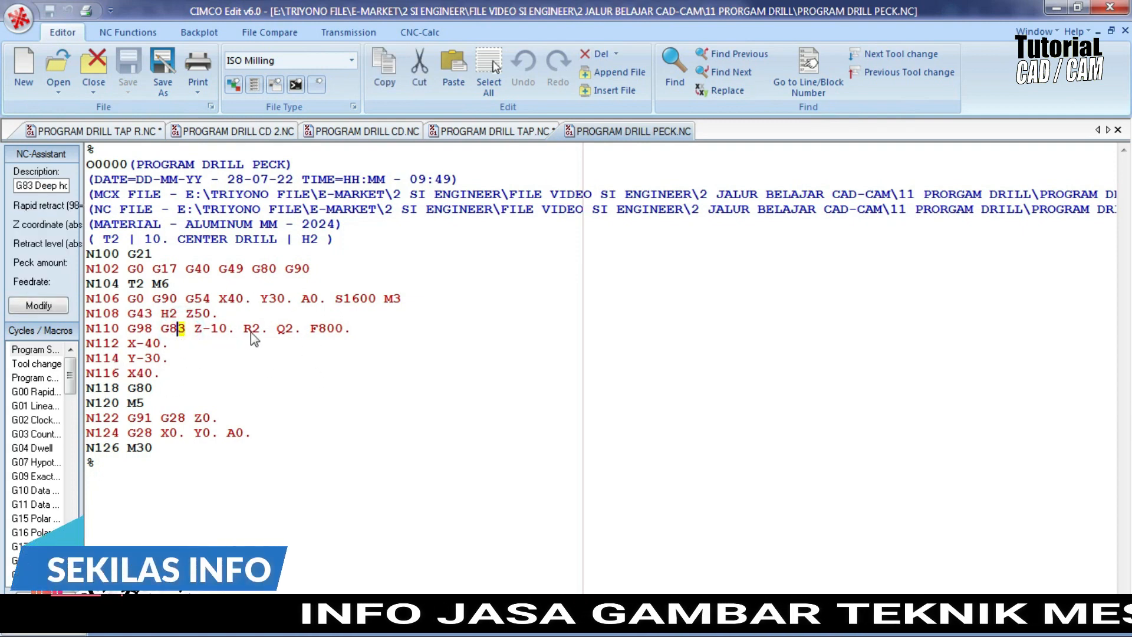
click(287, 329)
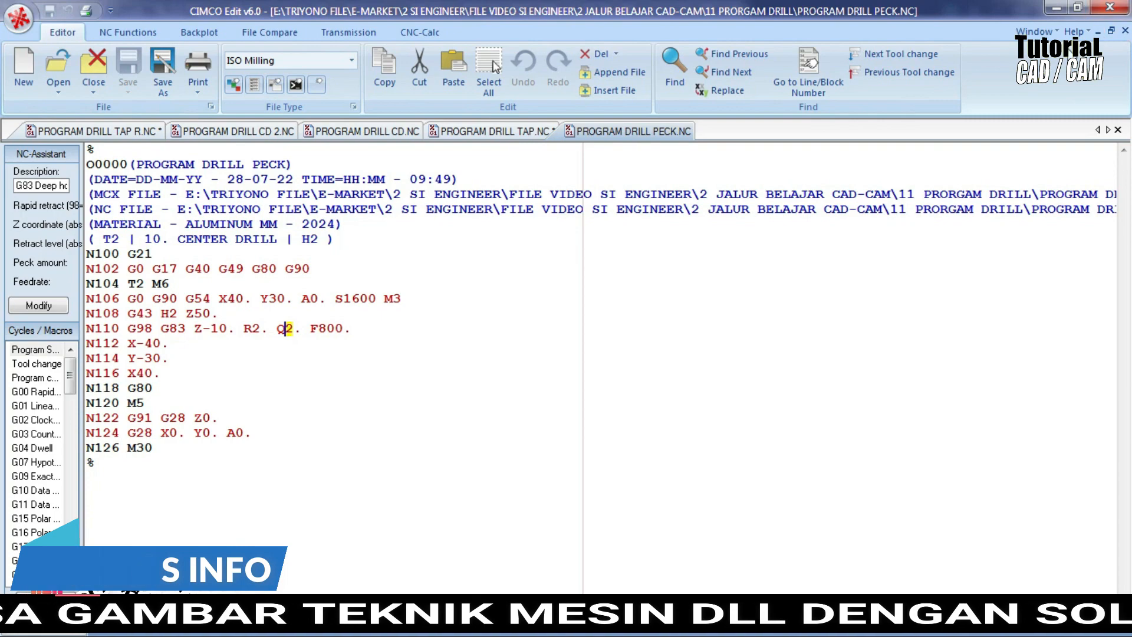
click(1060, 8)
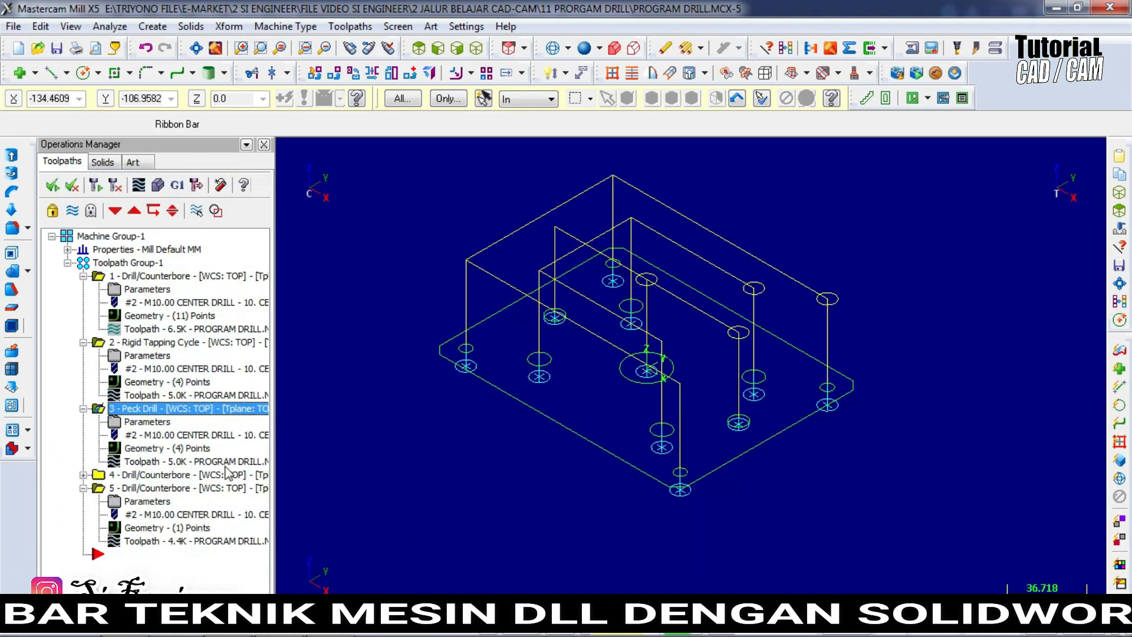
Select operation 4 and toggle its toolpath display to identify the holes it drills.
click(84, 408)
click(101, 421)
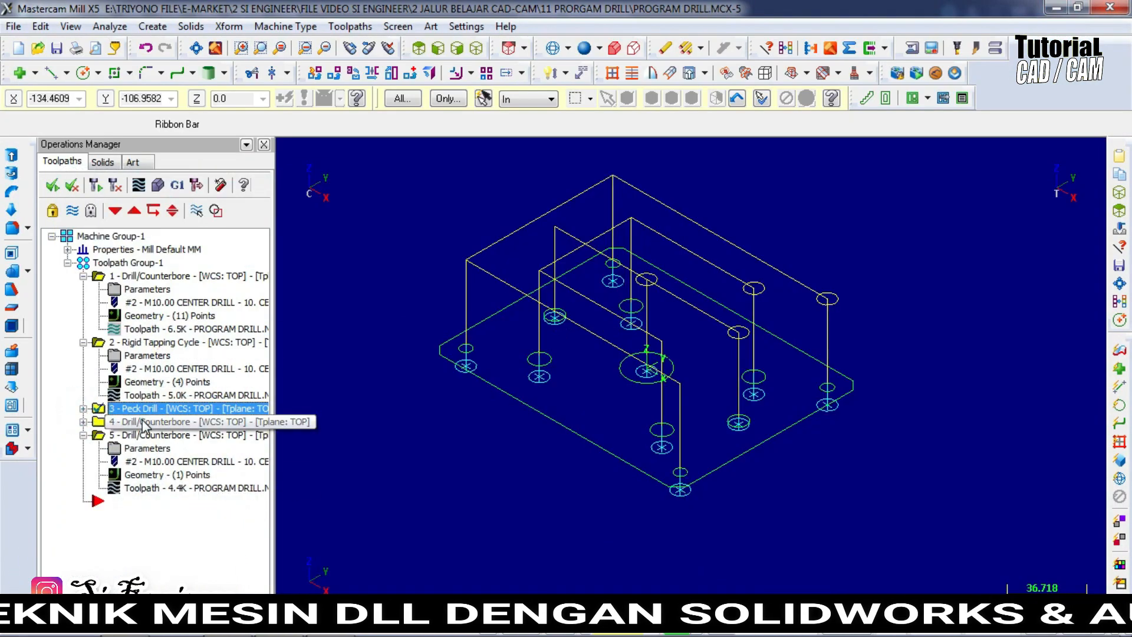
click(73, 211)
click(73, 210)
click(74, 210)
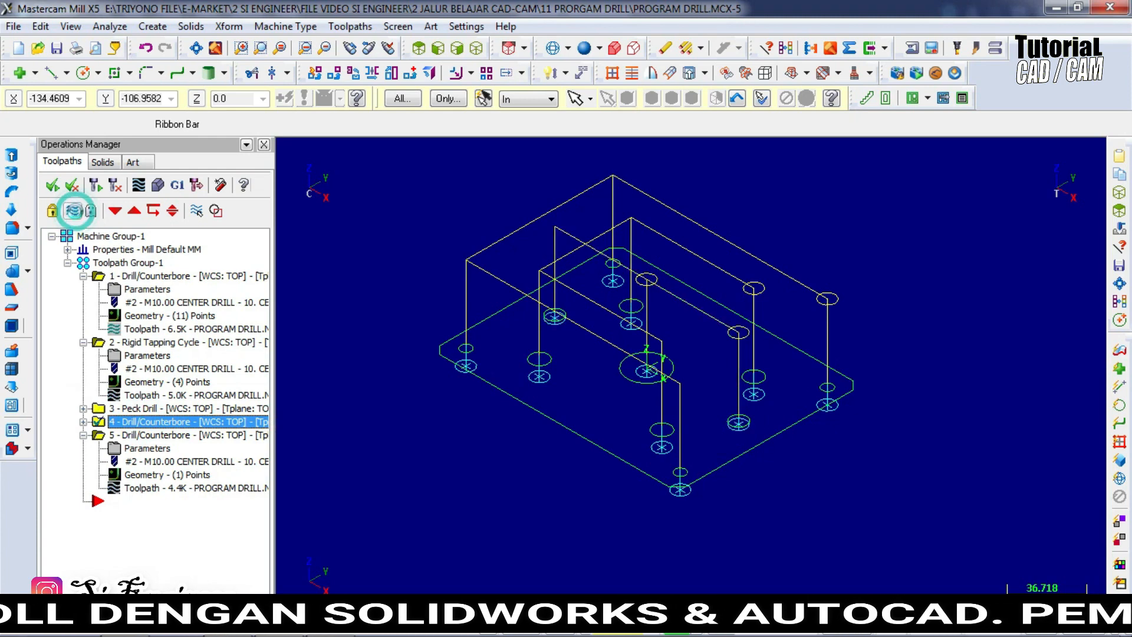
Change operation 4's cycle to Chip Break with a peck of 3.
click(84, 421)
click(141, 435)
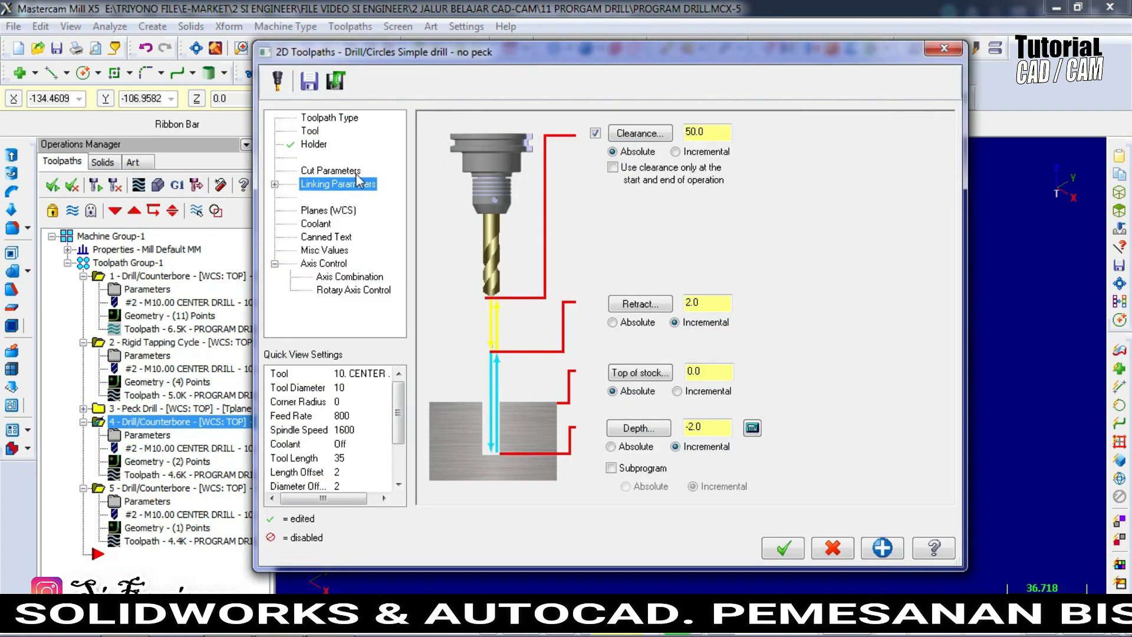
click(339, 171)
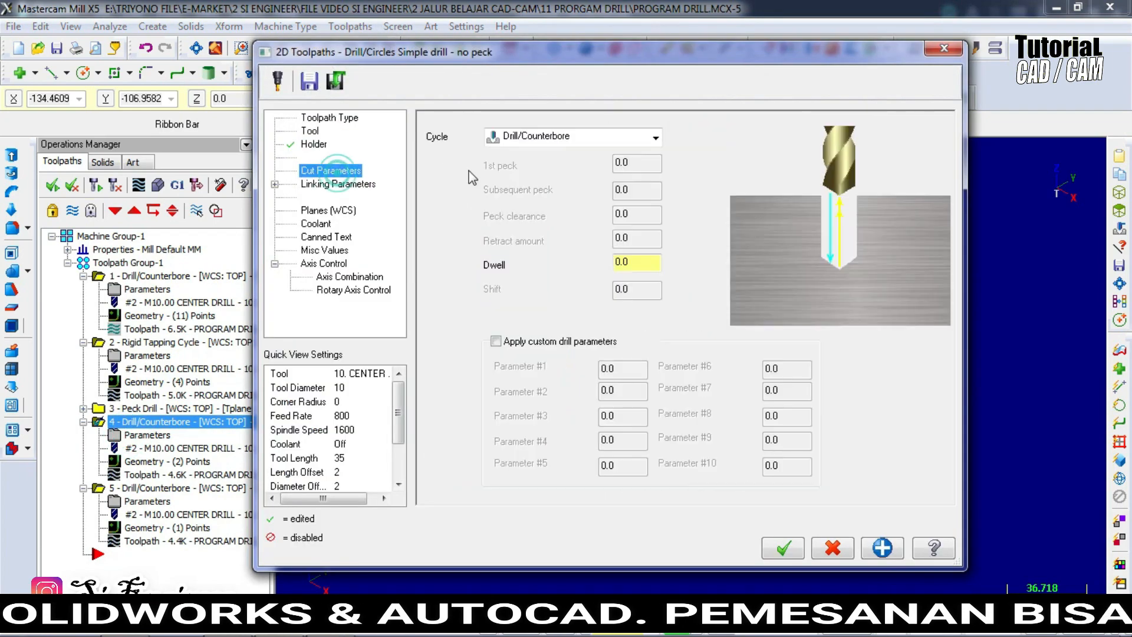
click(581, 139)
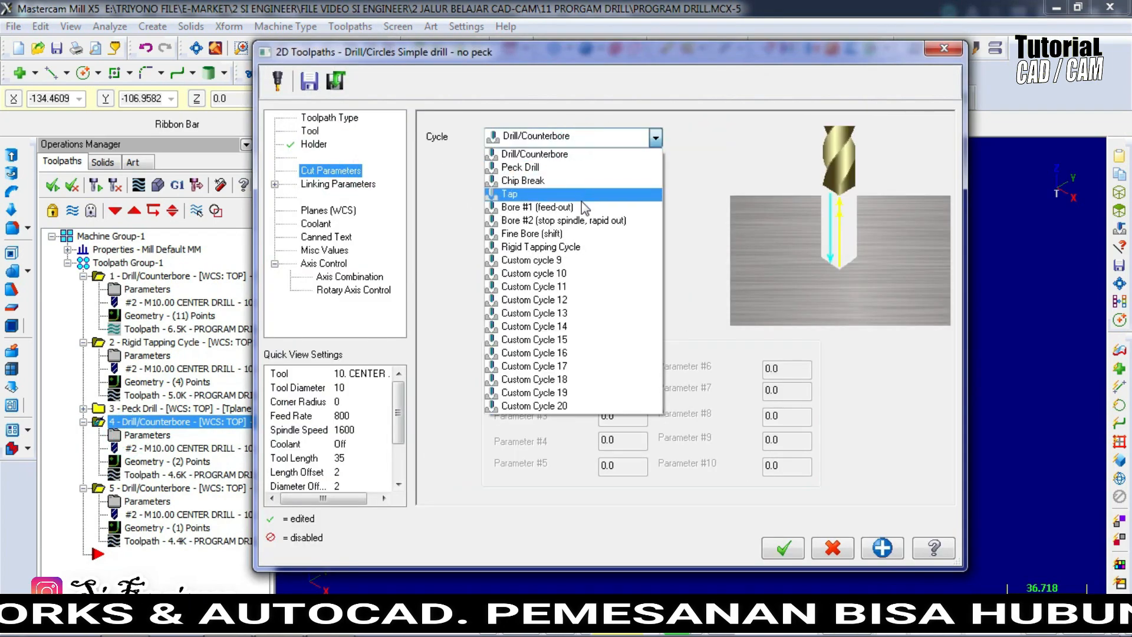
click(584, 180)
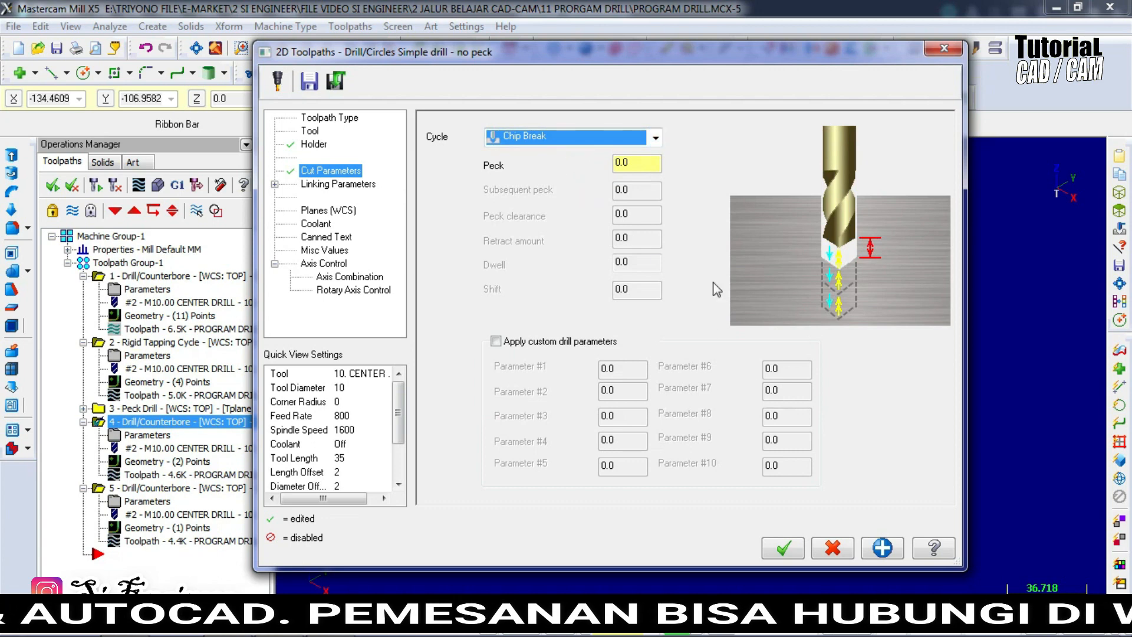
click(645, 162)
text(2)
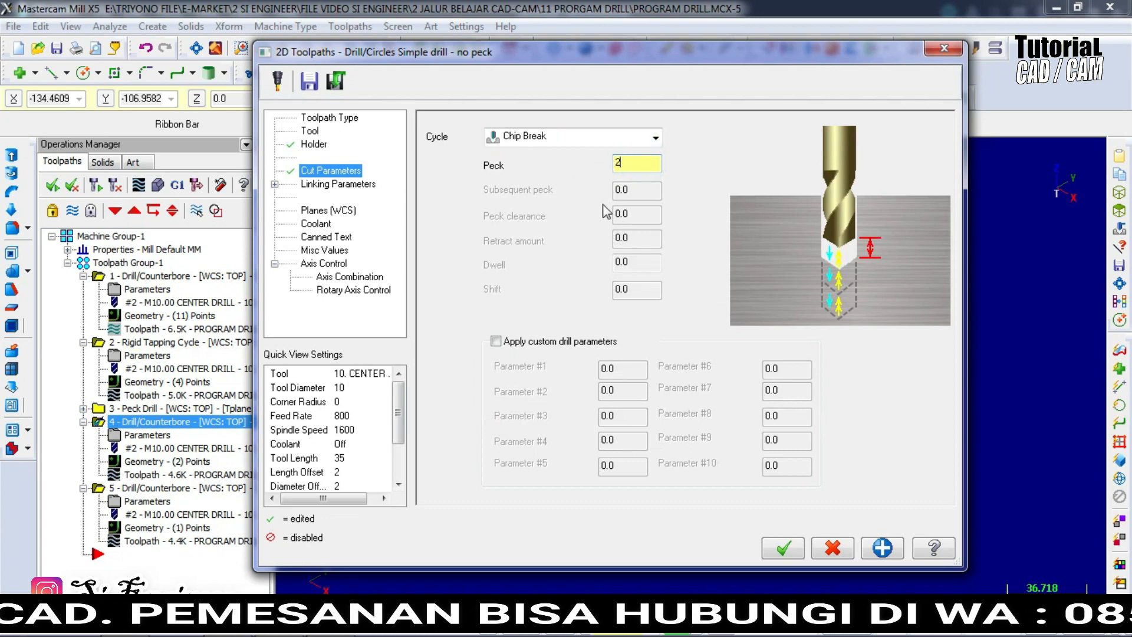
key(BackSpace)
text(3)
click(783, 550)
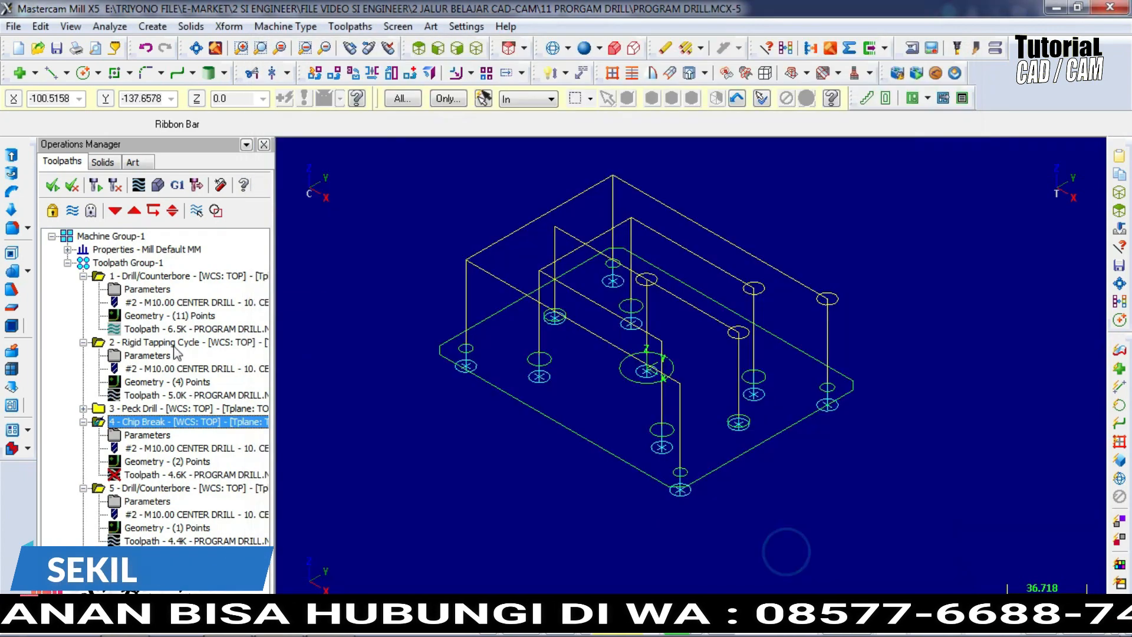
Regenerate operation 4 and set its drilling depth to an absolute value of -9.
click(97, 186)
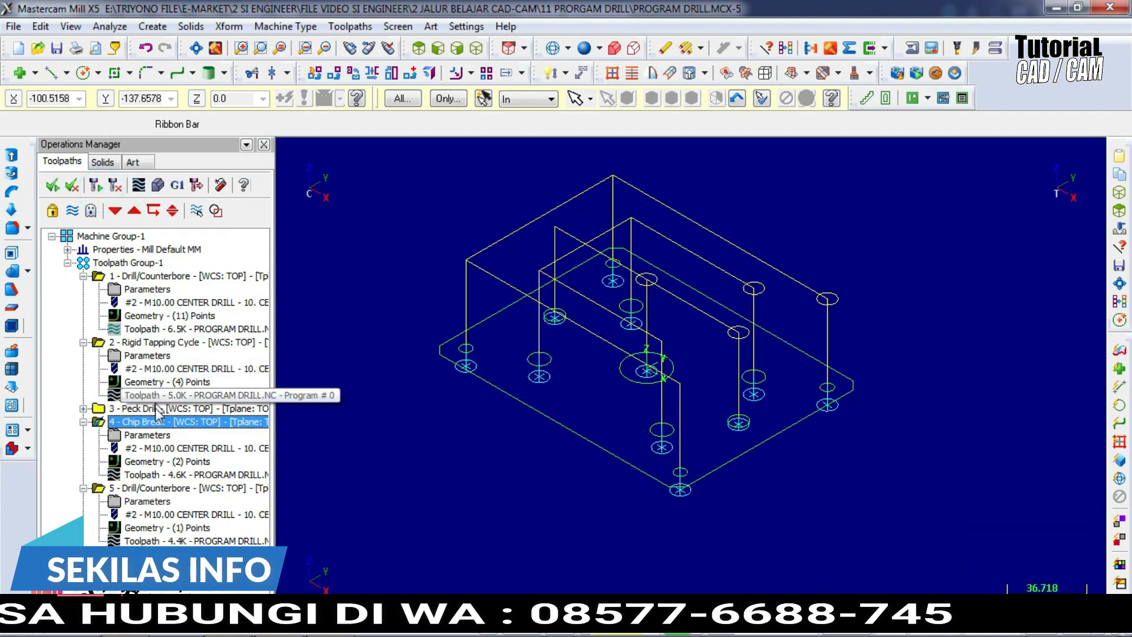
click(147, 437)
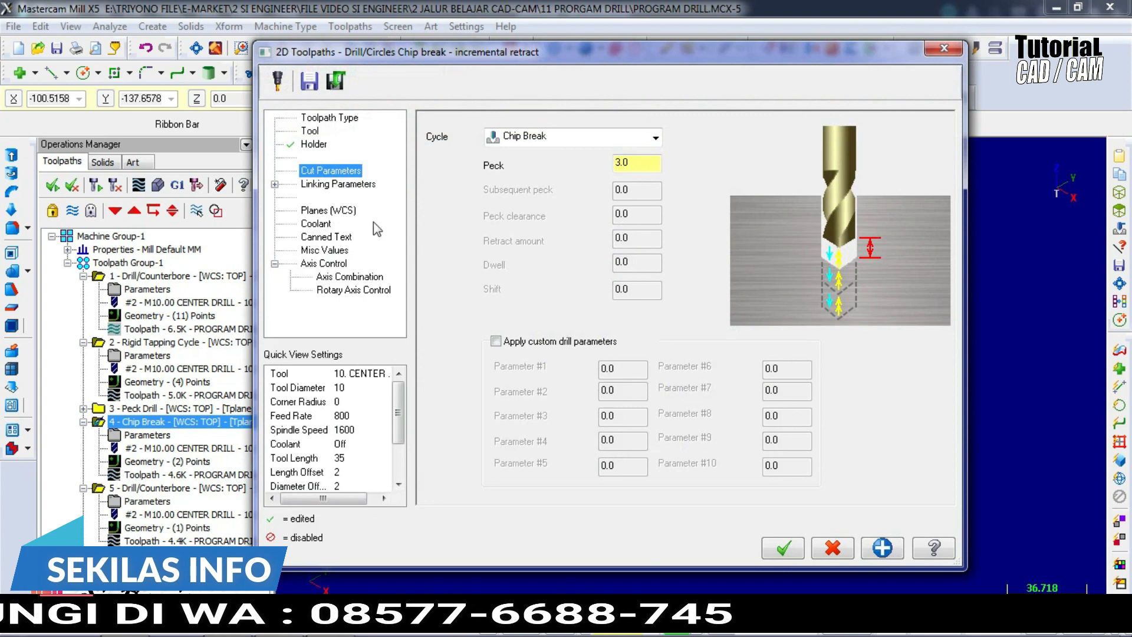
click(337, 184)
drag(708, 421, 688, 432)
text(-9)
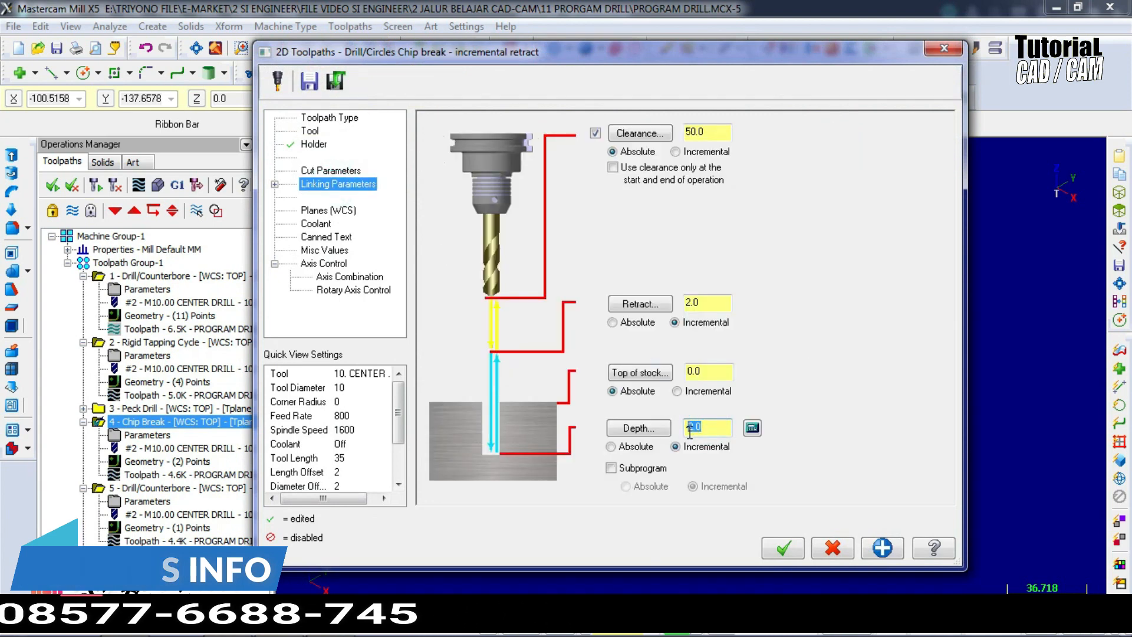
click(612, 446)
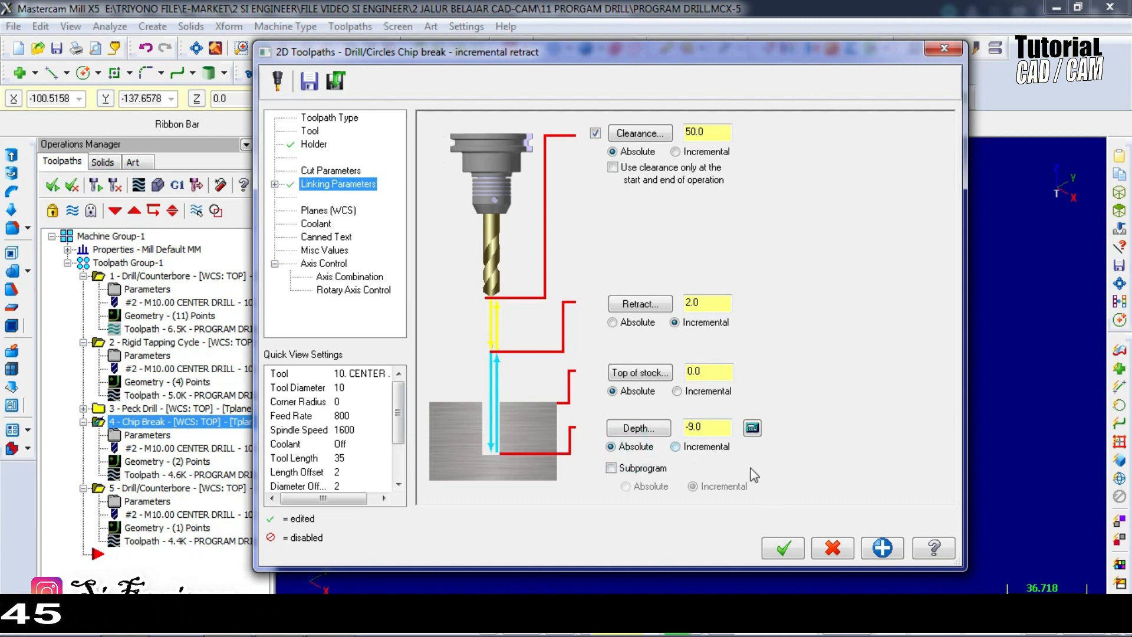
click(773, 553)
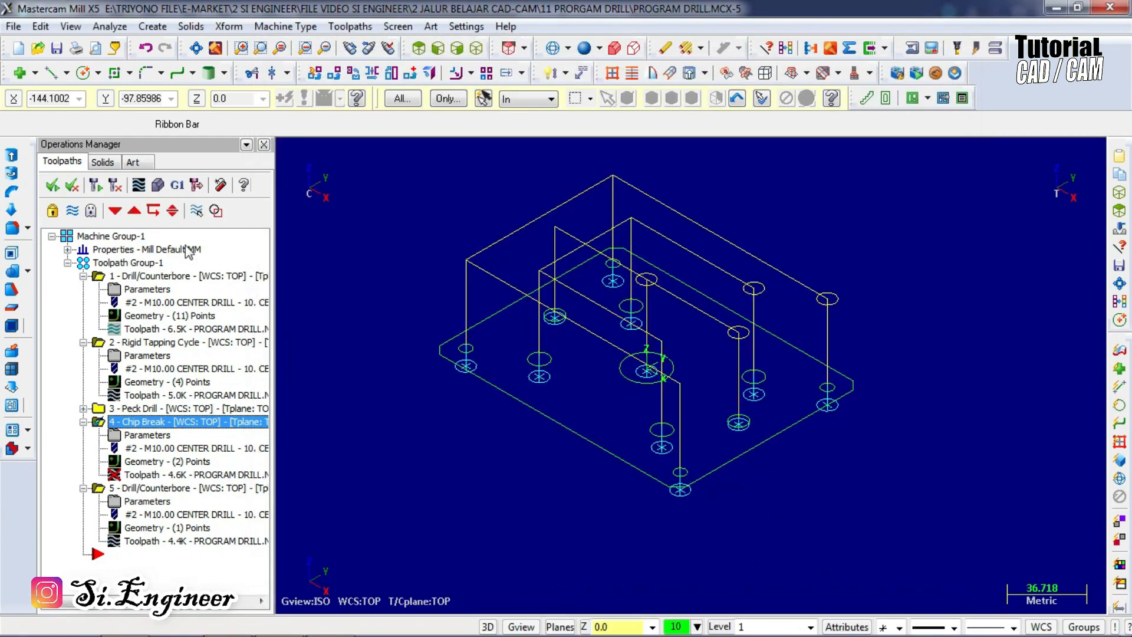
Post only operation 4 to a new NC file named PROGRAM DRILL PECK CB.
click(177, 186)
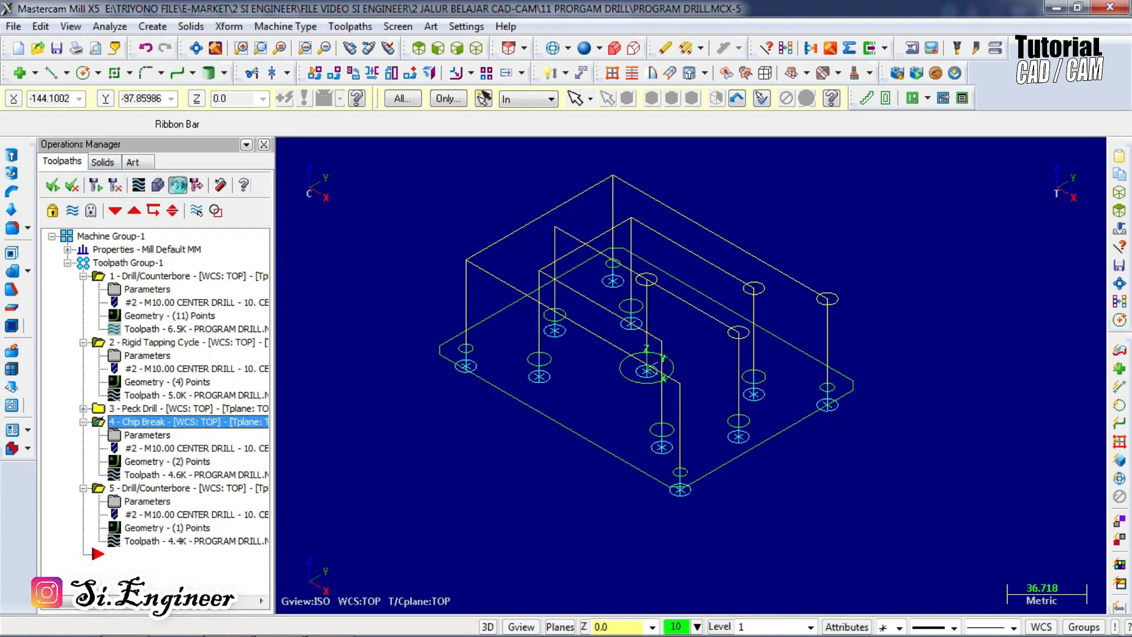
click(146, 442)
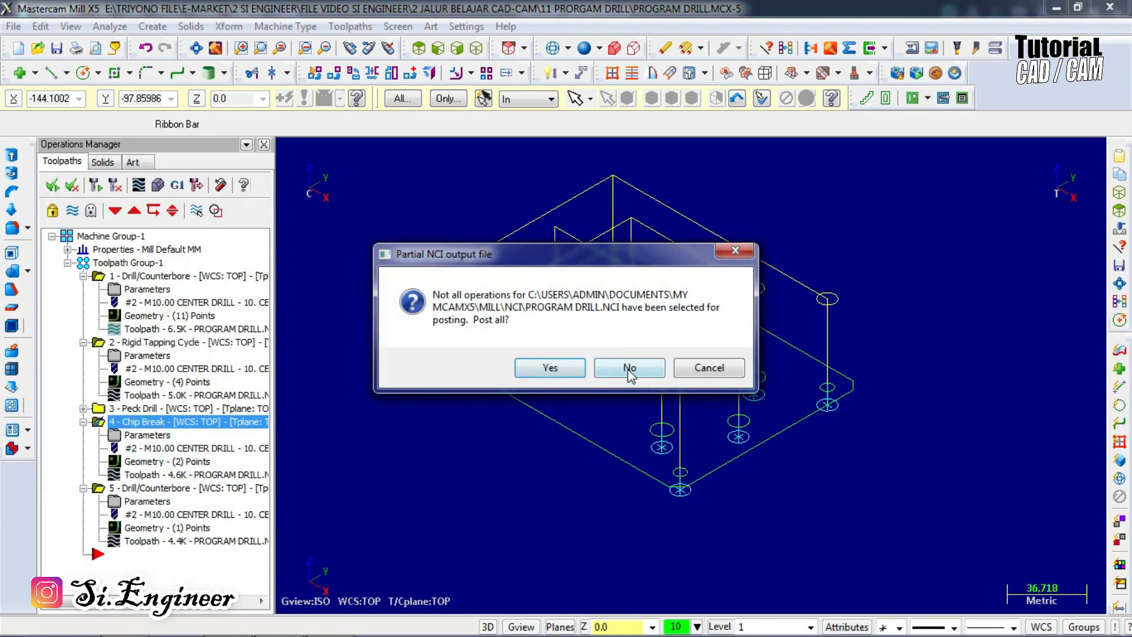
click(620, 377)
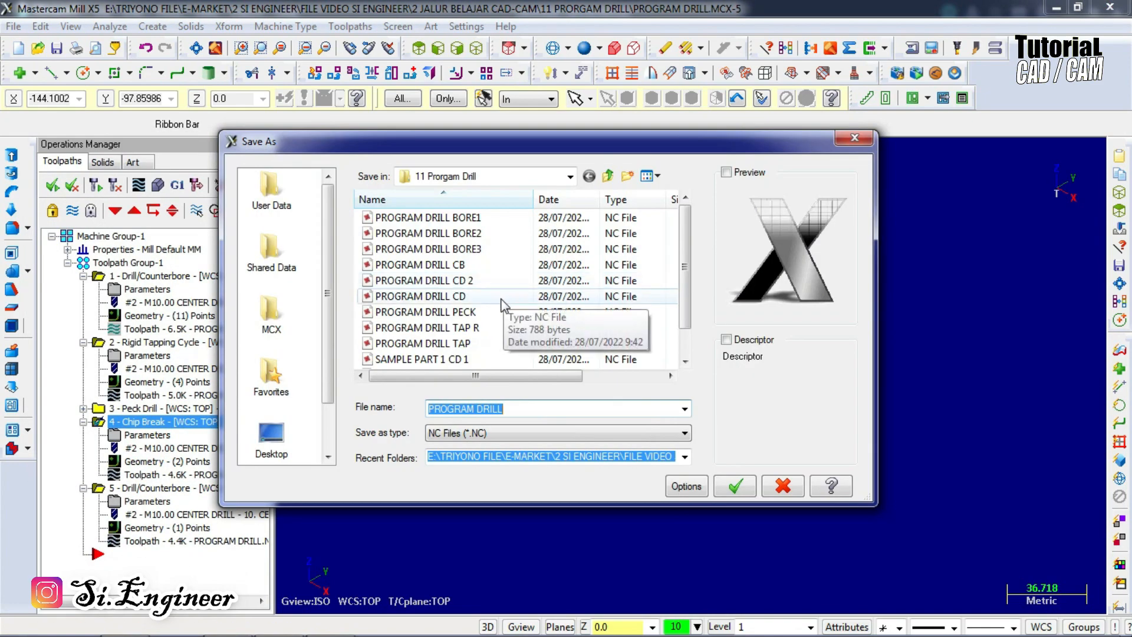
click(481, 328)
scroll(486, 319, down, 1)
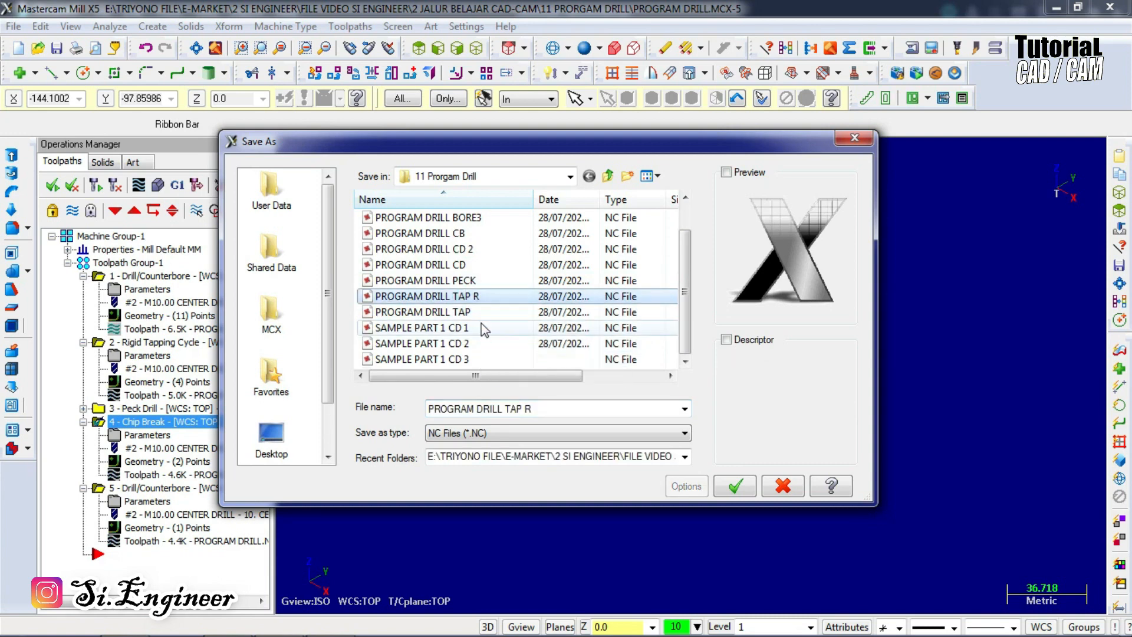
scroll(491, 295, up, 1)
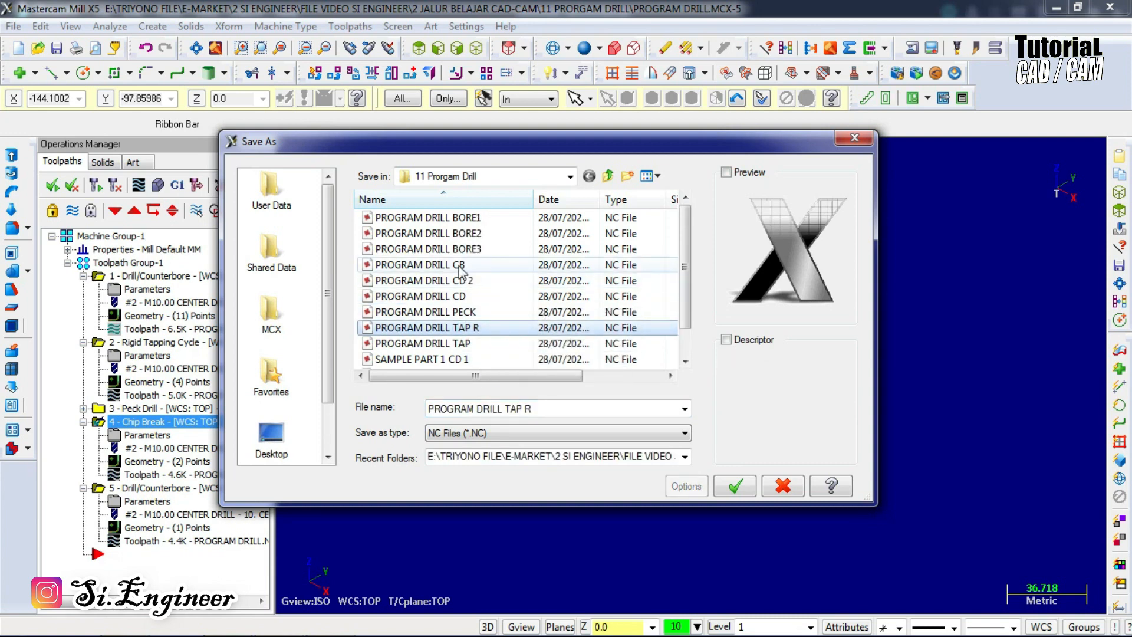
click(466, 265)
click(470, 312)
click(523, 406)
click(582, 410)
text(Chip B)
click(731, 487)
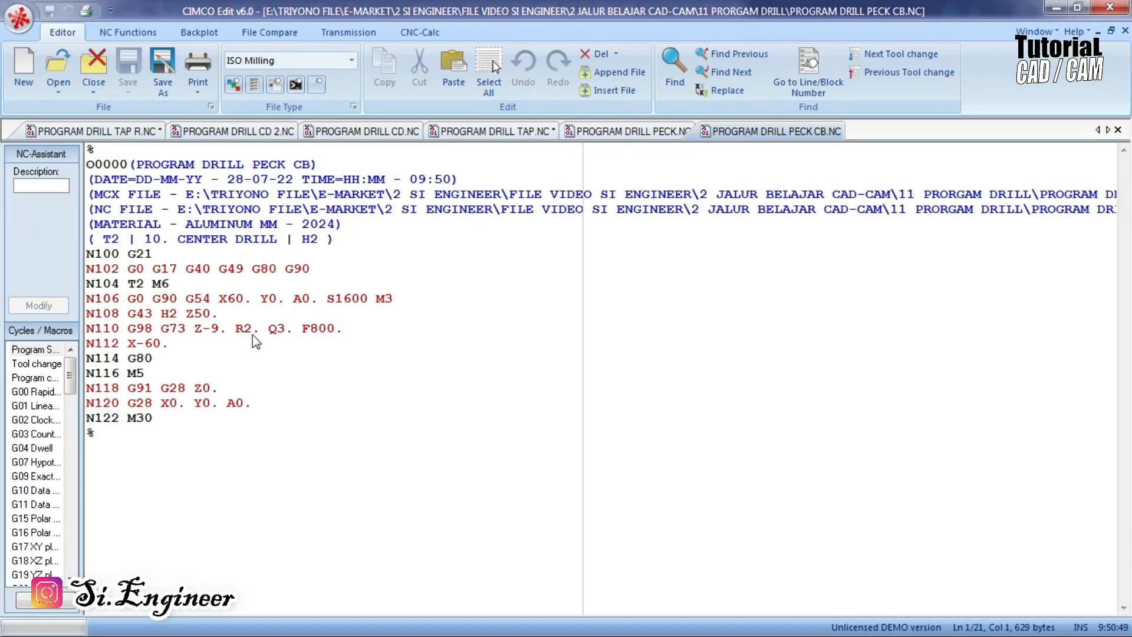
Examine the G73 cycle and its Q value in line N110 of PROGRAM DRILL PECK CB.NC, and return to Mastercam.
double_click(182, 331)
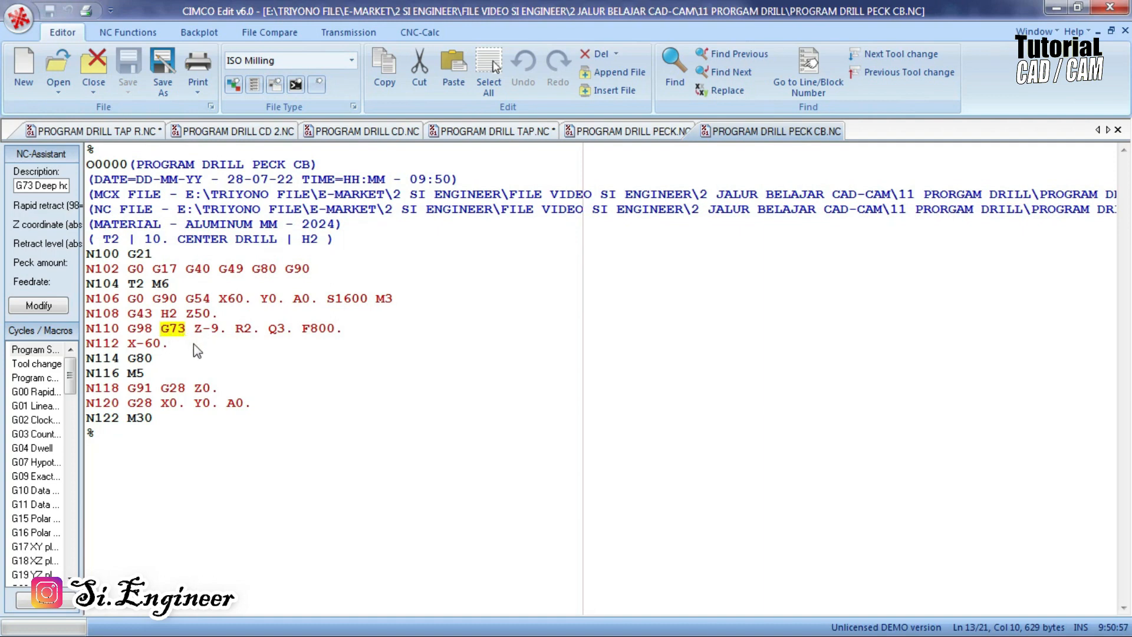
drag(287, 330, 270, 328)
click(295, 332)
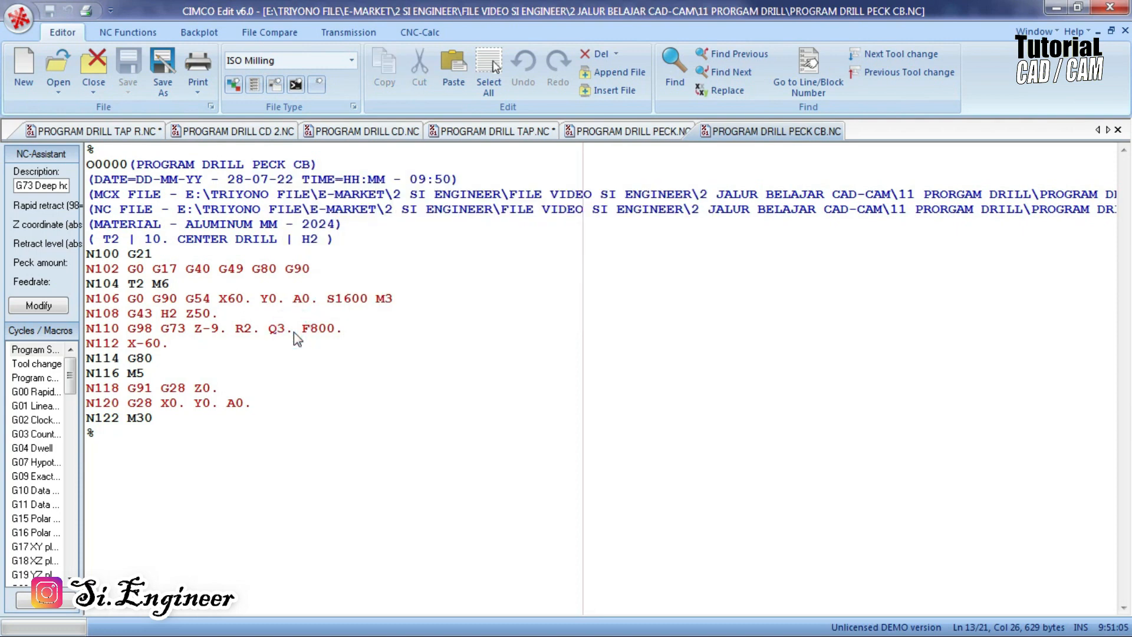
drag(284, 334, 274, 337)
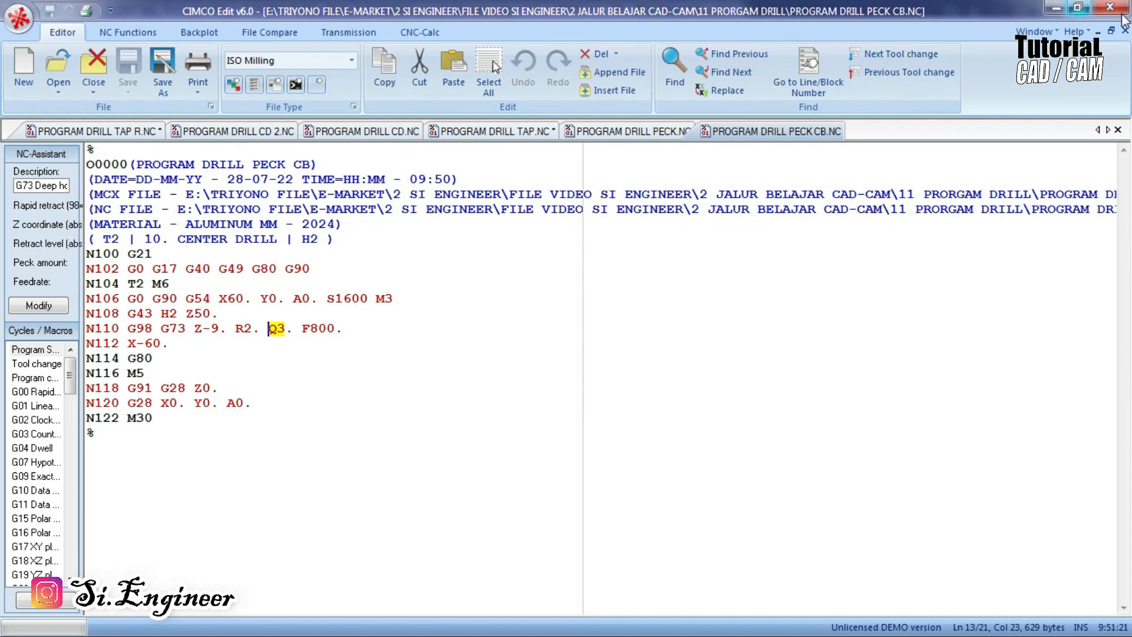
click(1055, 8)
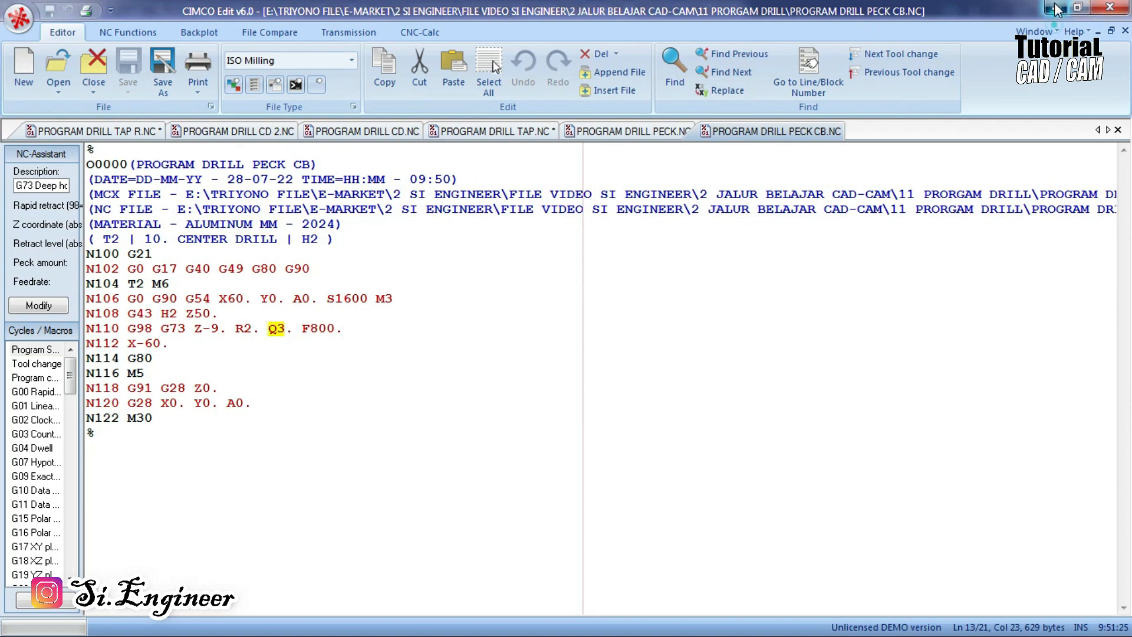
Change operation 5's cycle from Drill/Counterbore to Bore #1 (feed-out).
click(177, 491)
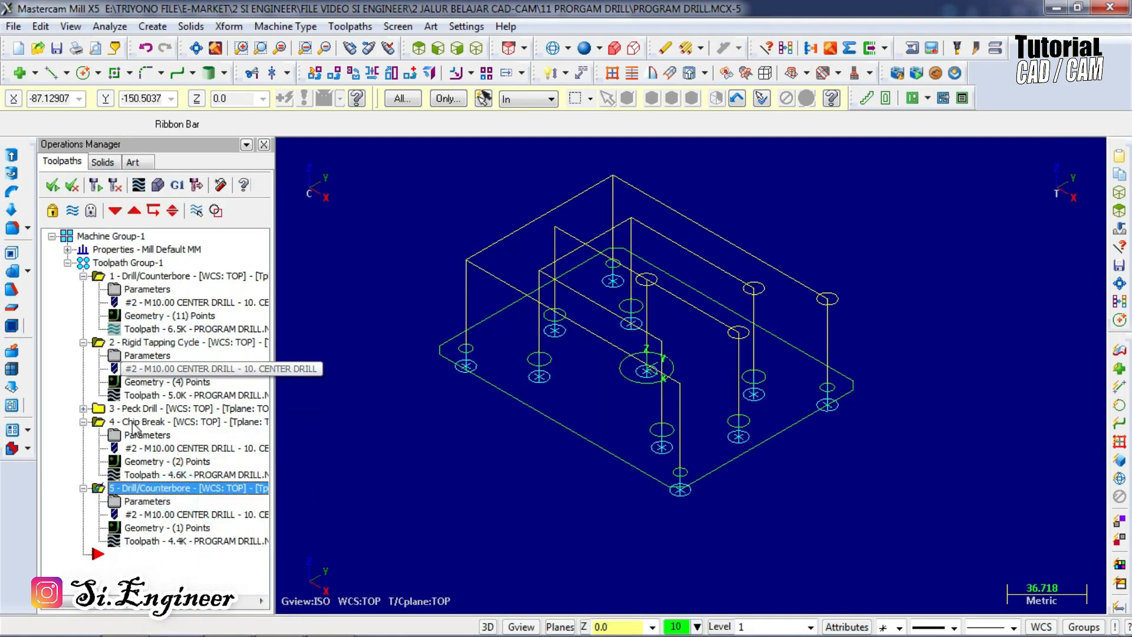
click(146, 502)
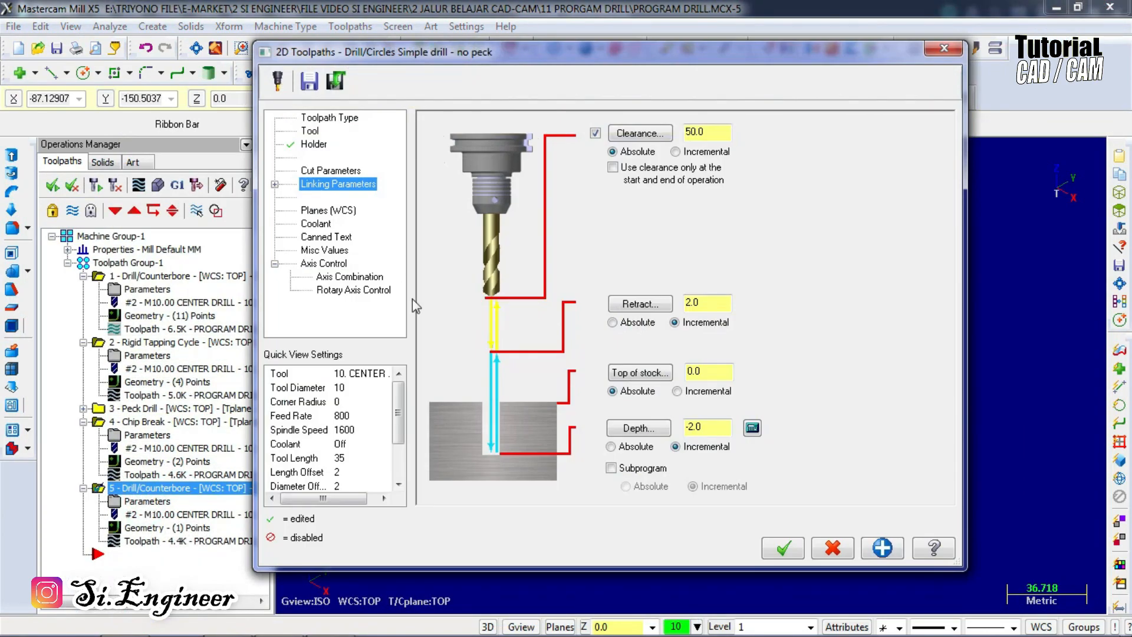
click(319, 171)
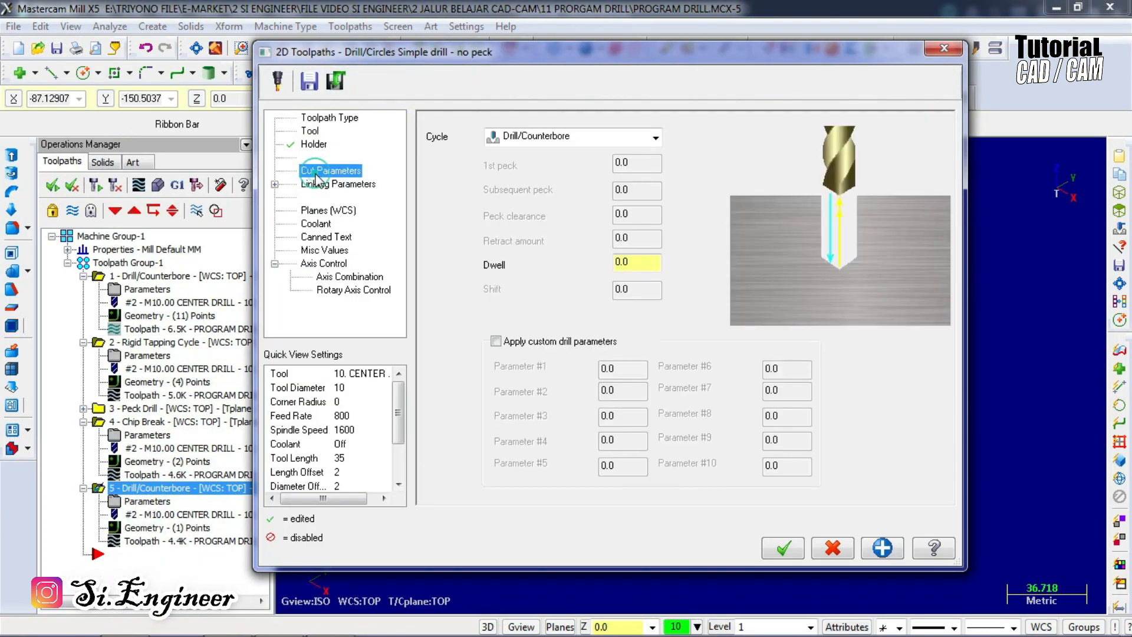
click(578, 137)
click(560, 208)
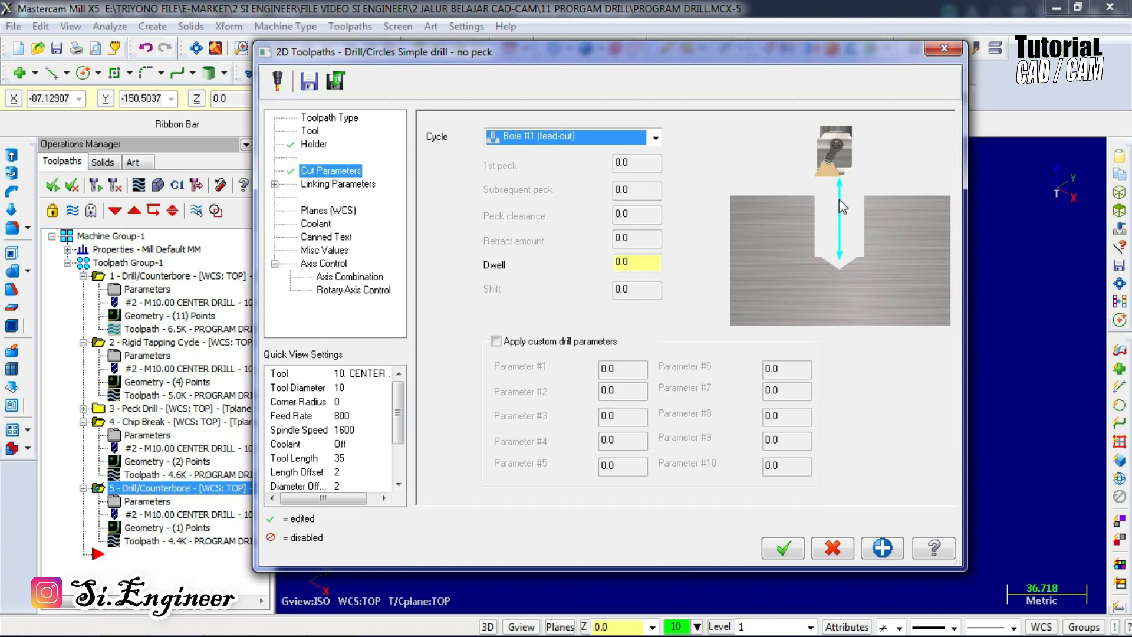
Set operation 5's depth to an absolute value of -5 and regenerate its toolpath.
click(331, 185)
click(628, 446)
text(-)
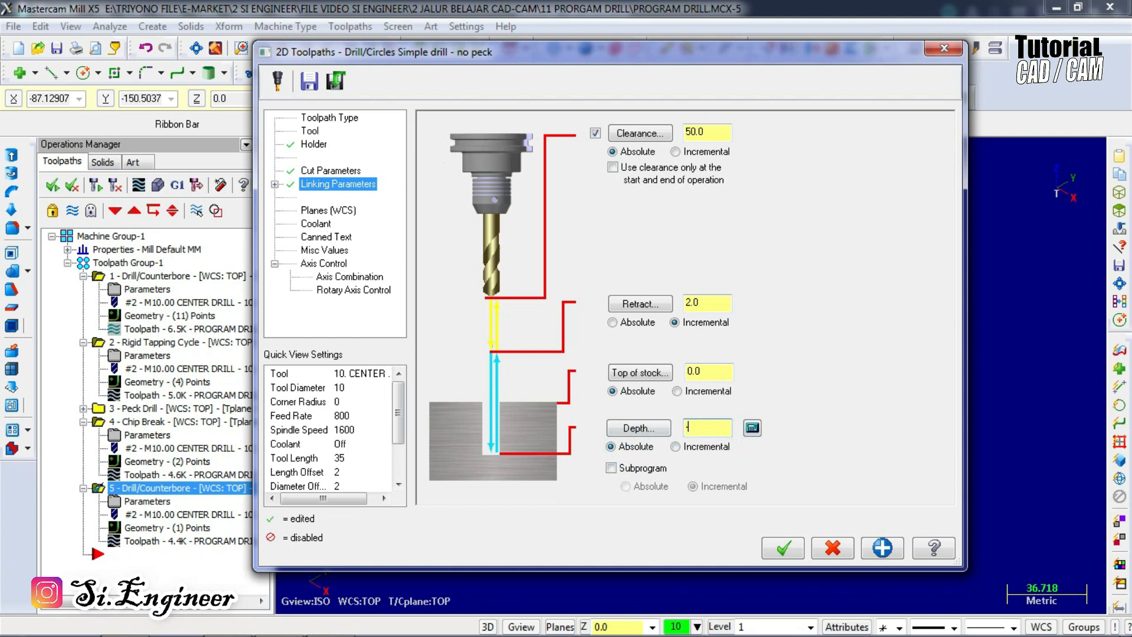
text(5)
click(769, 548)
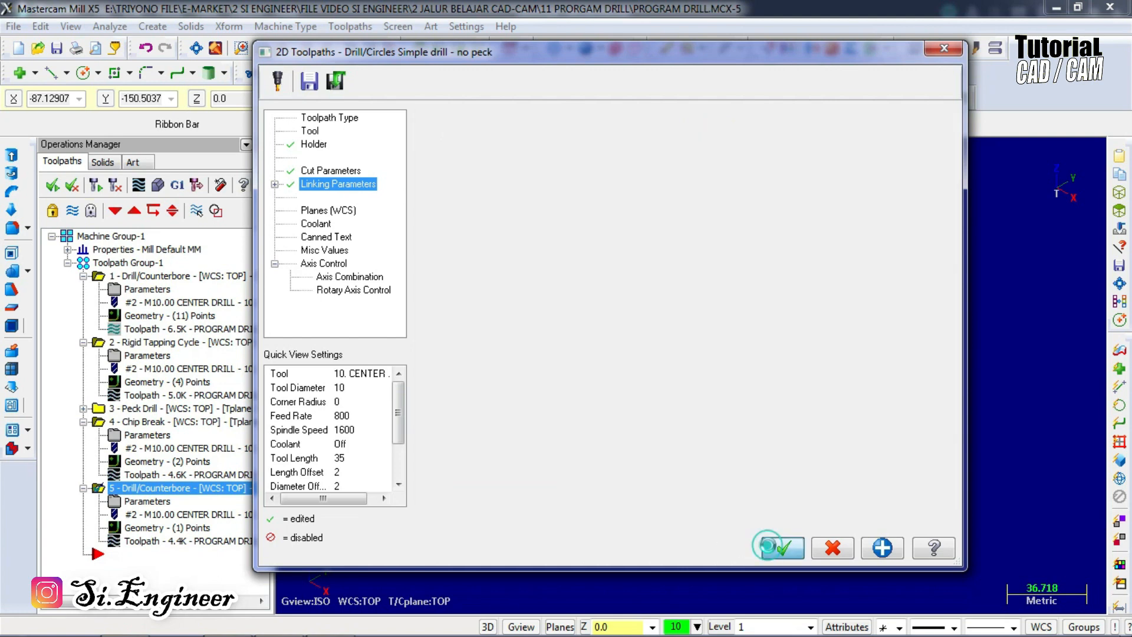
click(96, 184)
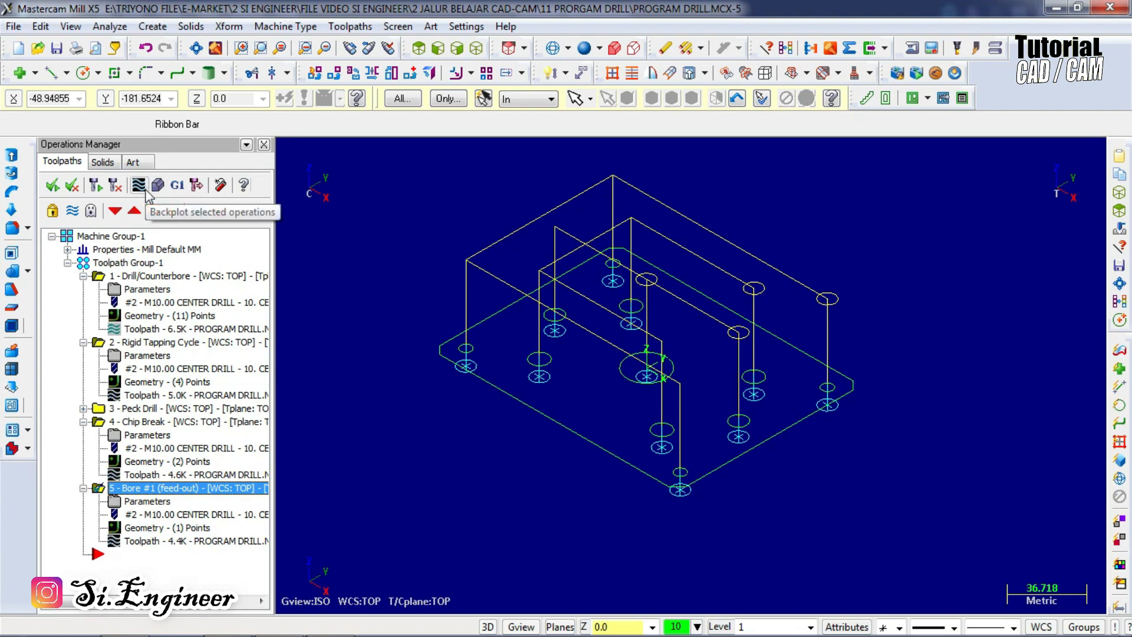
Post only operation 5 to the existing NC file PROGRAM DRILL BORE1, overwriting it.
click(176, 185)
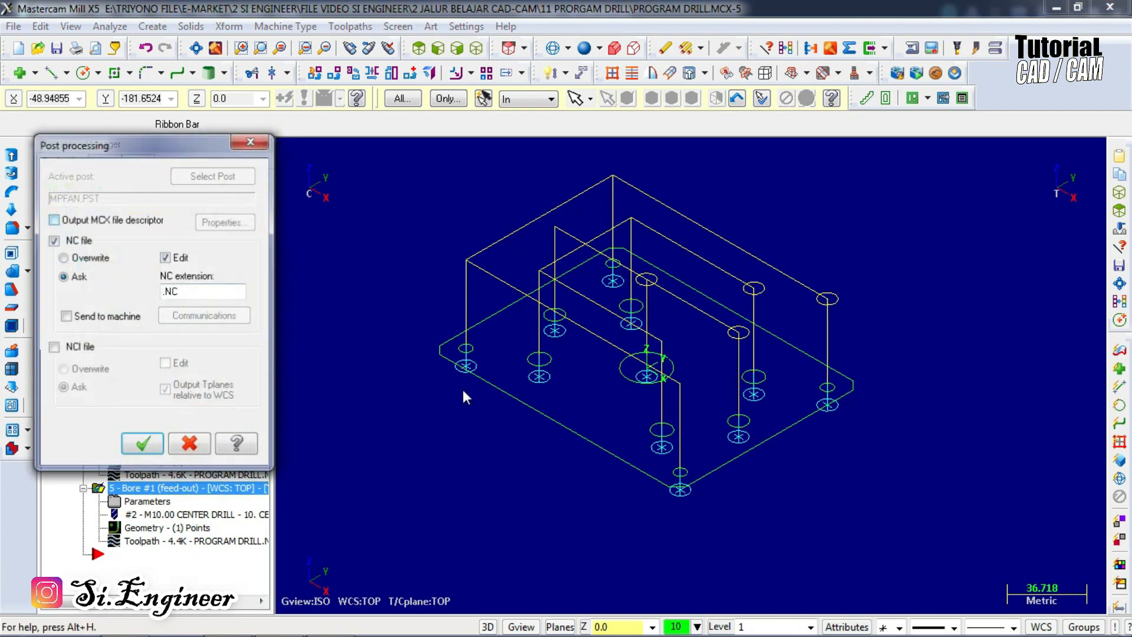
click(142, 444)
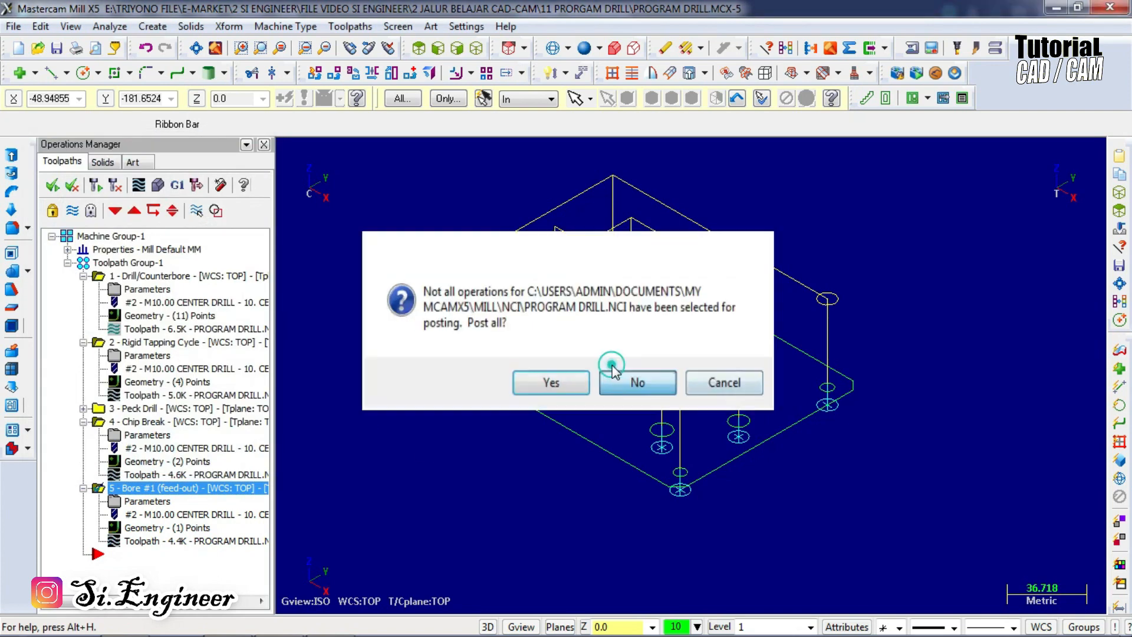
click(613, 366)
click(466, 311)
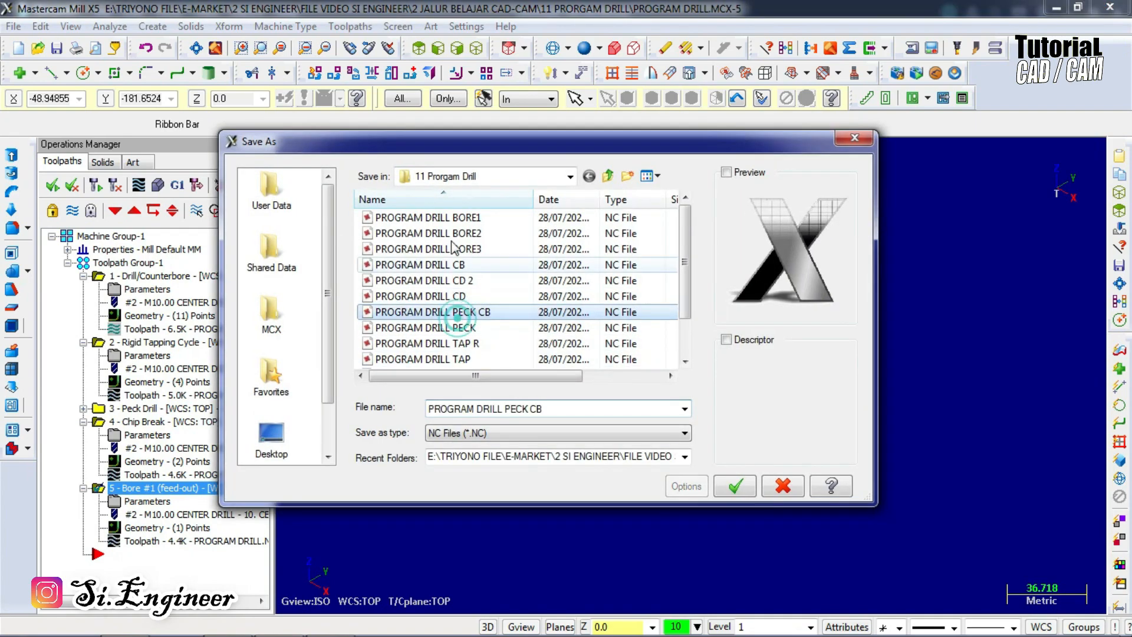
click(445, 219)
click(734, 485)
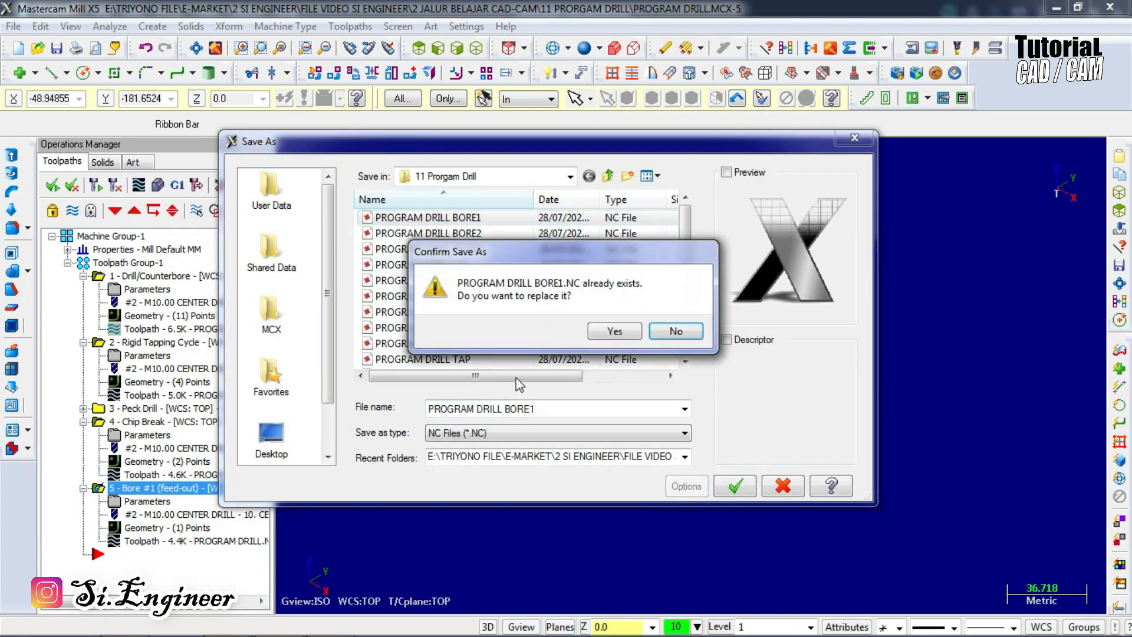
click(602, 335)
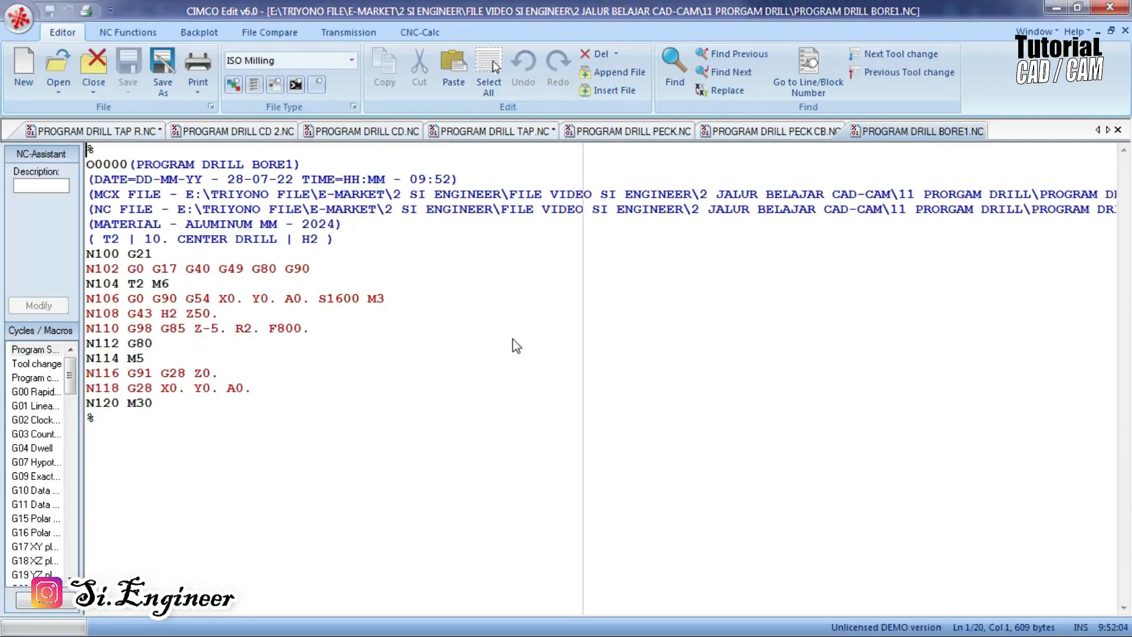
Examine the G85 boring cycle and its Z, R and F values in line N110 of PROGRAM DRILL BORE1.NC, and return to Mastercam.
click(184, 328)
click(180, 328)
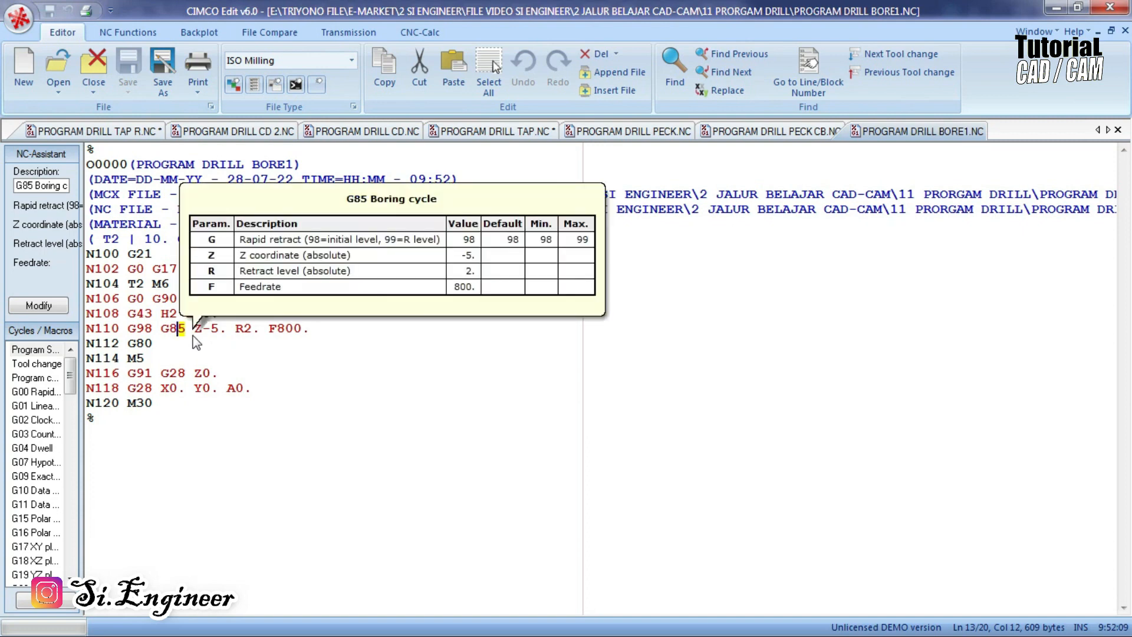
click(197, 330)
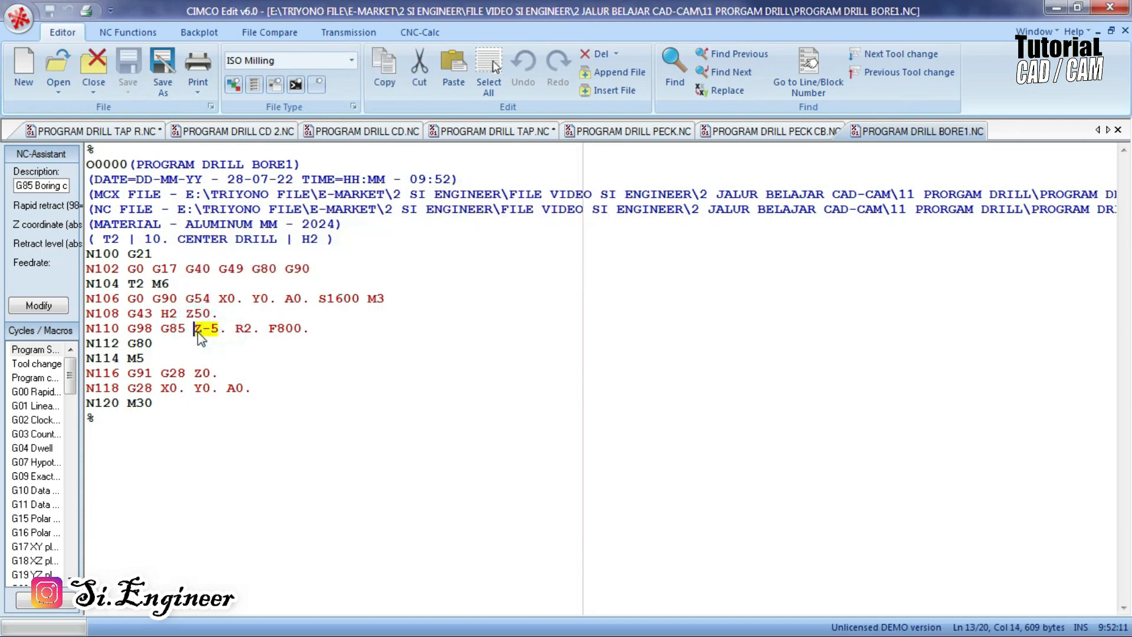
click(260, 335)
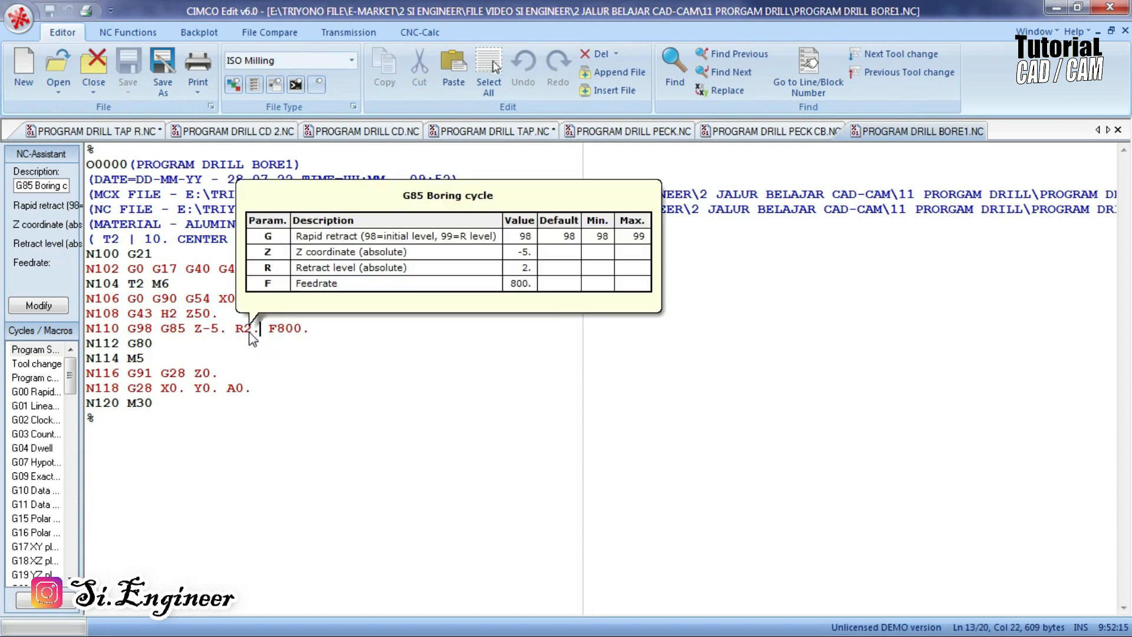
drag(307, 331, 235, 338)
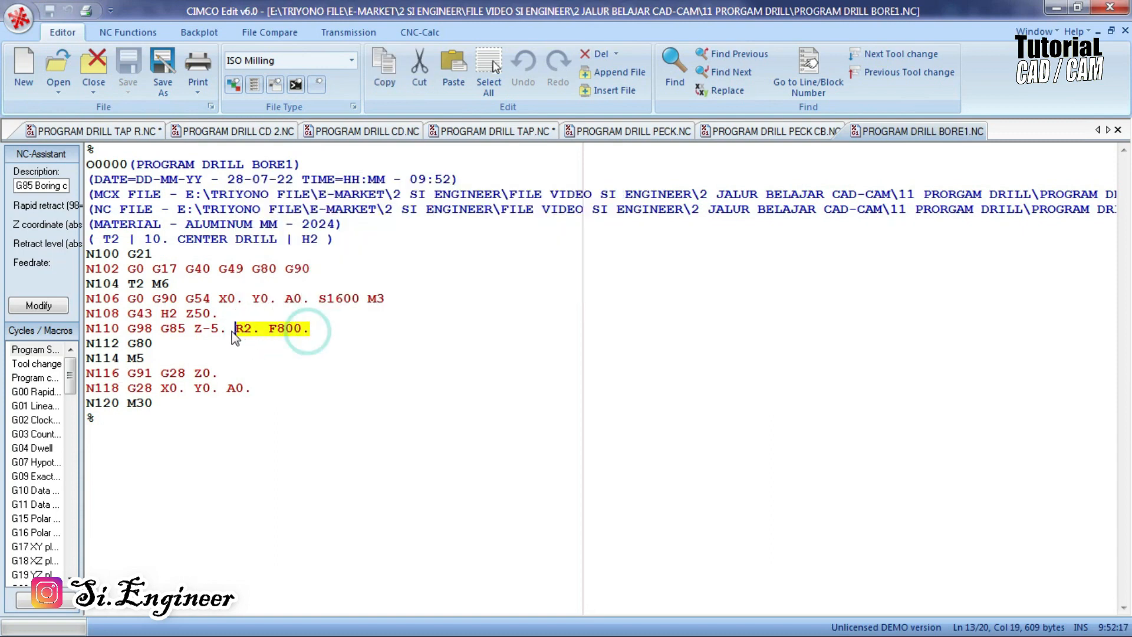
click(262, 340)
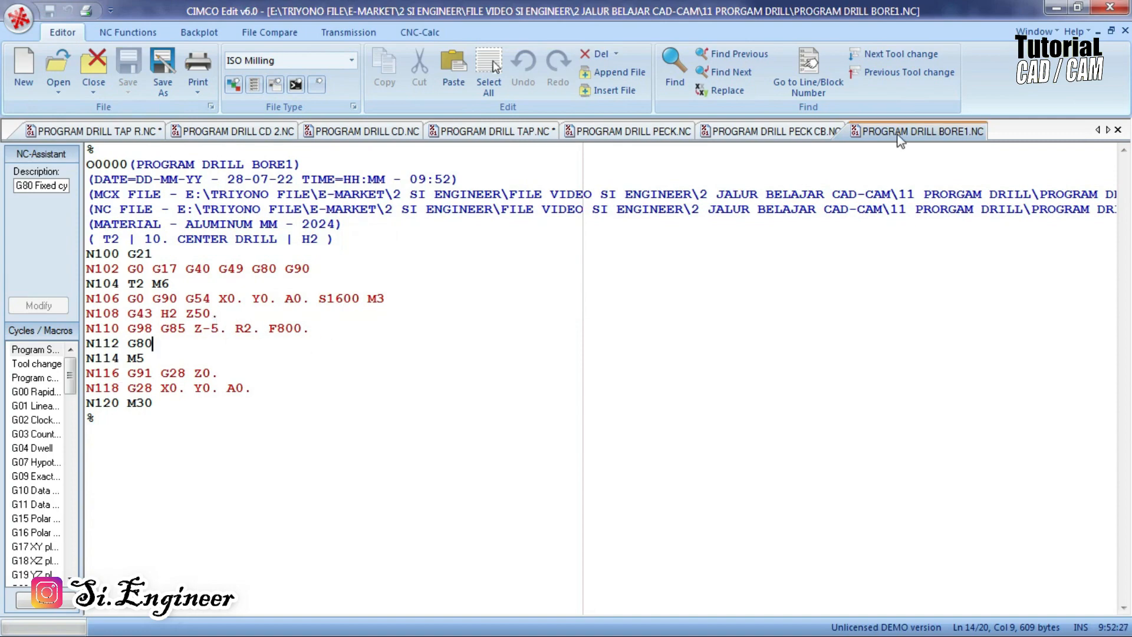
click(1109, 10)
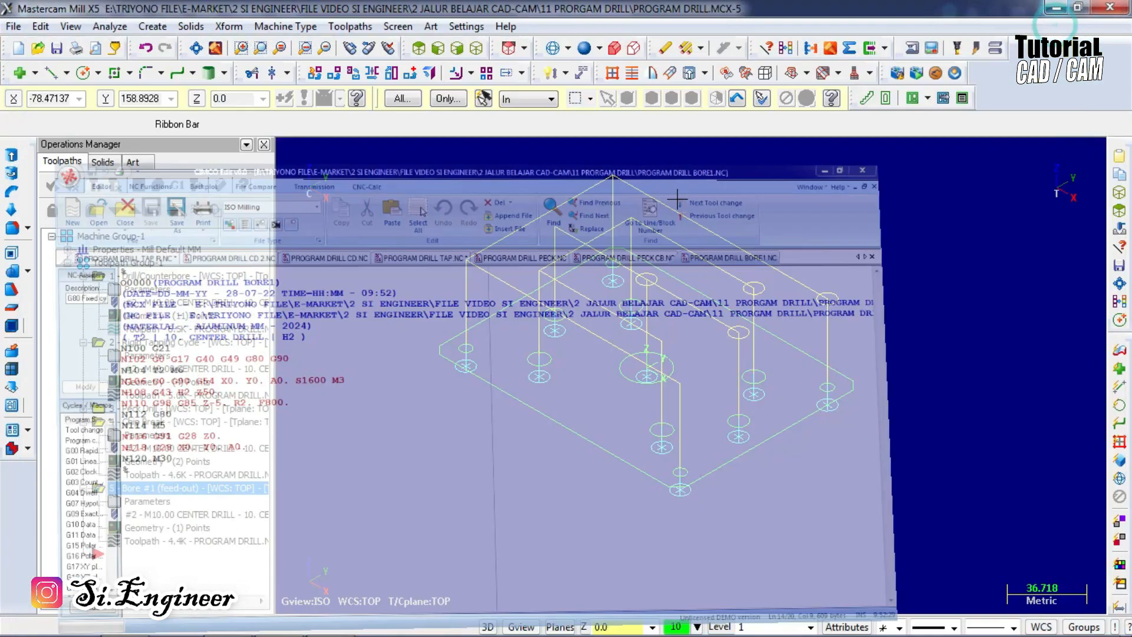
Collapse operation 4, duplicate the Bore #1 operation at the end of the toolpath group, and open the copy's parameters.
click(83, 421)
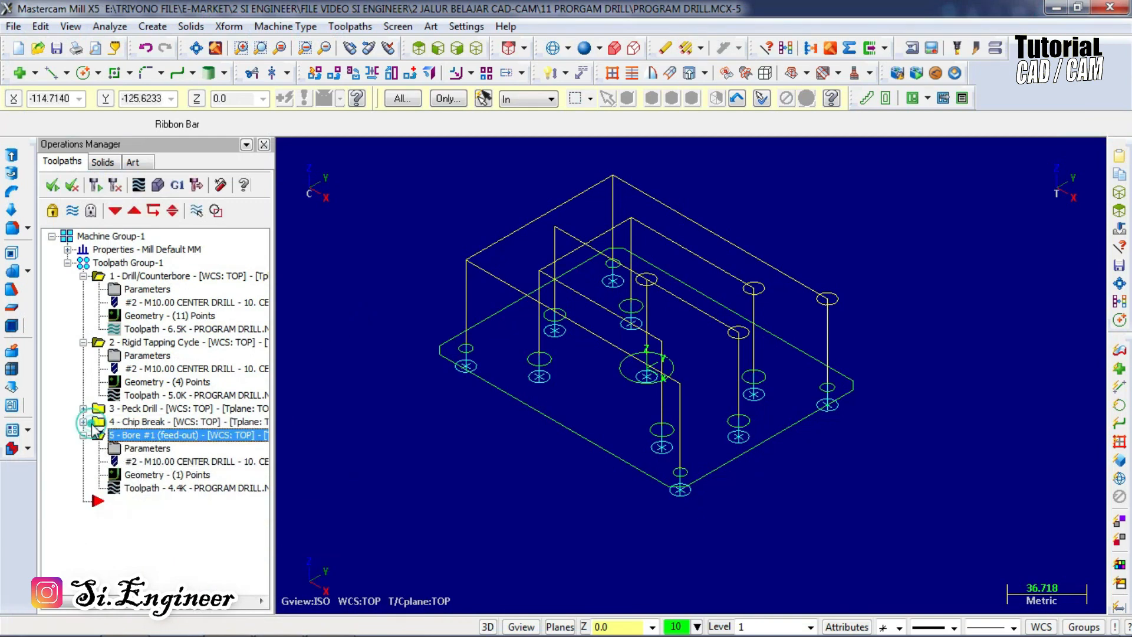
key(ctrl+c)
key(ctrl+v)
click(162, 517)
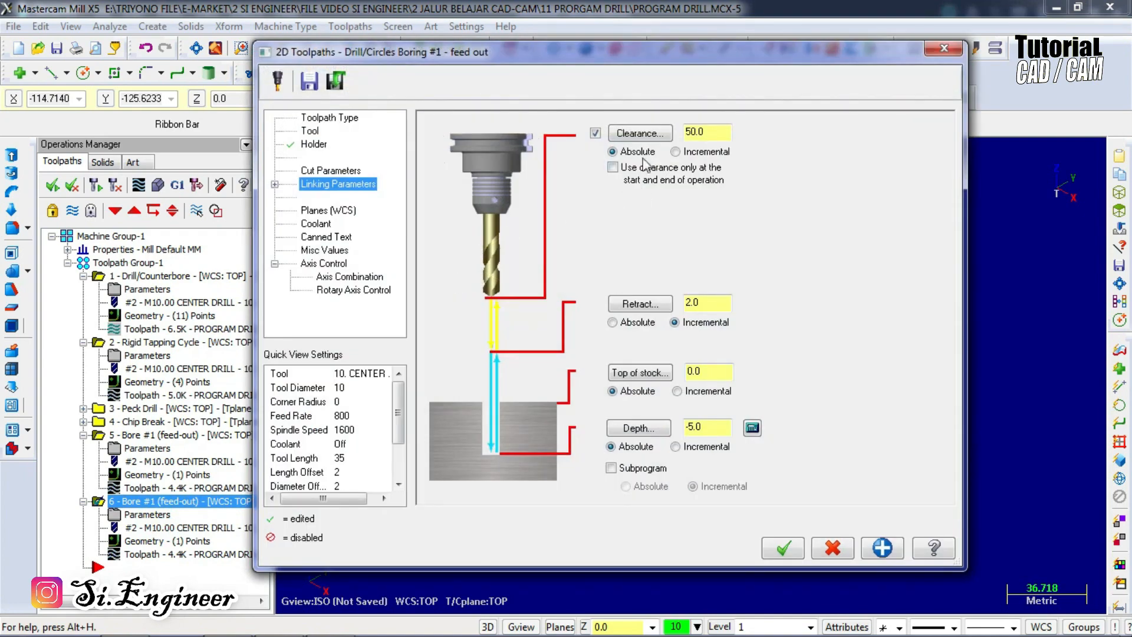
Change operation 6's cycle to Bore #2 (stop spindle, rapid out) and regenerate its toolpath.
click(361, 170)
click(648, 138)
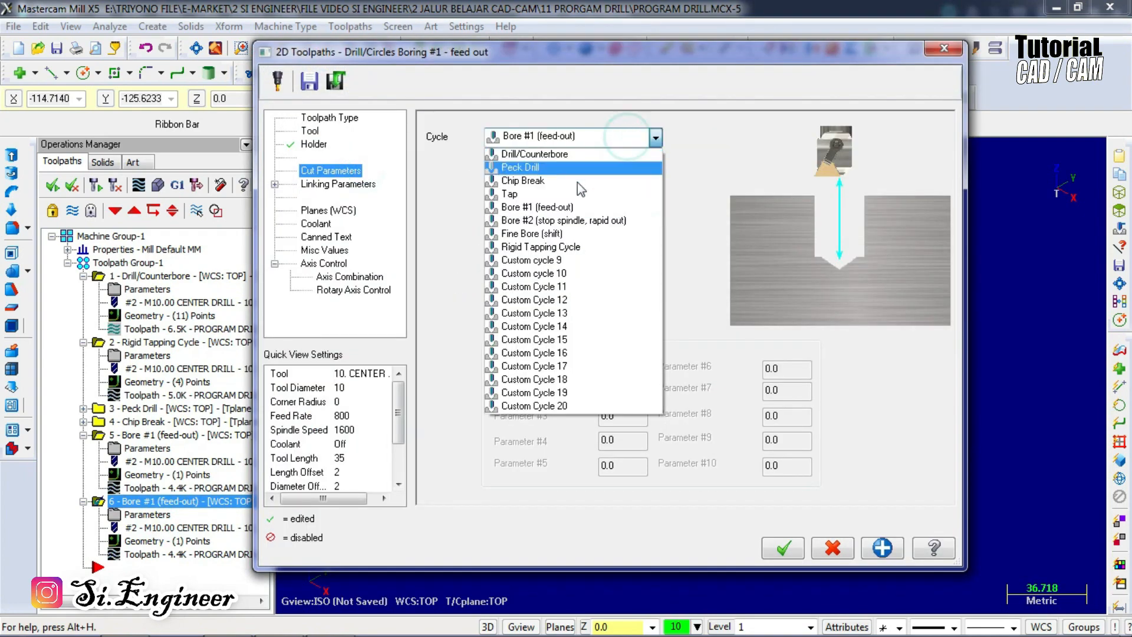
click(565, 218)
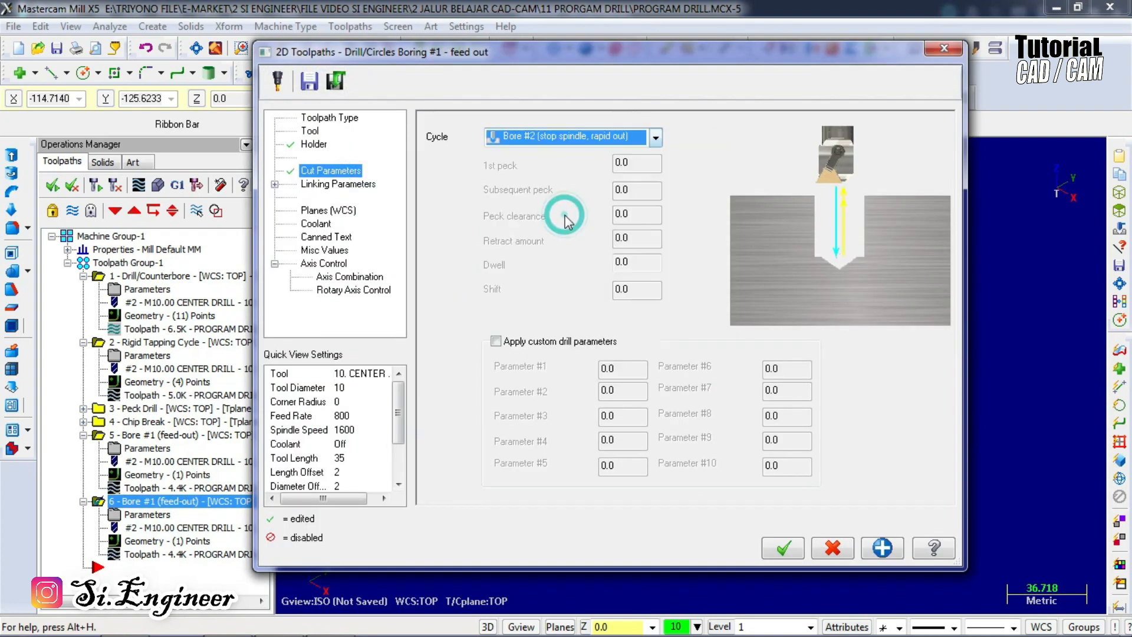
click(781, 551)
click(94, 187)
Post only operation 6 to the existing NC file PROGRAM DRILL BORE2, overwriting it.
click(188, 187)
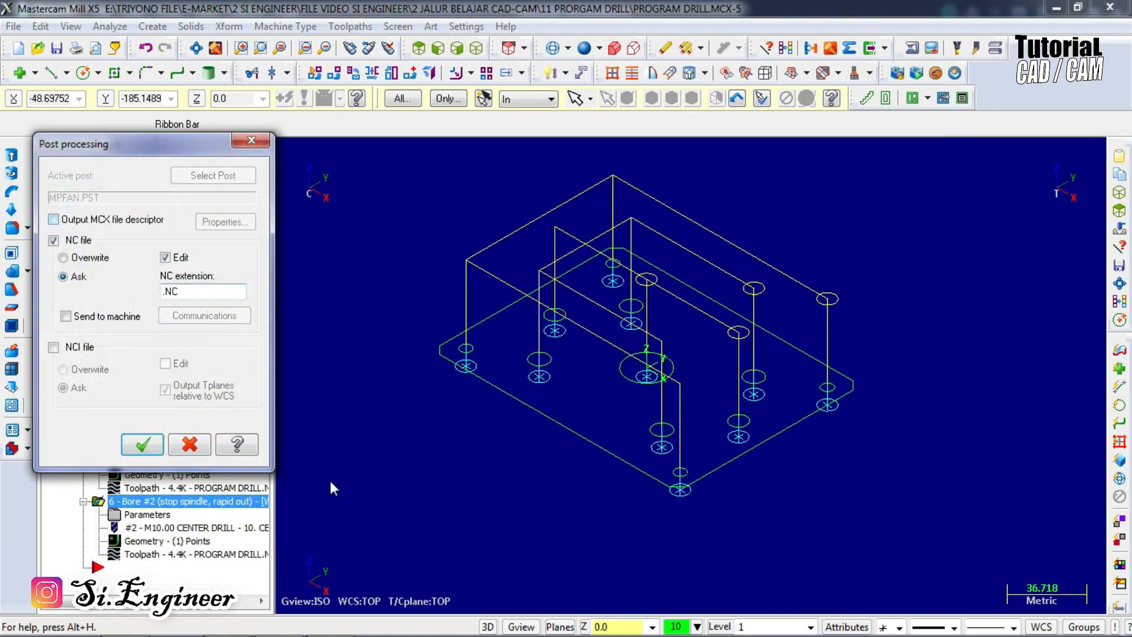
click(147, 441)
click(628, 366)
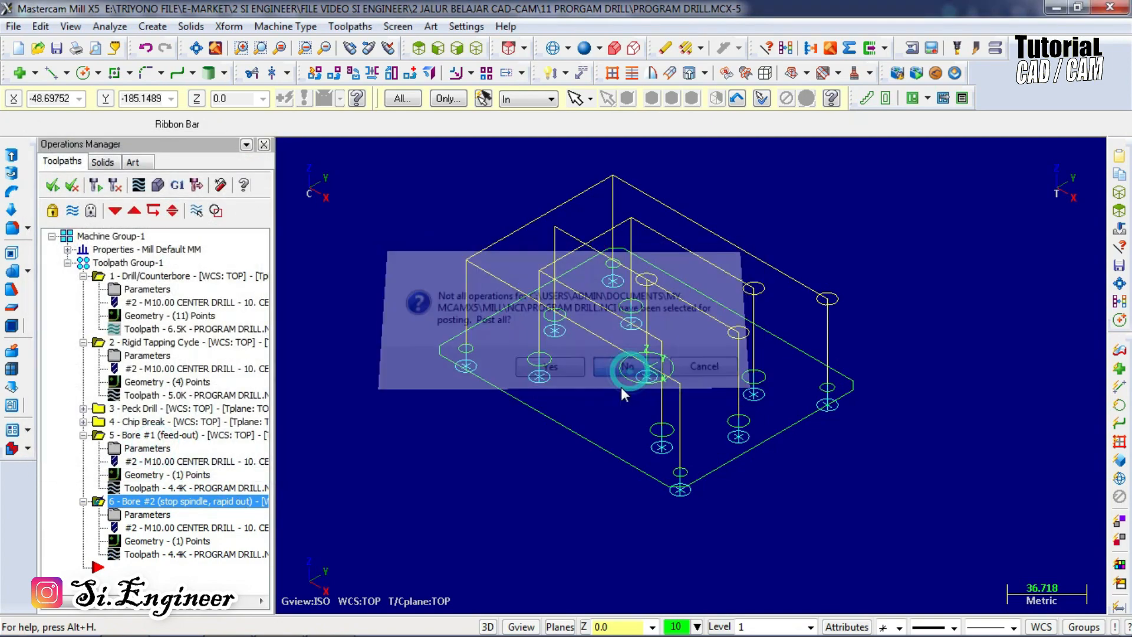
click(454, 233)
click(735, 486)
click(612, 331)
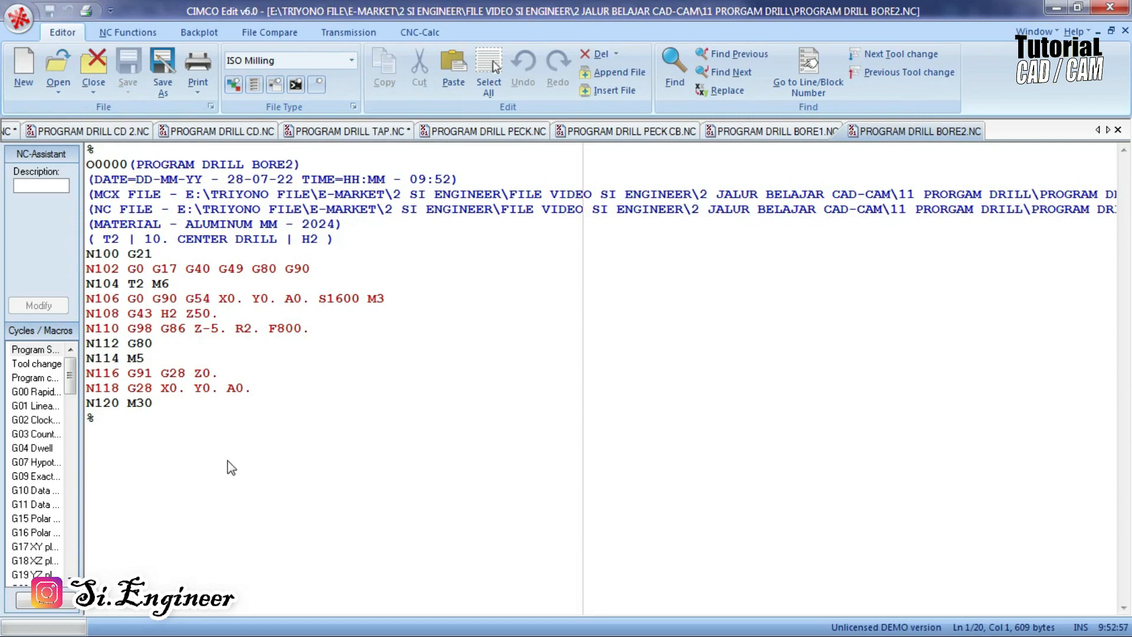
Return to Mastercam, reopen the Bore #2 operation's parameters and review the available drill cycles, keeping the current one.
key(alt+Tab)
click(157, 515)
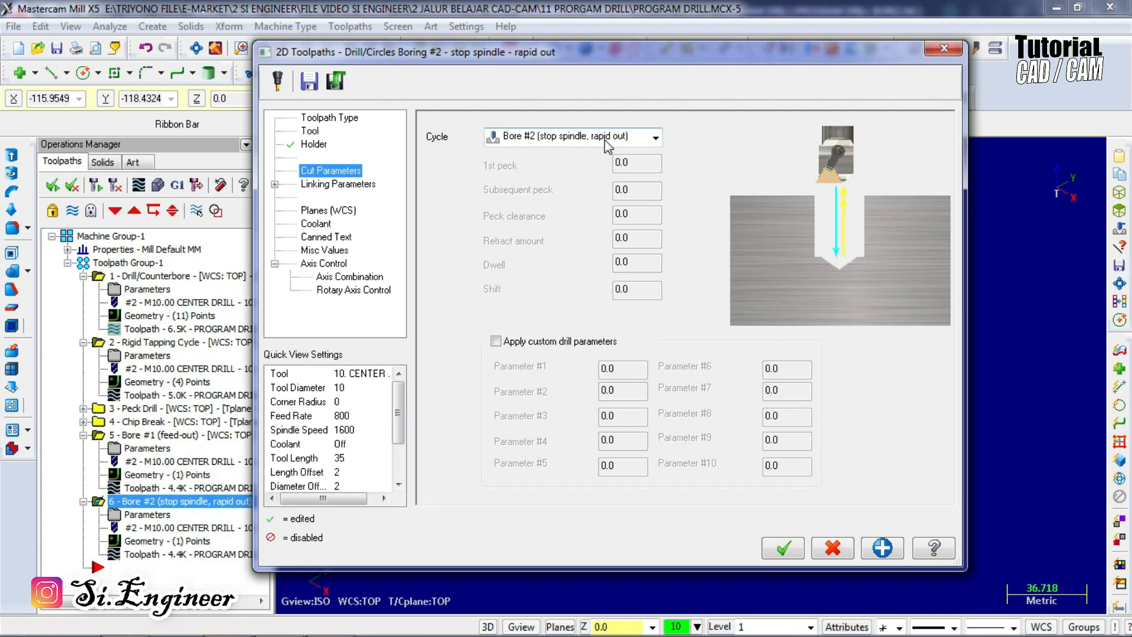
click(655, 138)
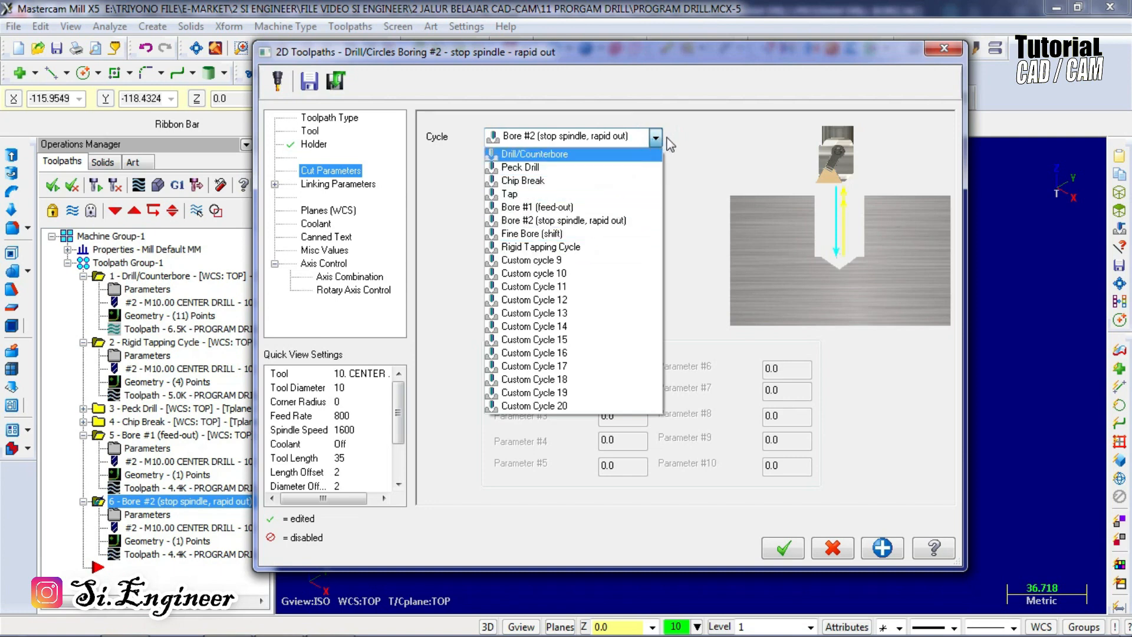
click(684, 136)
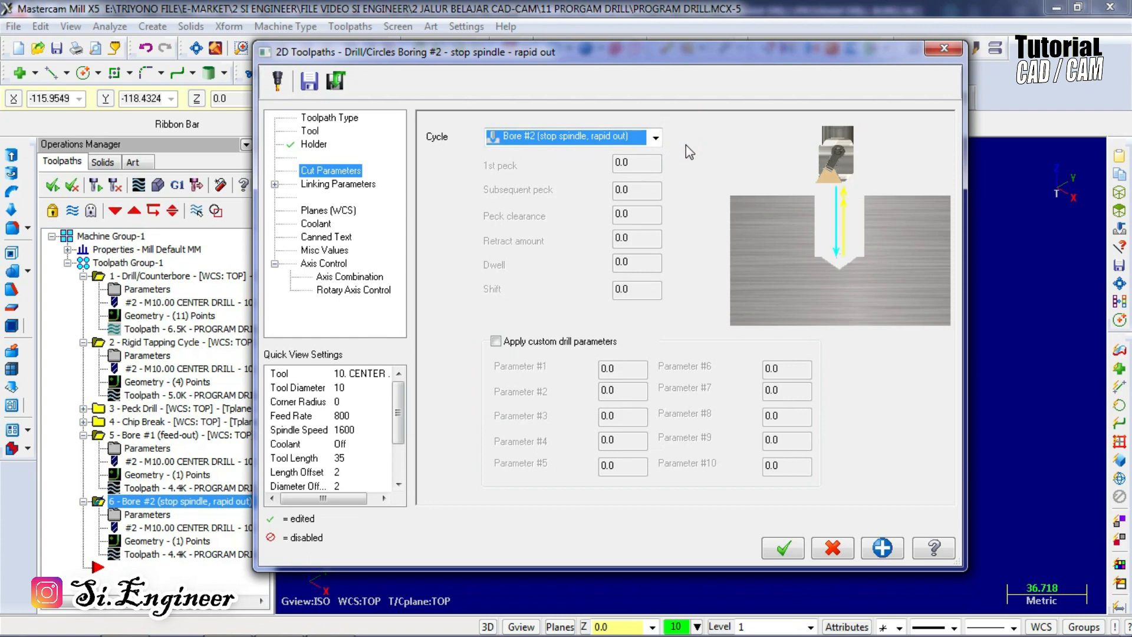